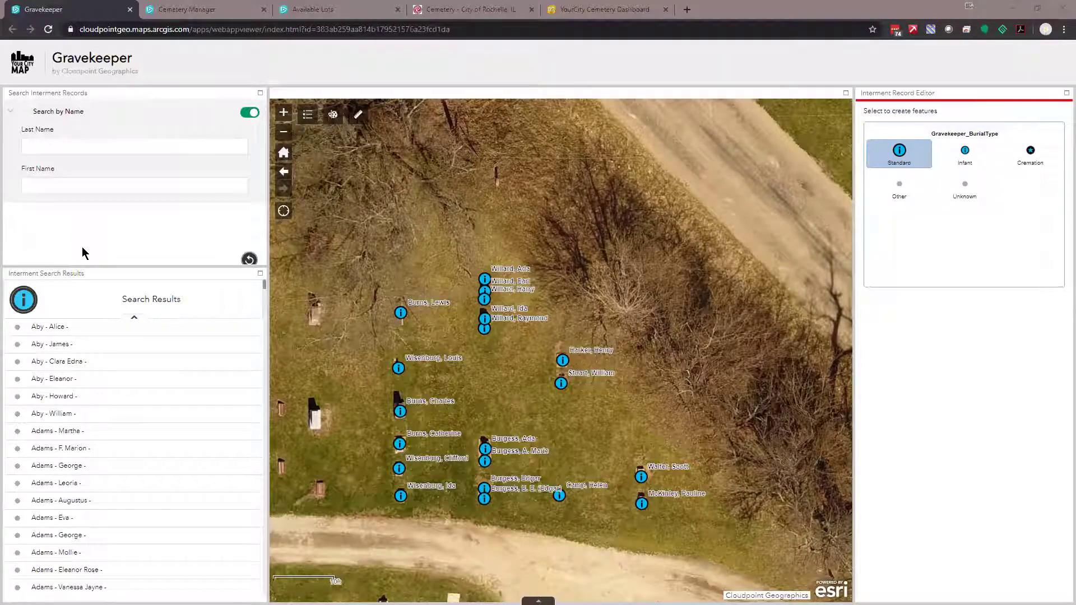
Search the interment records by the family's last name in Search by Name
{"action": "left_click", "coordinate": [70, 150]}
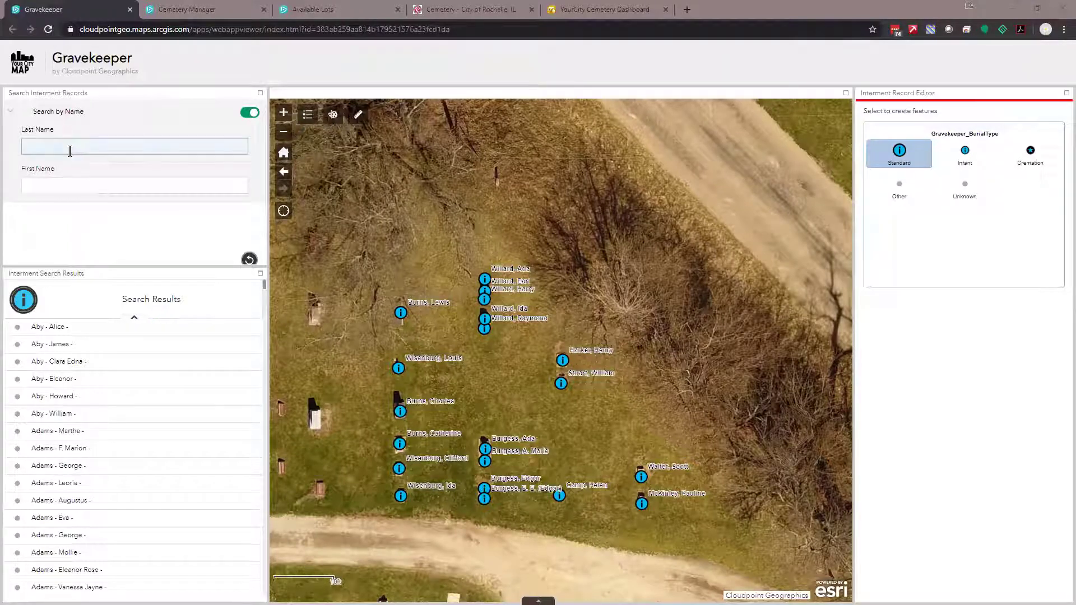
{"action": "type", "text": "Wisenburg"}
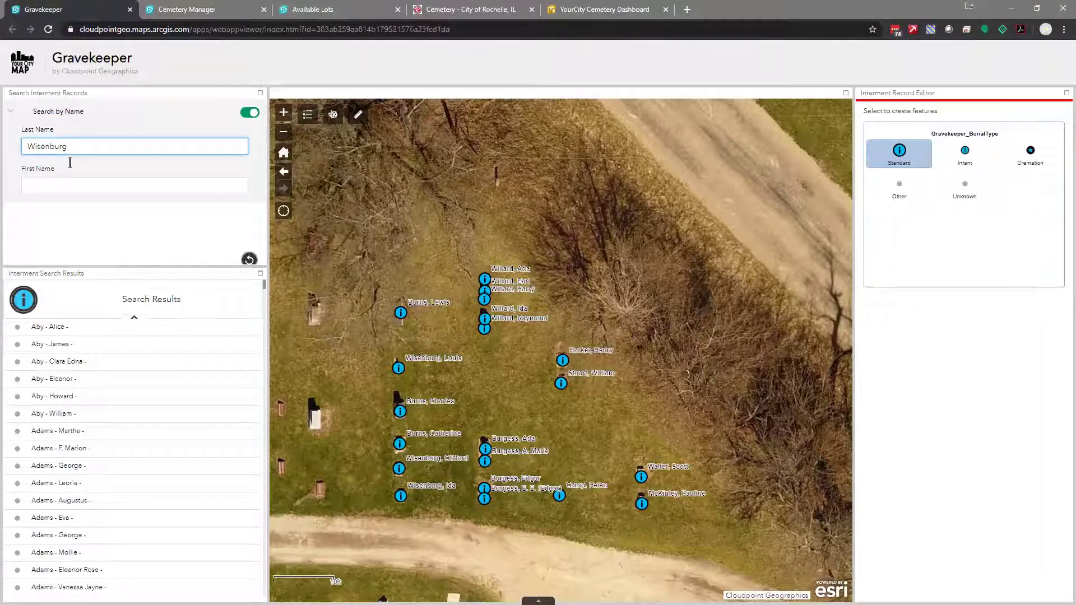
{"action": "key", "text": "Return"}
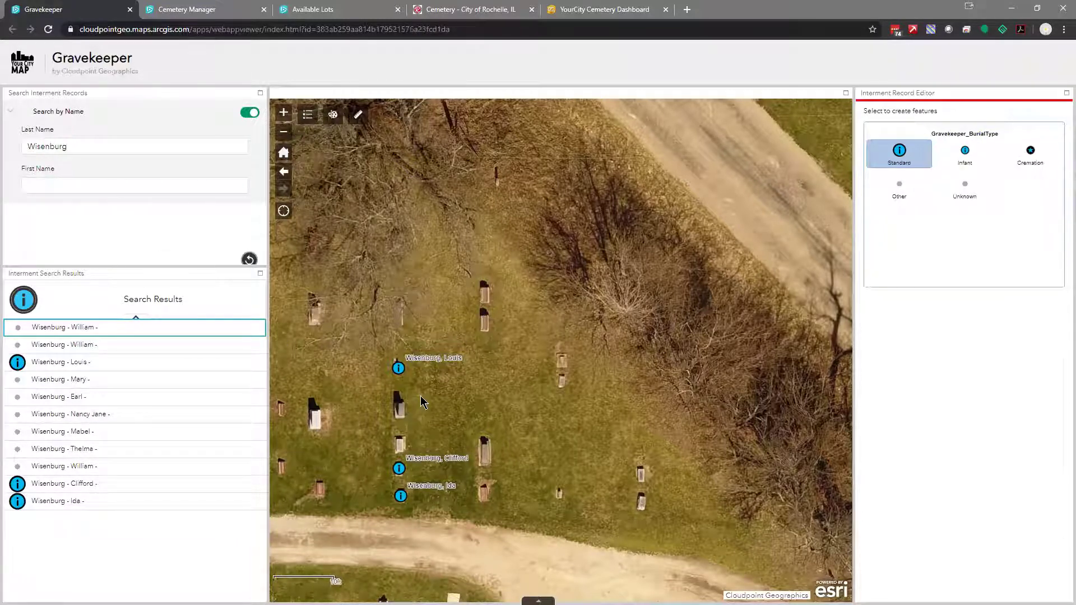
Zoom and pan the aerial map onto the matching family's labelled grave markers
{"action": "scroll", "coordinate": [411, 416], "scroll_direction": "down", "scroll_amount": 3}
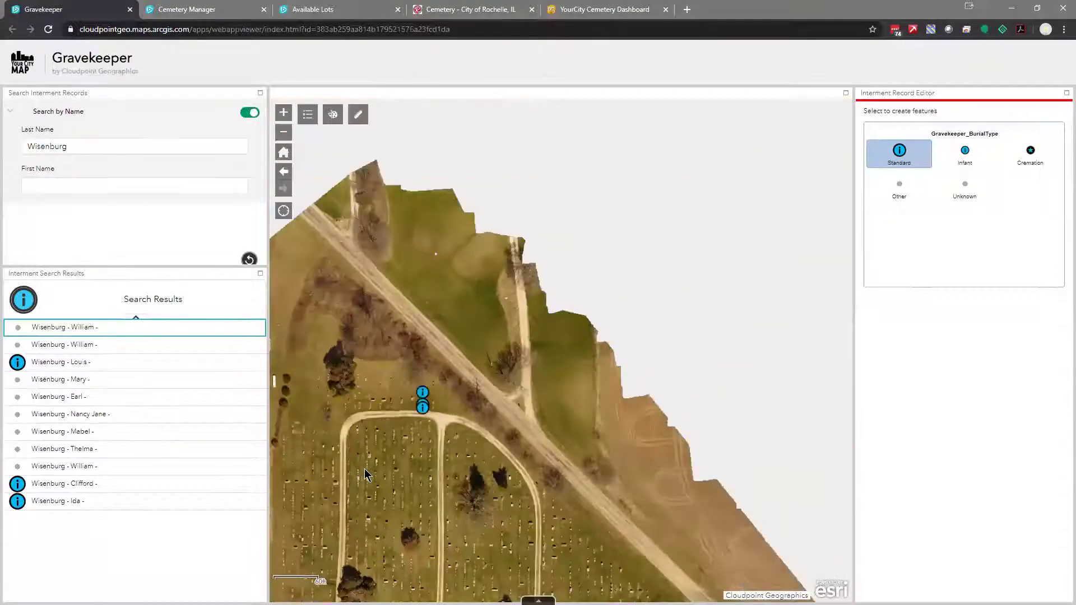
{"action": "left_click_drag", "start_coordinate": [412, 420], "coordinate": [473, 289]}
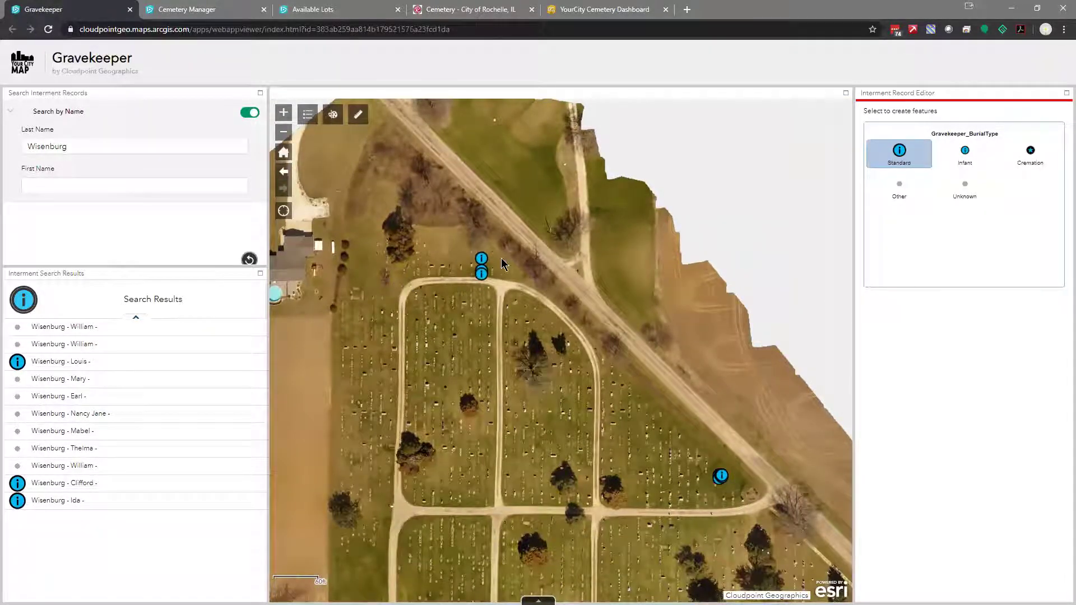
{"action": "scroll", "coordinate": [475, 276], "scroll_direction": "up", "scroll_amount": 2}
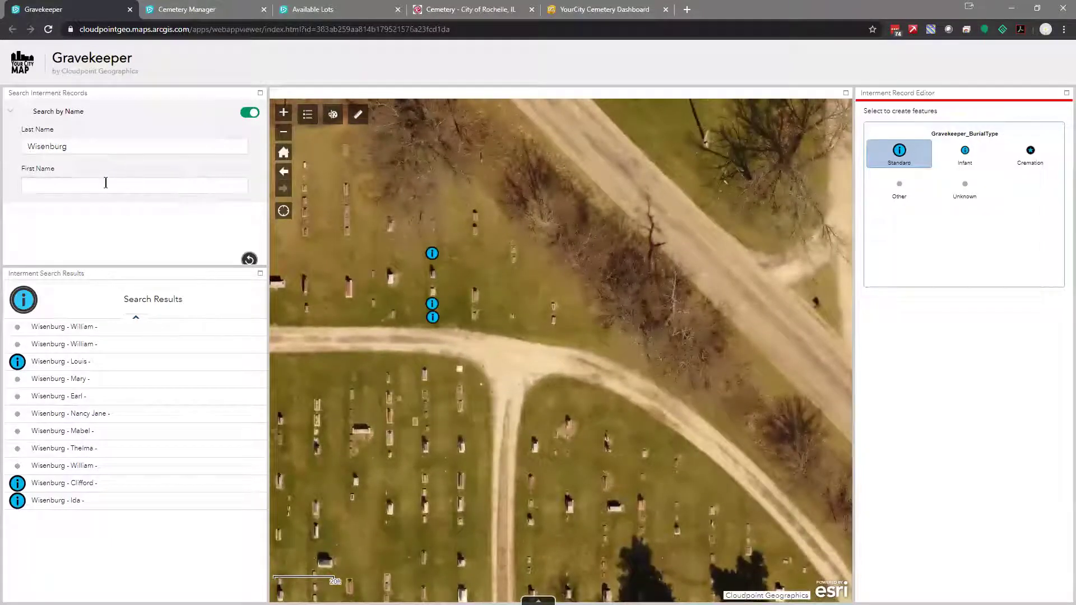
{"action": "scroll", "coordinate": [438, 319], "scroll_direction": "up", "scroll_amount": 1}
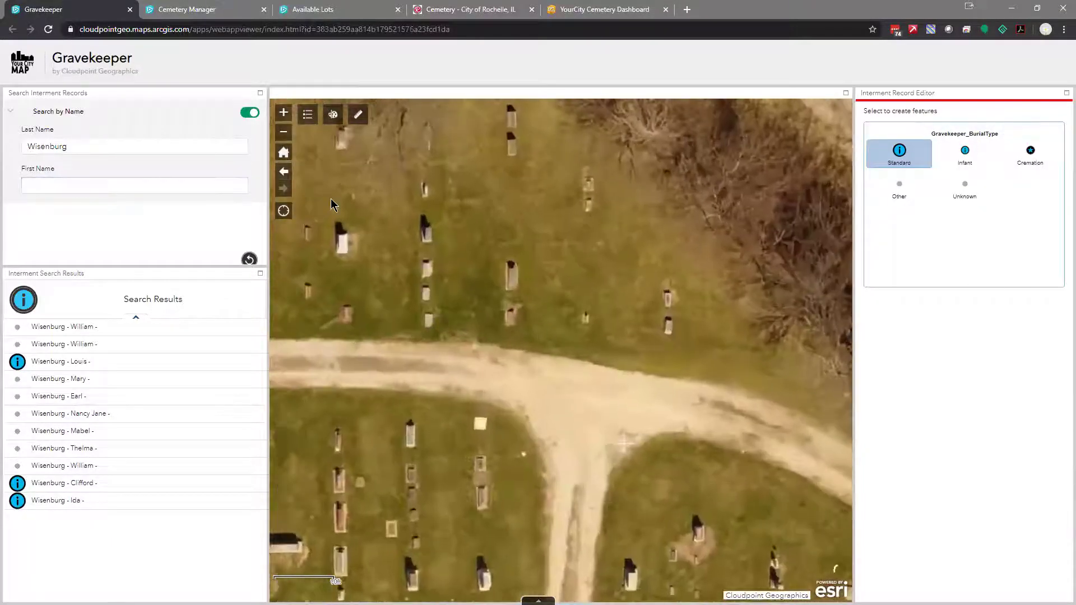
{"action": "left_click", "coordinate": [106, 185]}
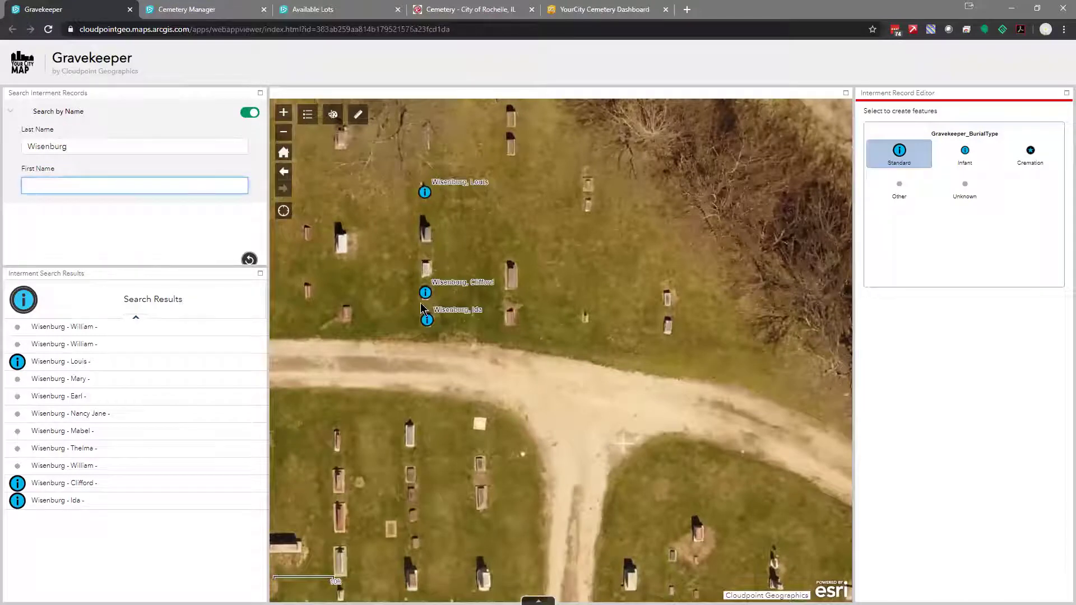
{"action": "scroll", "coordinate": [438, 279], "scroll_direction": "up", "scroll_amount": 1}
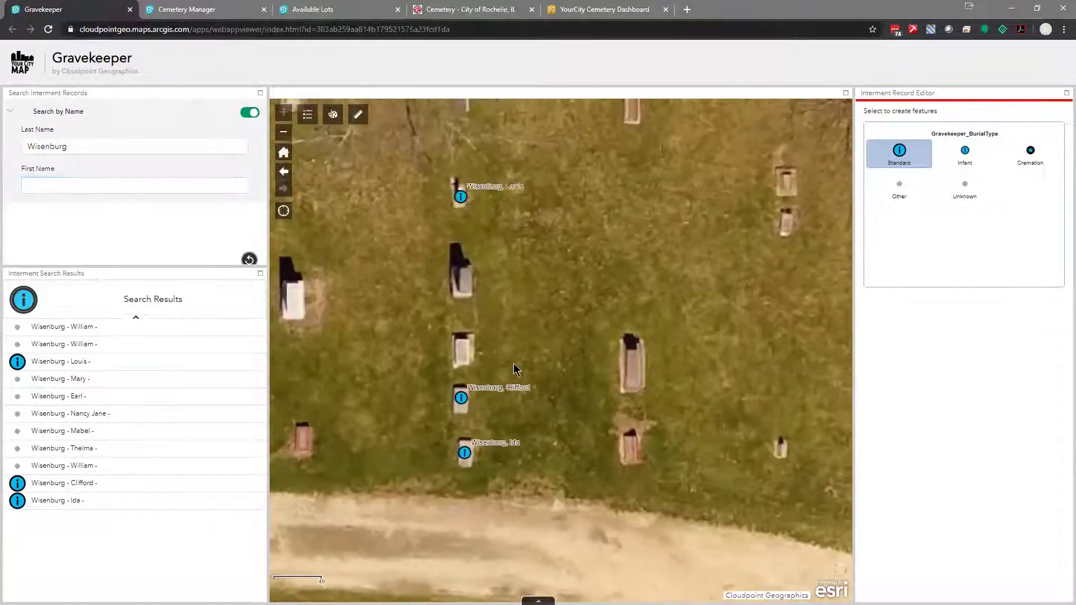
Open the lowest matching grave's Standard burial record and its Find A Grave memorial, then return to the map
{"action": "left_click", "coordinate": [513, 363]}
{"action": "left_click", "coordinate": [464, 455]}
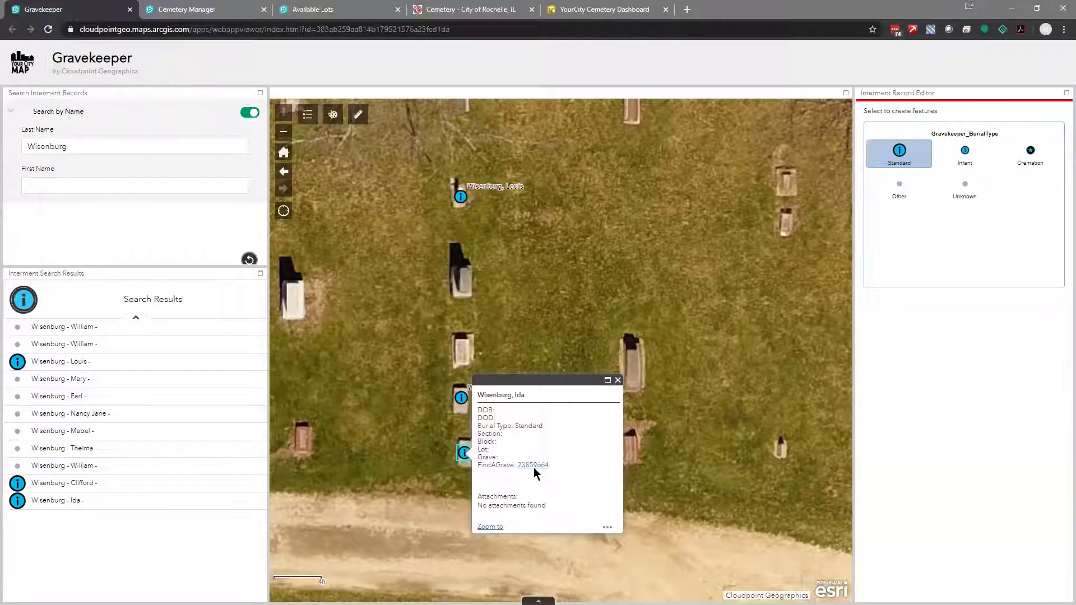
{"action": "left_click", "coordinate": [533, 466]}
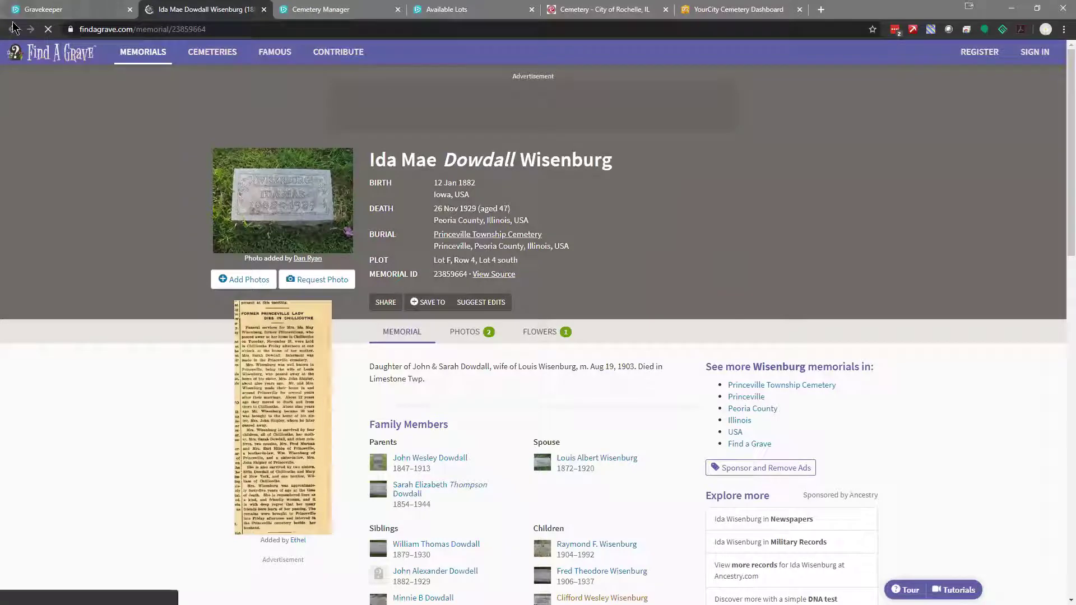
{"action": "left_click", "coordinate": [61, 11]}
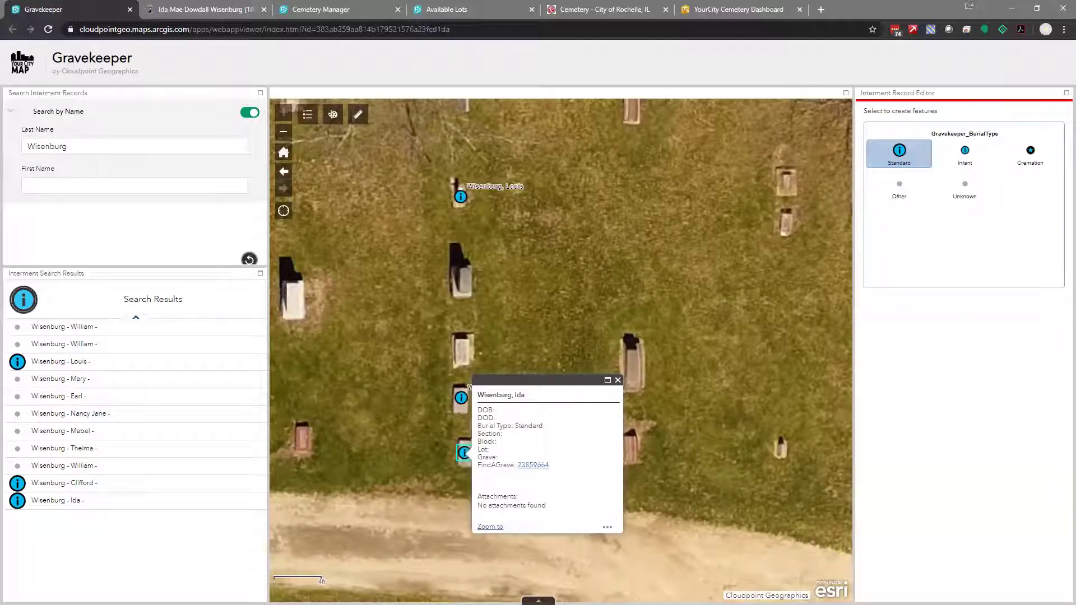
Close the burial popup, switch off the Search by Name filter, and move to unlabelled graves
{"action": "left_click", "coordinate": [618, 381]}
{"action": "scroll", "coordinate": [618, 403], "scroll_direction": "down", "scroll_amount": 1}
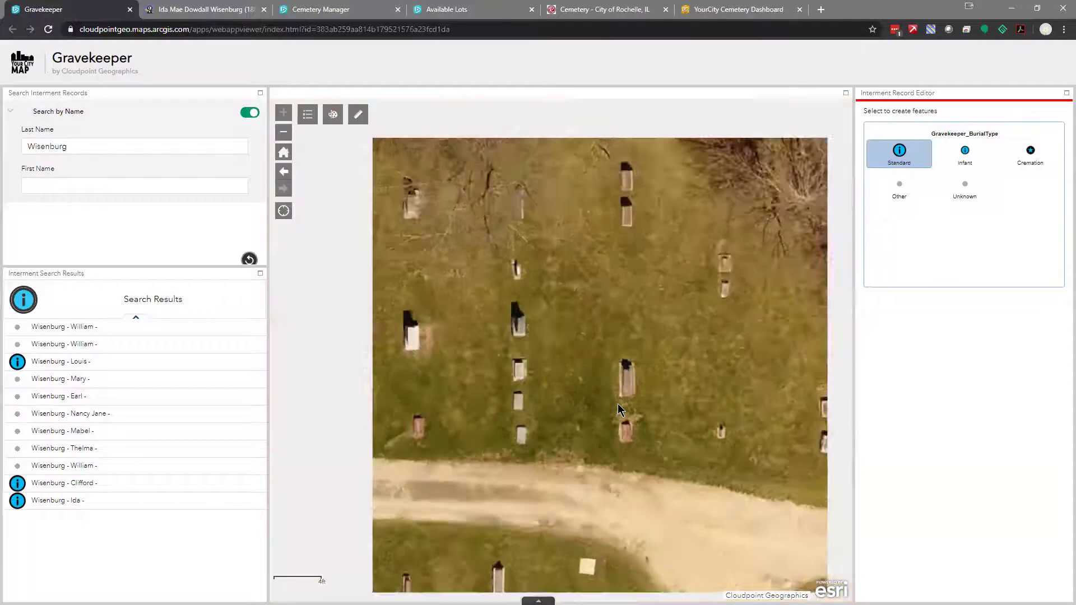
{"action": "left_click_drag", "start_coordinate": [573, 410], "coordinate": [475, 396]}
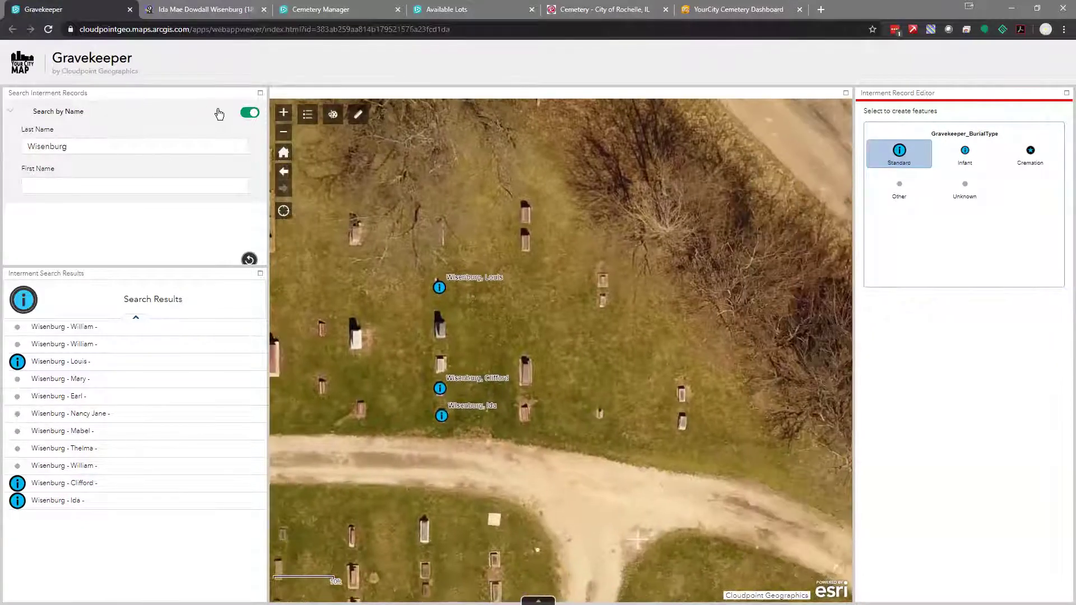
{"action": "left_click", "coordinate": [251, 115]}
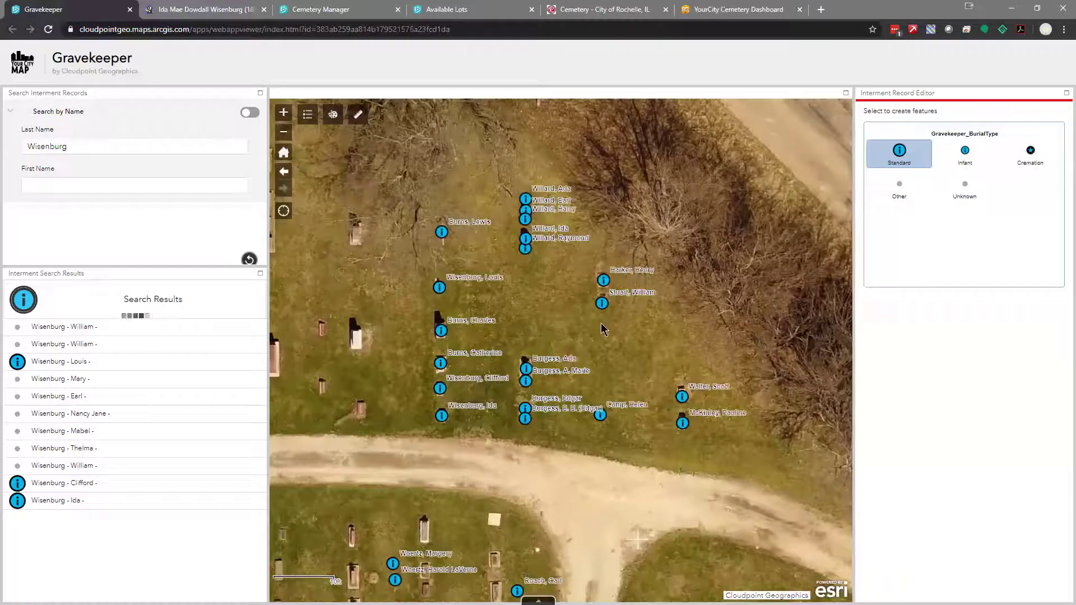
{"action": "left_click_drag", "start_coordinate": [426, 333], "coordinate": [779, 440]}
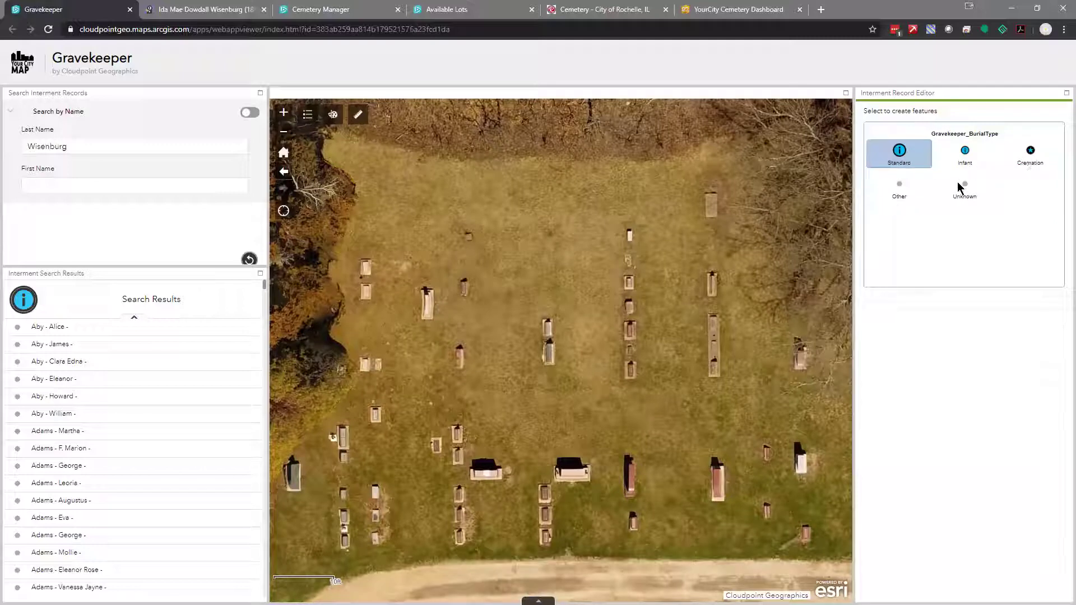
Place a new Standard burial point on an unmarked grave
{"action": "left_click", "coordinate": [899, 155]}
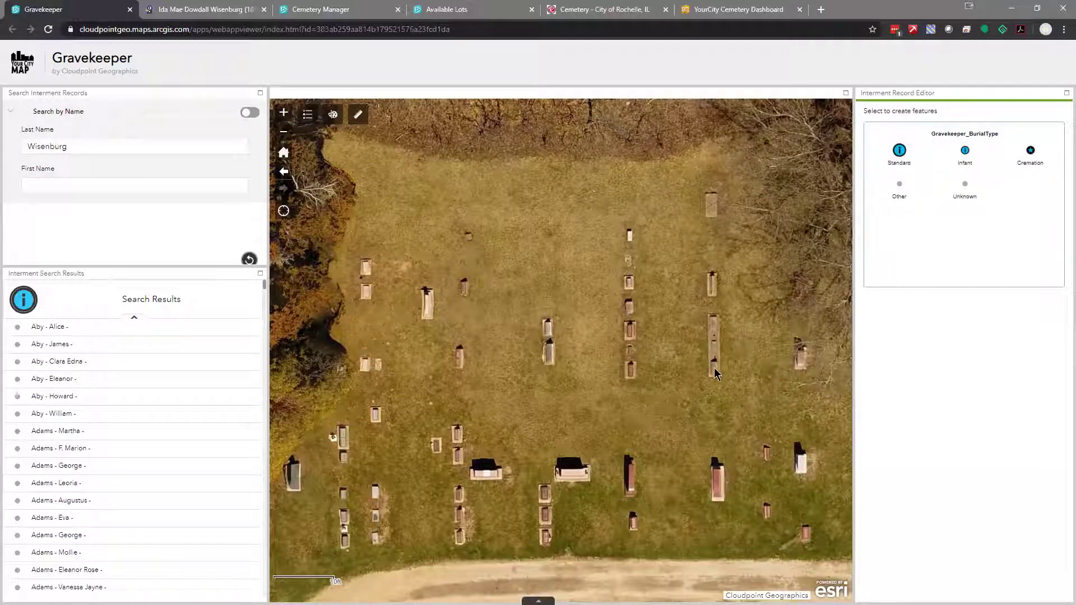
{"action": "left_click", "coordinate": [900, 154]}
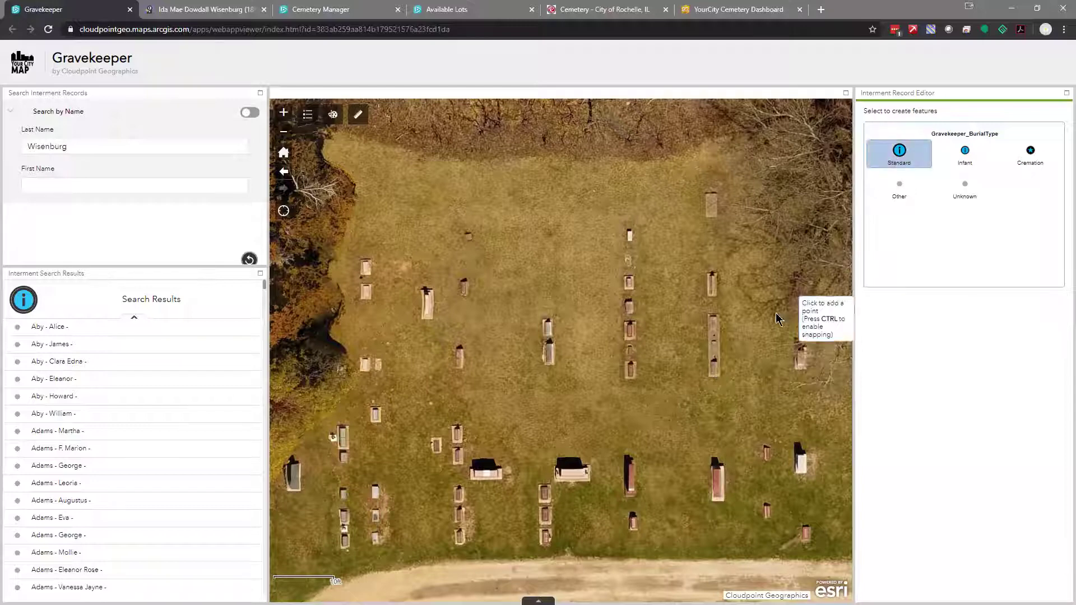
{"action": "left_click", "coordinate": [715, 371]}
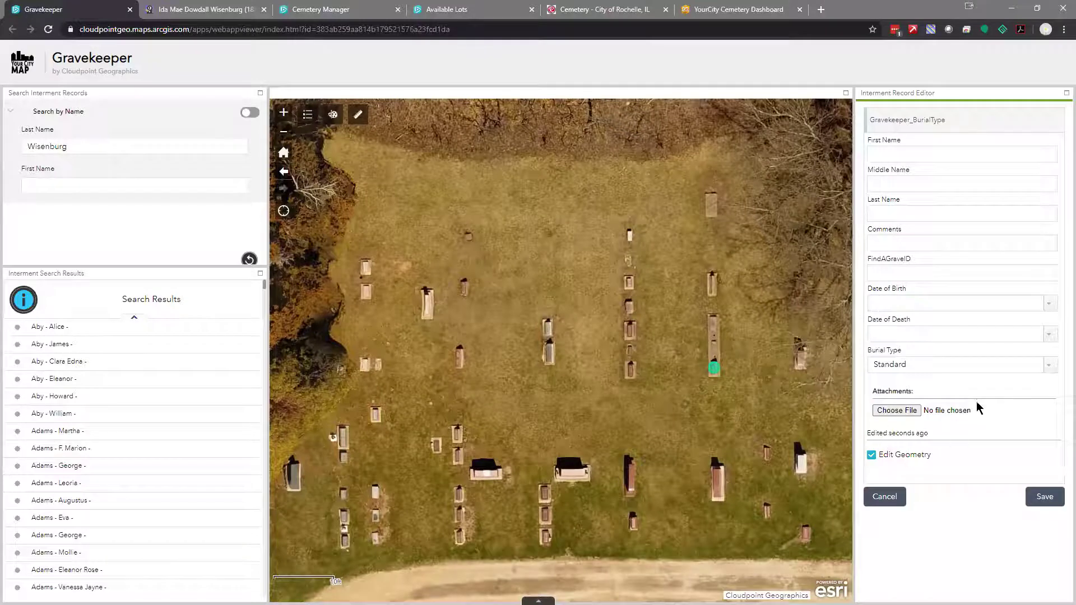
Fill in the new record's first name, last name and Find A Grave ID
{"action": "left_click", "coordinate": [903, 156]}
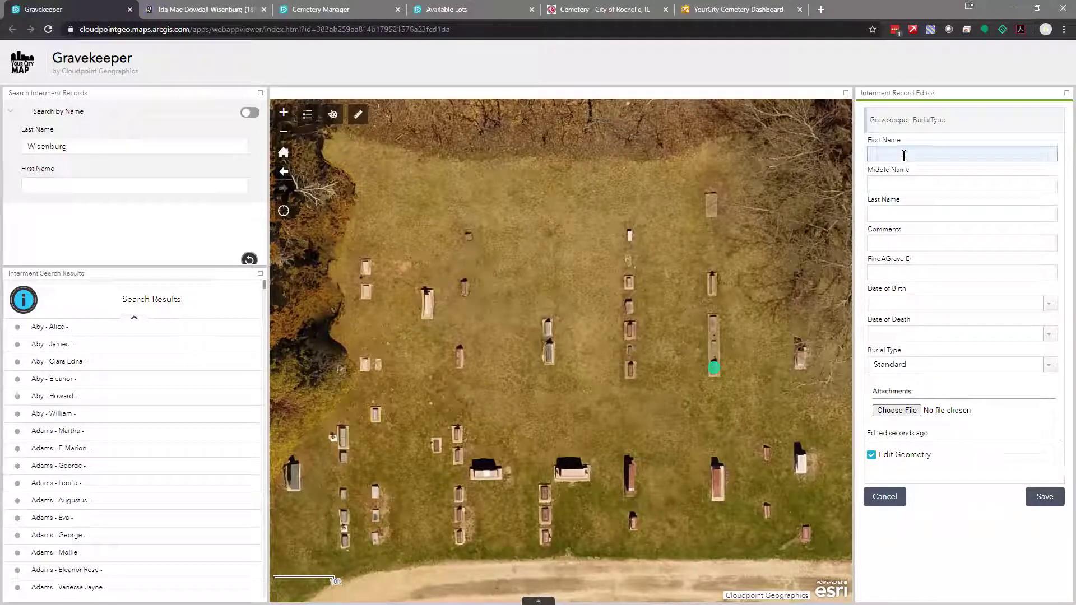
{"action": "left_click", "coordinate": [903, 156]}
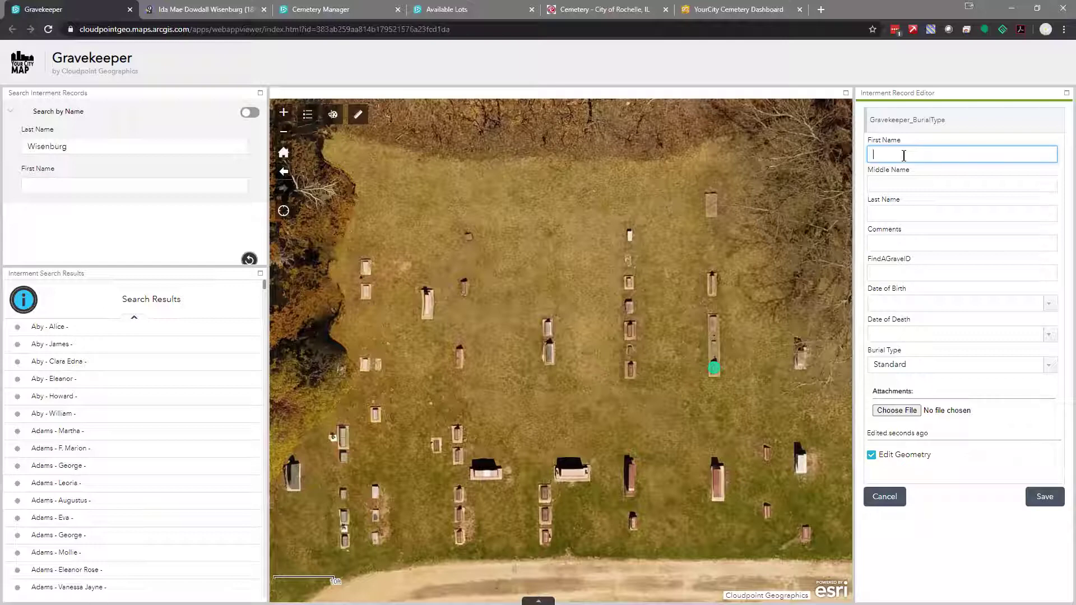
{"action": "key", "text": "Tab"}
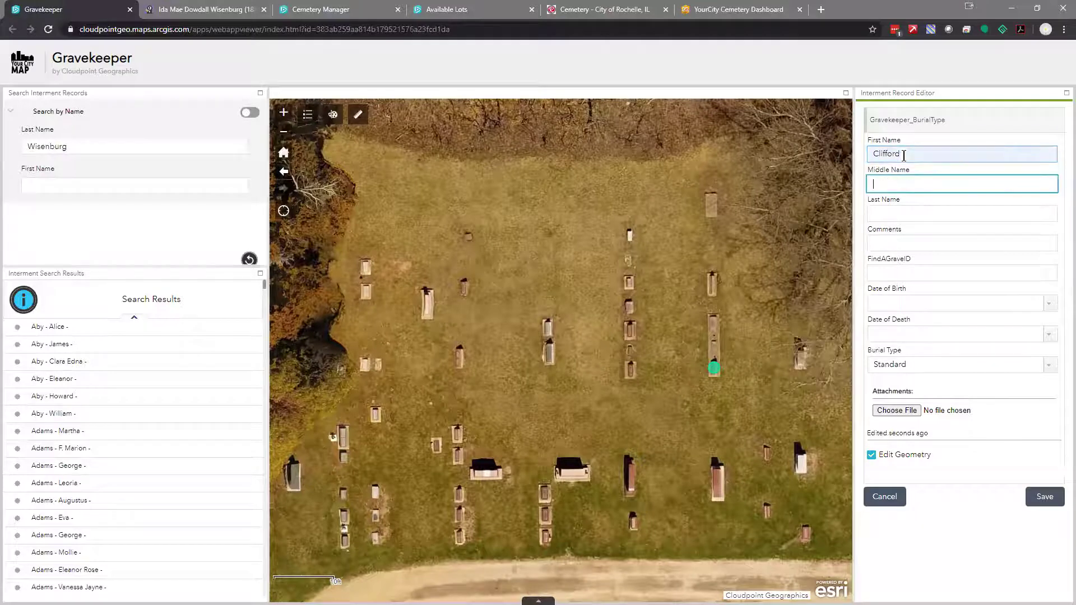
{"action": "key", "text": "Tab"}
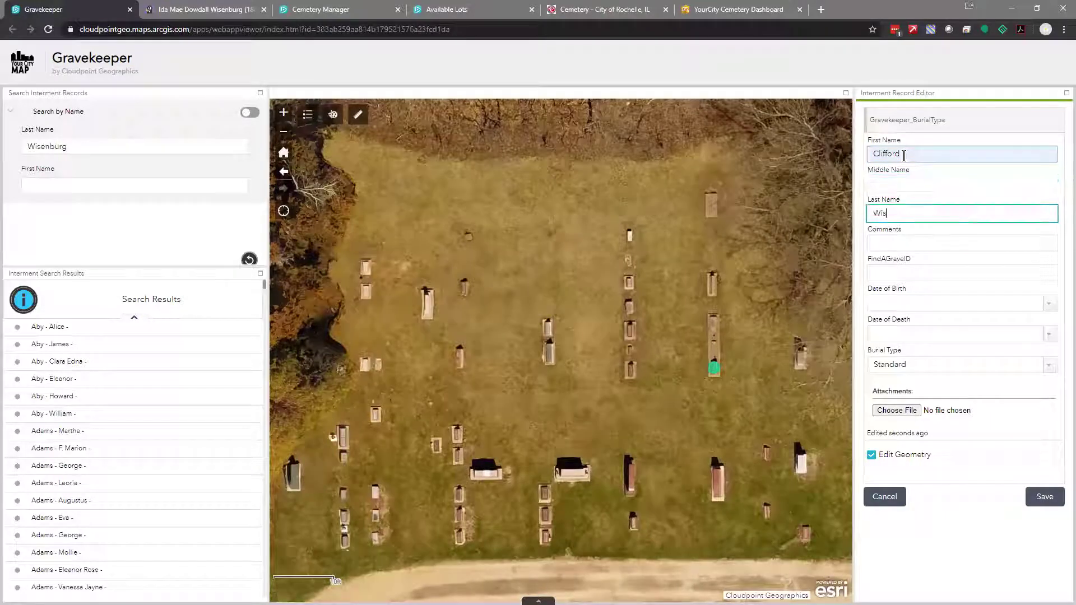
{"action": "key", "text": "Tab"}
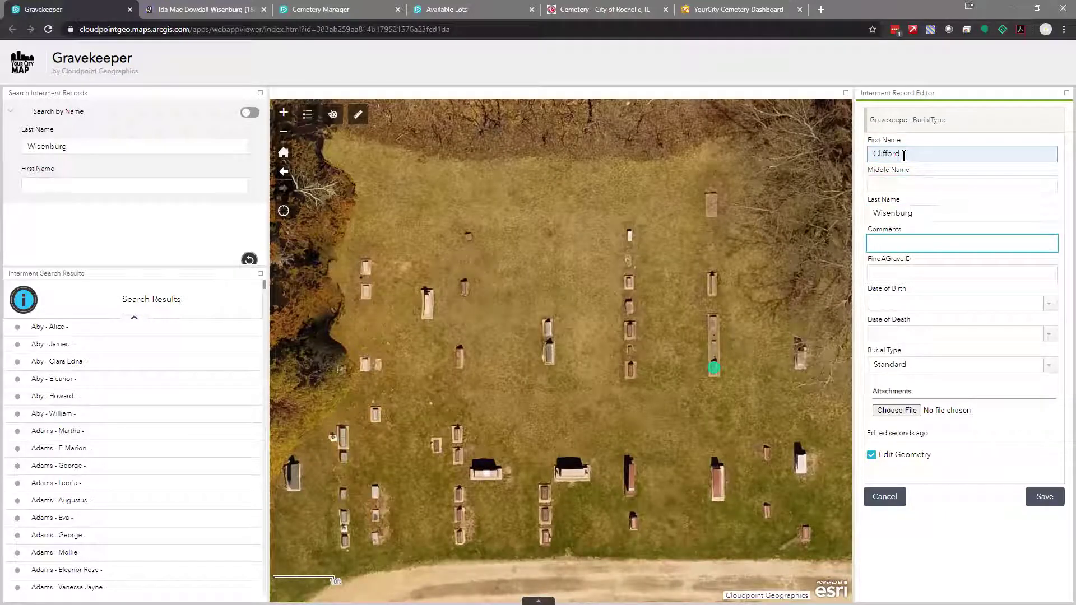
{"action": "key", "text": "Tab"}
{"action": "type", "text": "238"}
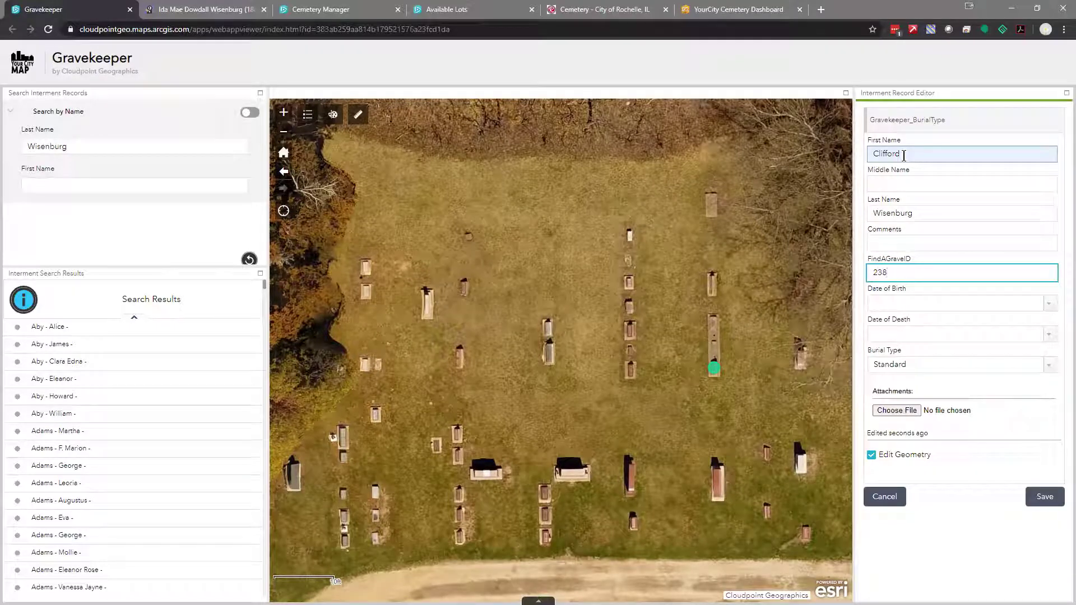
{"action": "type", "text": "59663"}
Set the date of birth to 01/01/1950 and the date of death to June 1, 2020
{"action": "left_click", "coordinate": [1036, 303]}
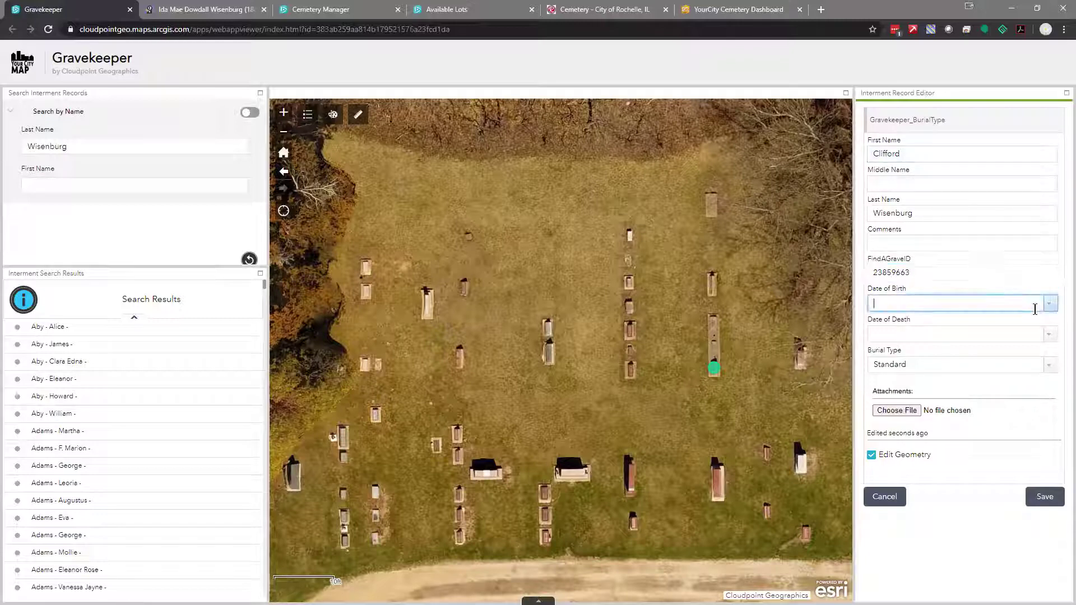
{"action": "left_click", "coordinate": [1048, 303]}
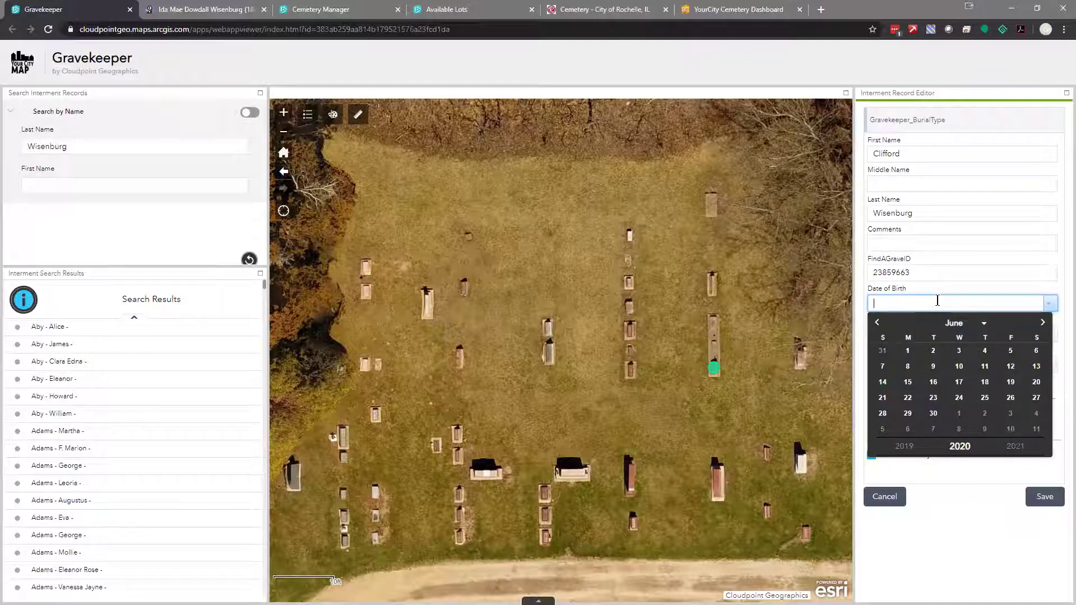
{"action": "type", "text": "01/01/1950"}
{"action": "left_click", "coordinate": [975, 473]}
{"action": "left_click", "coordinate": [1036, 339]}
{"action": "left_click", "coordinate": [1048, 335]}
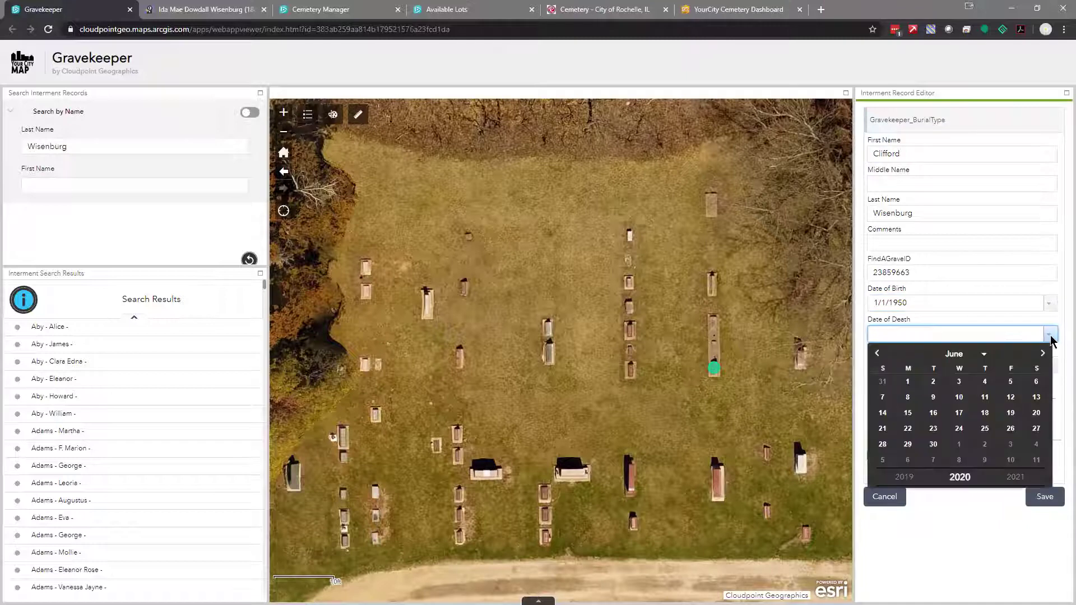
{"action": "left_click", "coordinate": [908, 383]}
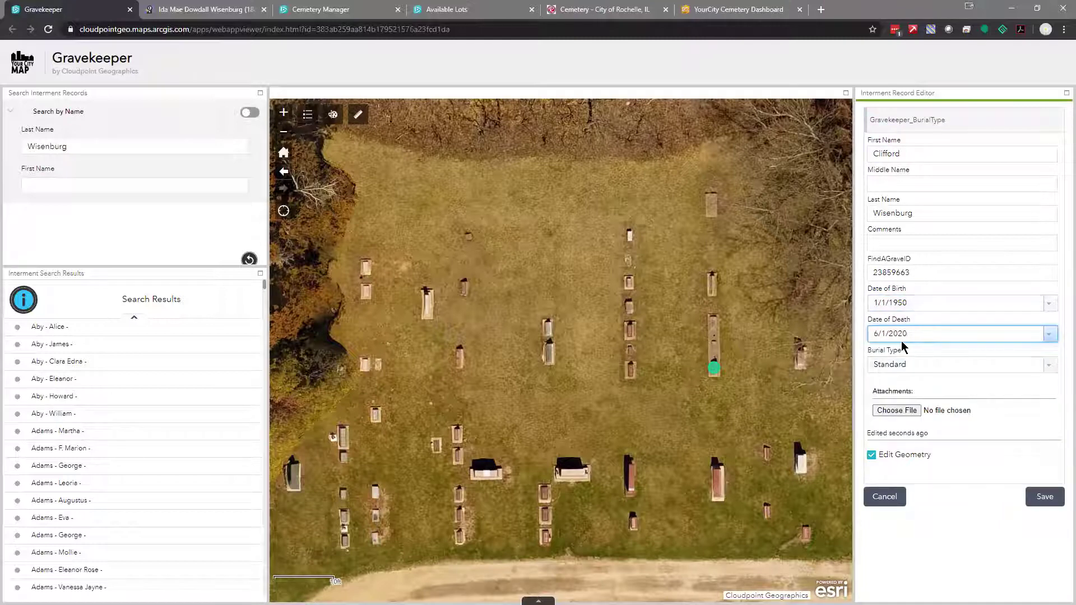
Keep the burial type as Standard and open the attachment file picker
{"action": "left_click", "coordinate": [1048, 365]}
{"action": "left_click", "coordinate": [1049, 365]}
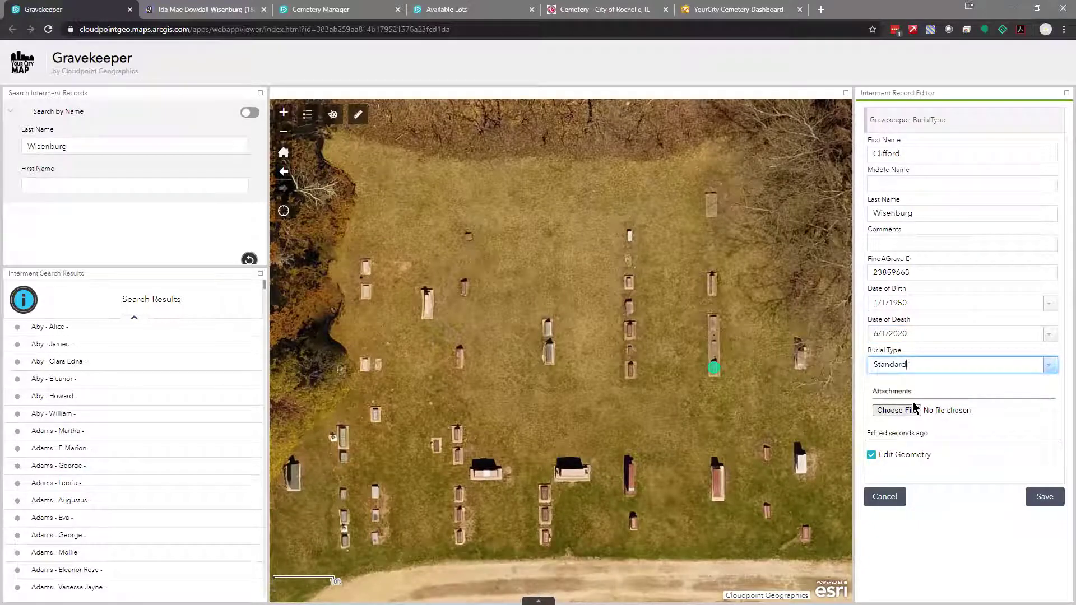
{"action": "left_click", "coordinate": [898, 412]}
{"action": "left_click", "coordinate": [897, 411]}
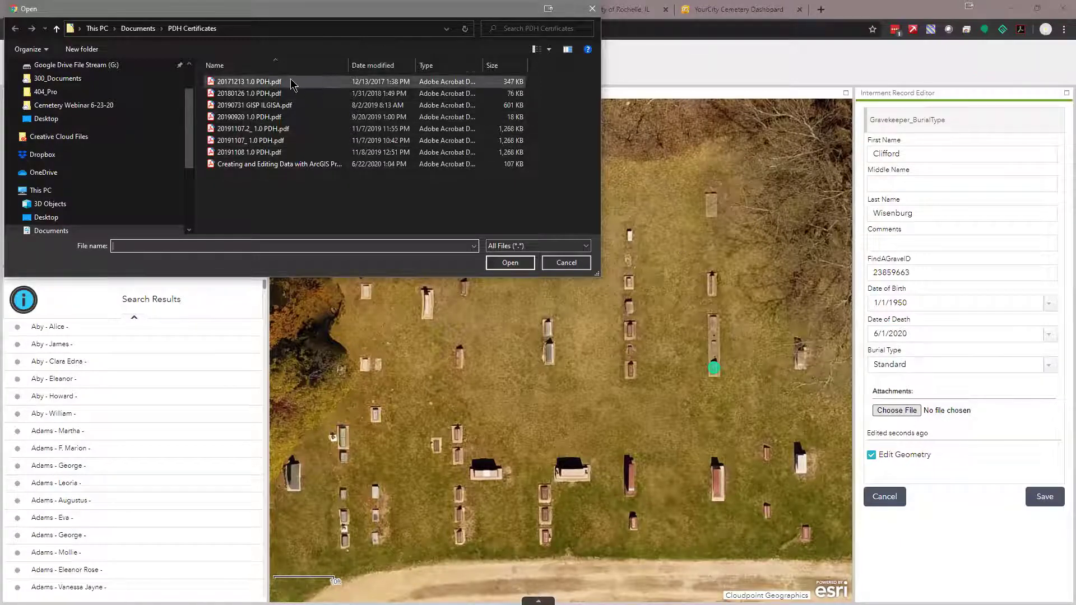
Cancel the file picker without attaching anything and save the new interment record
{"action": "left_click", "coordinate": [561, 263]}
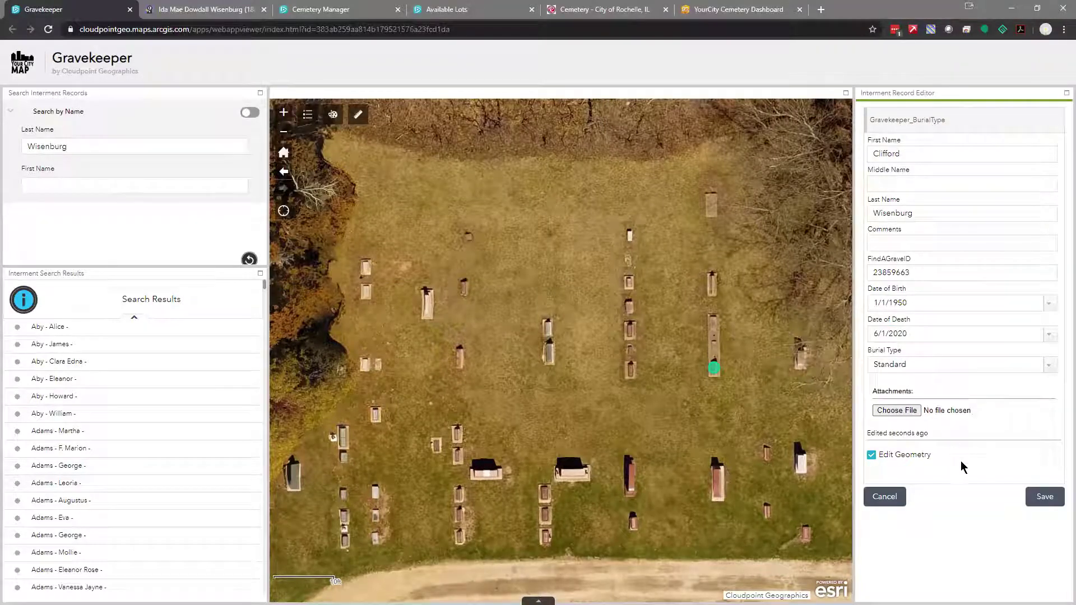
{"action": "left_click", "coordinate": [1044, 499]}
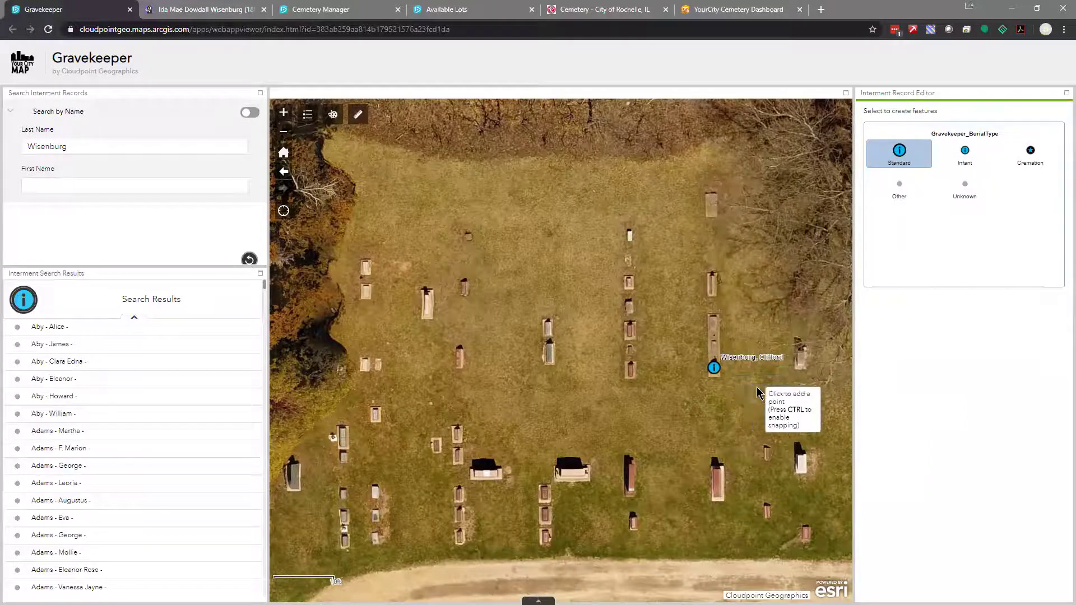
Pan the map to frame the new labelled burial point among its neighbouring graves
{"action": "left_click_drag", "start_coordinate": [764, 392], "coordinate": [614, 395]}
{"action": "left_click_drag", "start_coordinate": [738, 401], "coordinate": [497, 327]}
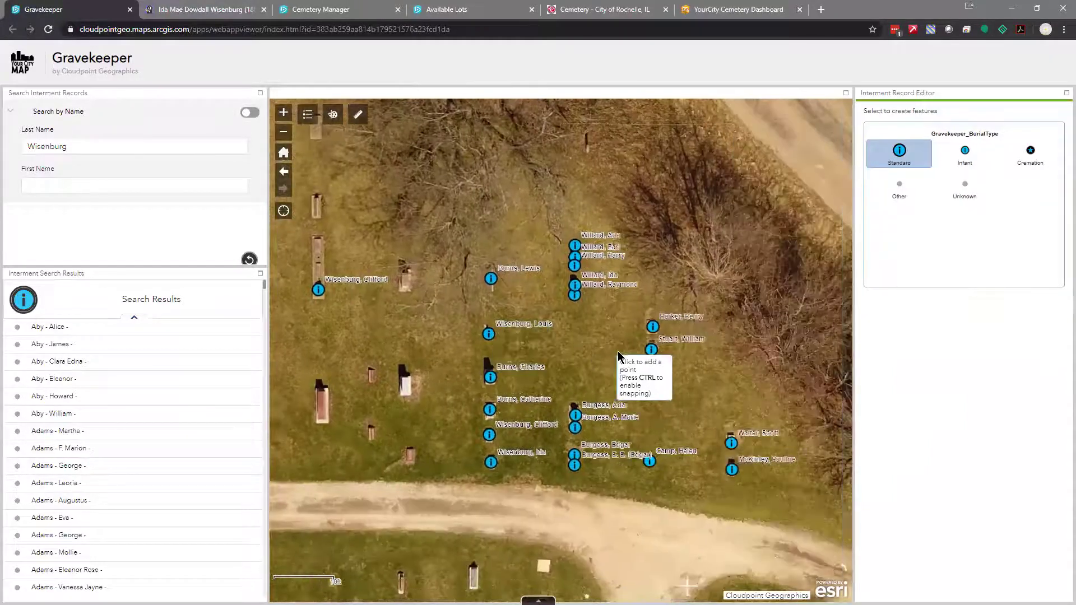
{"action": "left_click_drag", "start_coordinate": [619, 355], "coordinate": [577, 358]}
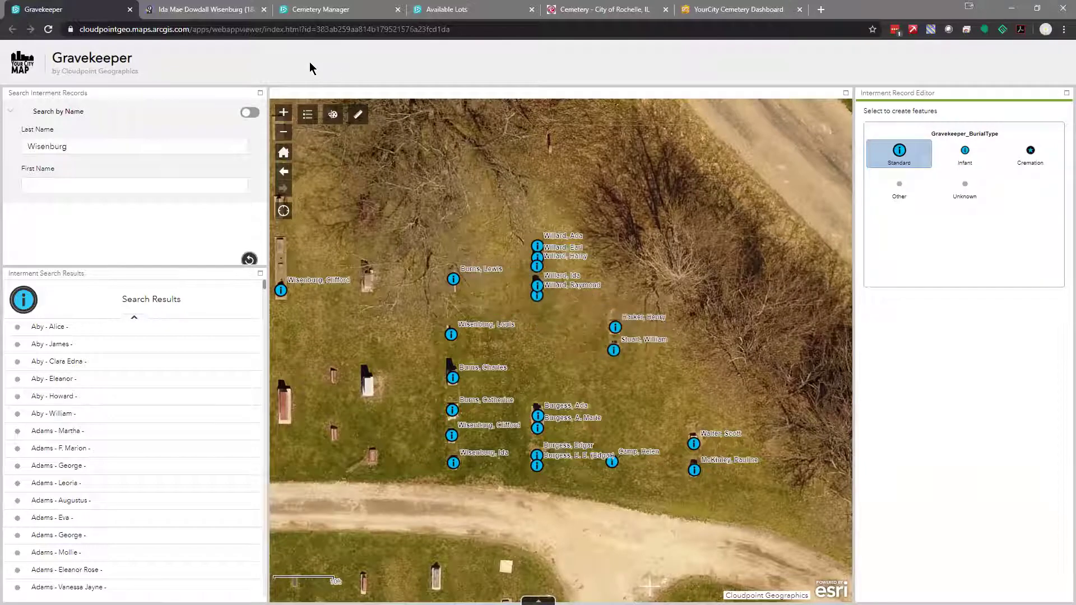
Switch to Cemetery Manager and zoom into lots A-53 and B-25 until grave IDs are readable
{"action": "left_click", "coordinate": [323, 12]}
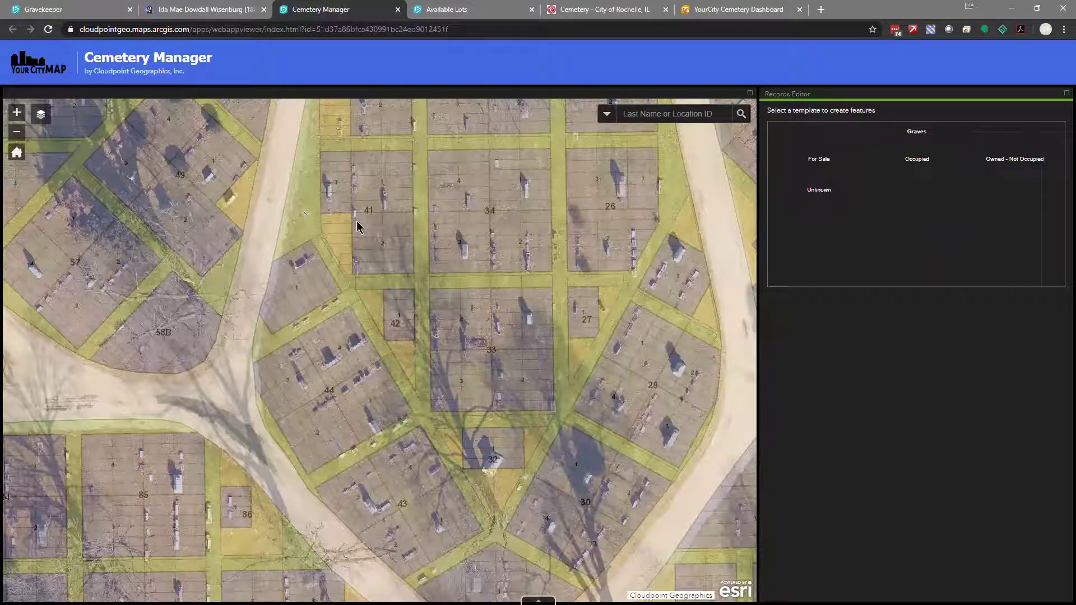
{"action": "scroll", "coordinate": [353, 262], "scroll_direction": "down", "scroll_amount": 5}
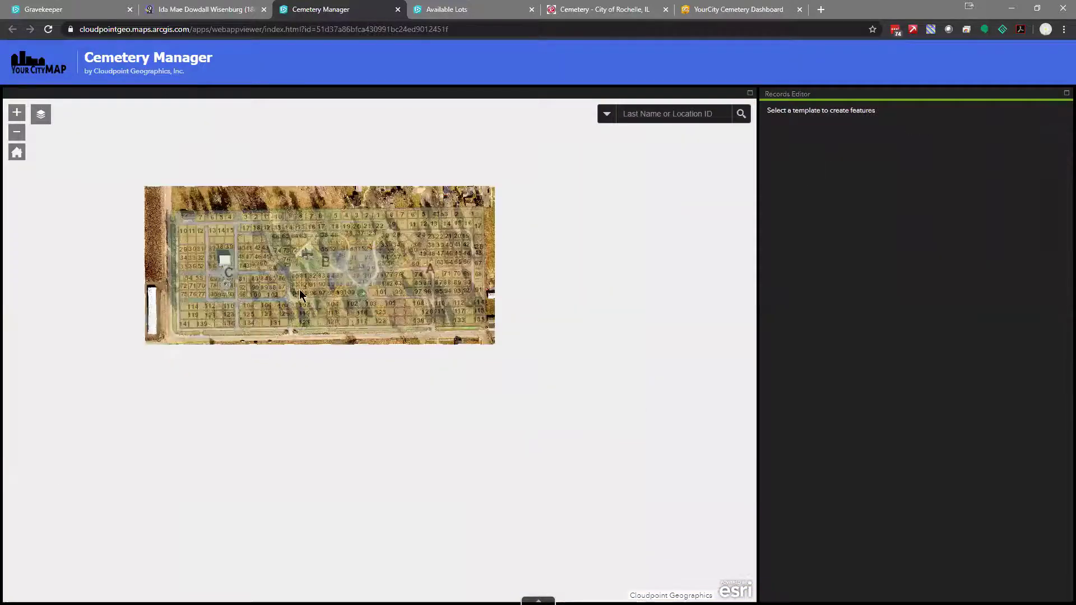
{"action": "left_click_drag", "start_coordinate": [267, 275], "coordinate": [321, 330]}
{"action": "scroll", "coordinate": [320, 330], "scroll_direction": "up", "scroll_amount": 1}
{"action": "scroll", "coordinate": [321, 330], "scroll_direction": "up", "scroll_amount": 1}
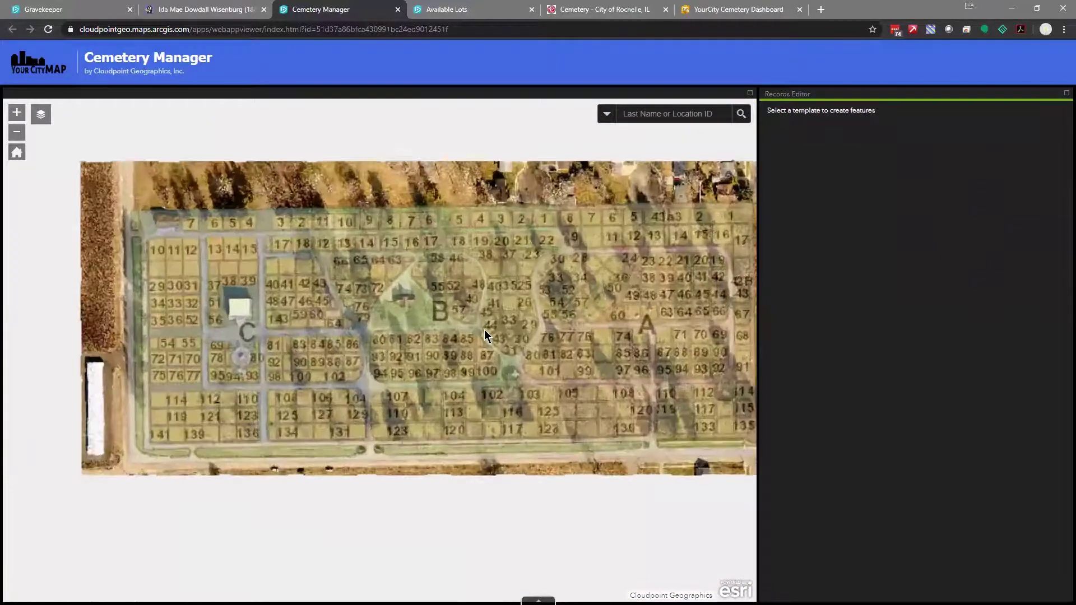
{"action": "left_click_drag", "start_coordinate": [431, 335], "coordinate": [372, 336]}
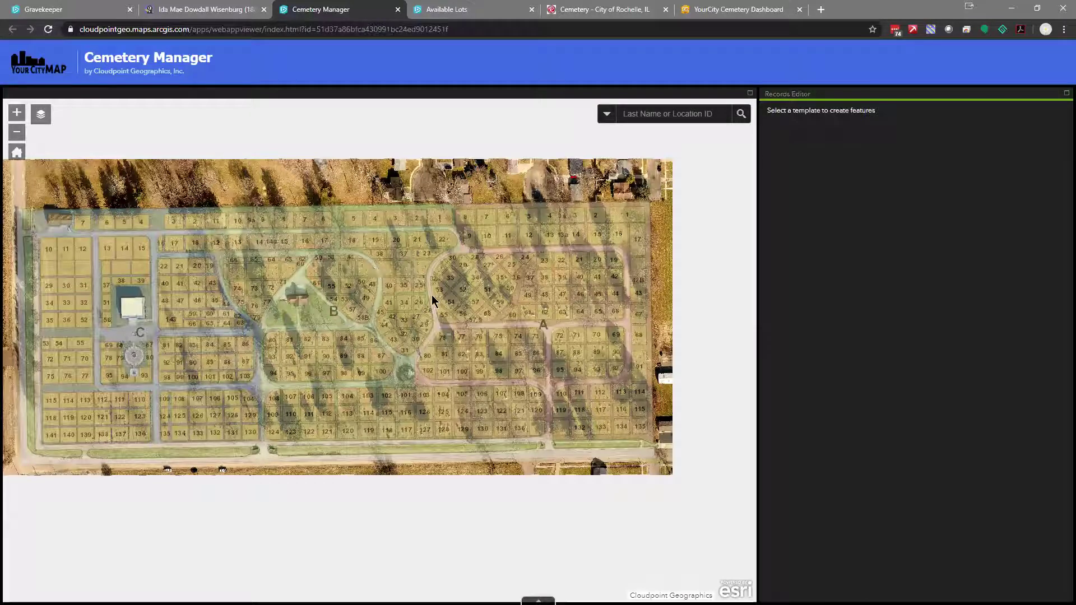
{"action": "scroll", "coordinate": [432, 301], "scroll_direction": "up", "scroll_amount": 2}
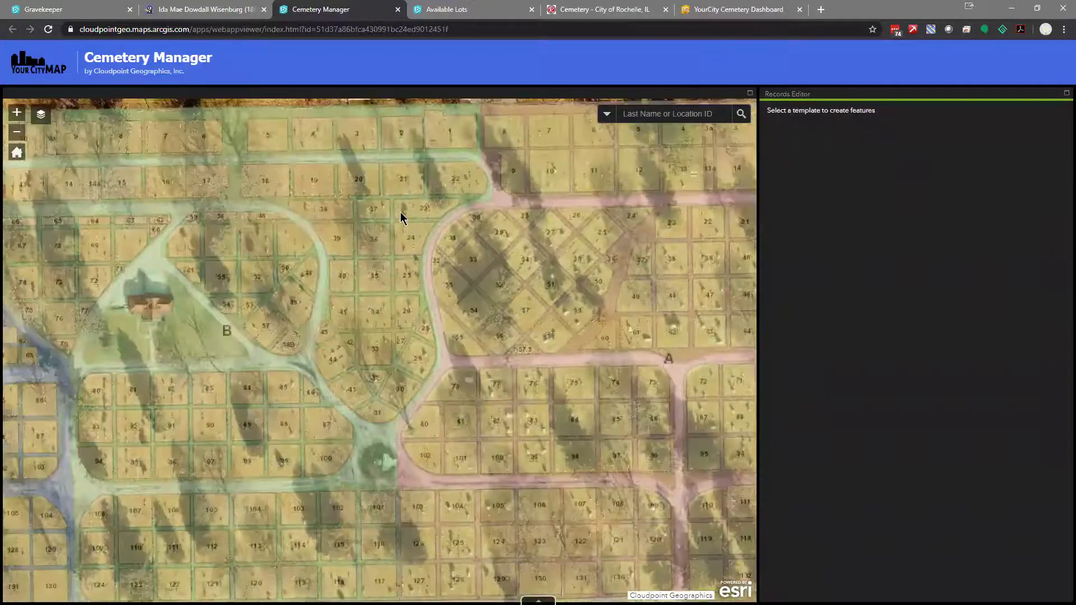
{"action": "scroll", "coordinate": [402, 217], "scroll_direction": "up", "scroll_amount": 4}
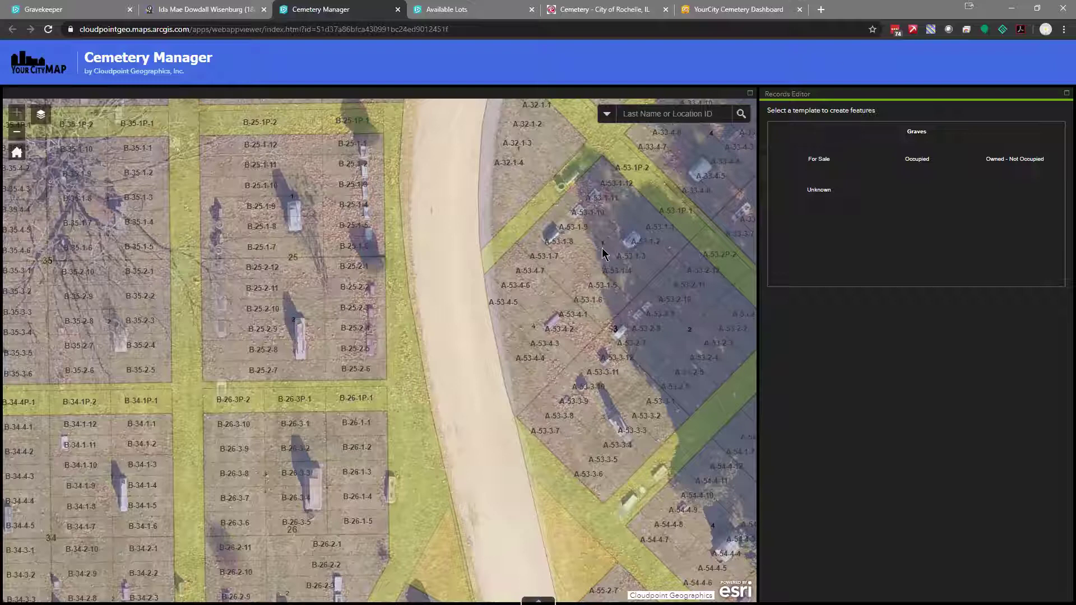
Open grave A-53-1-9, then cancel it and load Occupied grave C-39-1-101 in section C
{"action": "left_click", "coordinate": [598, 219]}
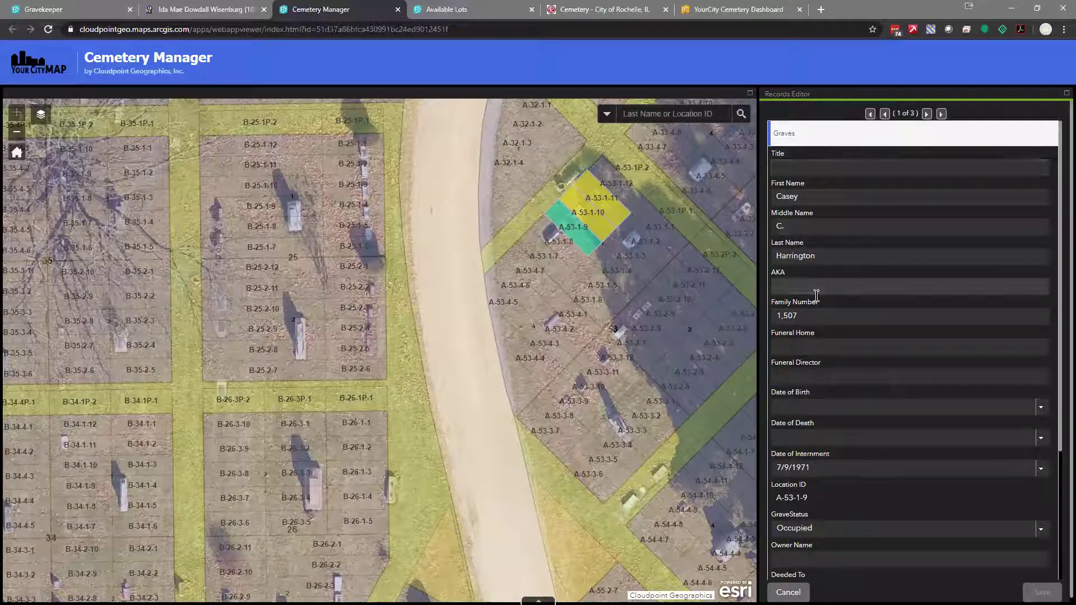
{"action": "scroll", "coordinate": [879, 343], "scroll_direction": "down", "scroll_amount": 3}
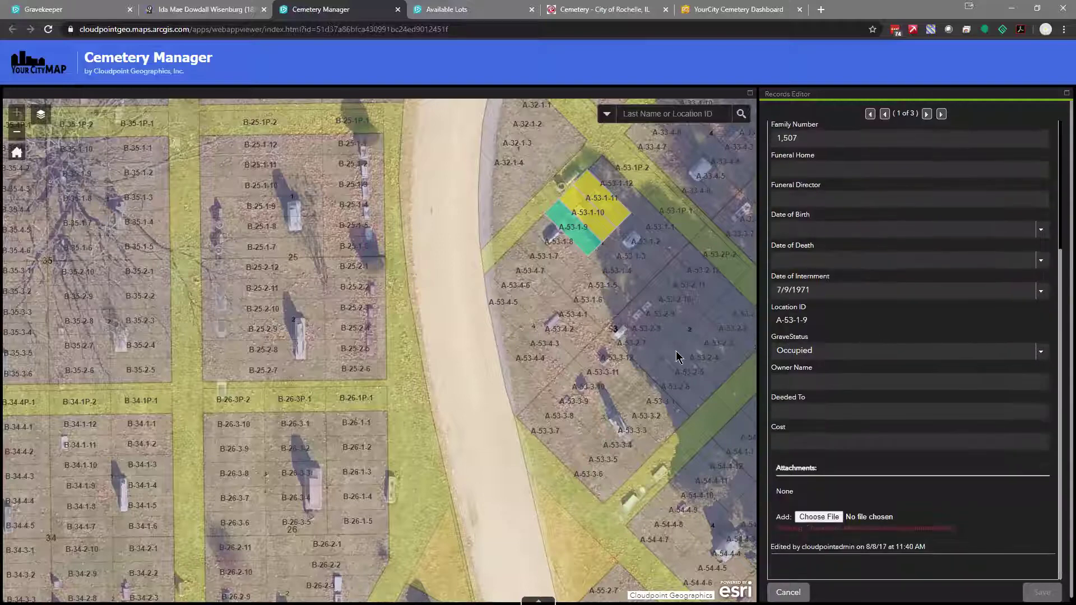
{"action": "left_click_drag", "start_coordinate": [653, 322], "coordinate": [631, 356]}
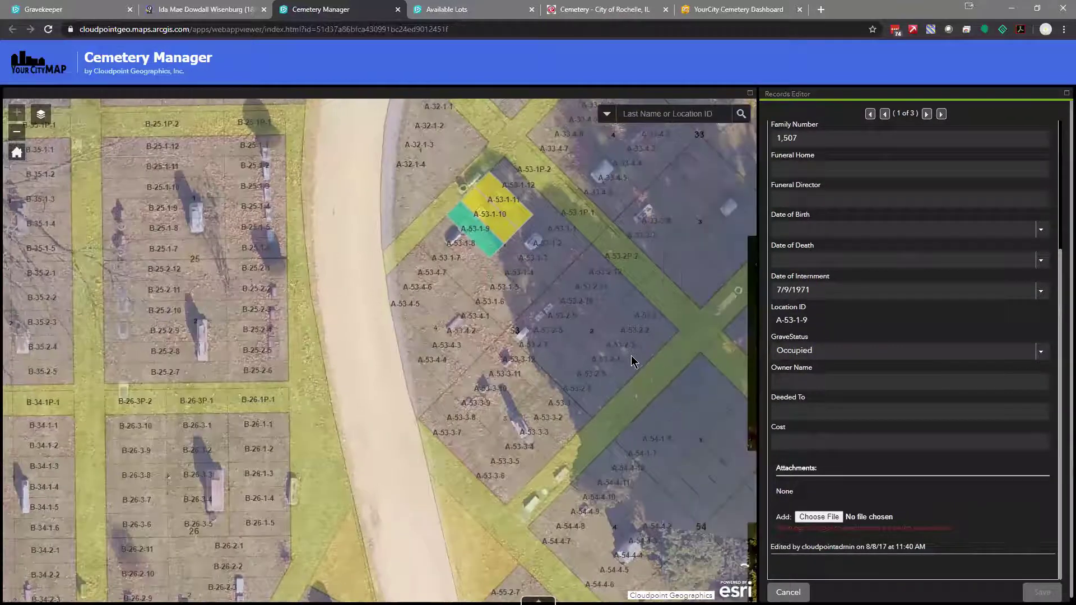
{"action": "scroll", "coordinate": [619, 339], "scroll_direction": "down", "scroll_amount": 4}
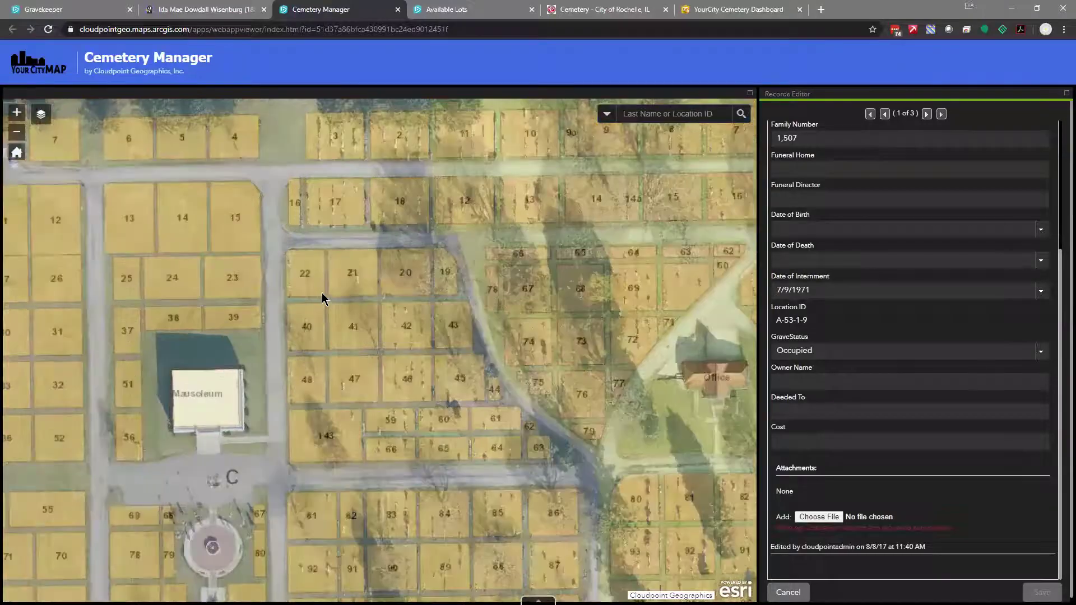
{"action": "scroll", "coordinate": [323, 294], "scroll_direction": "up", "scroll_amount": 4}
{"action": "scroll", "coordinate": [326, 297], "scroll_direction": "up", "scroll_amount": 1}
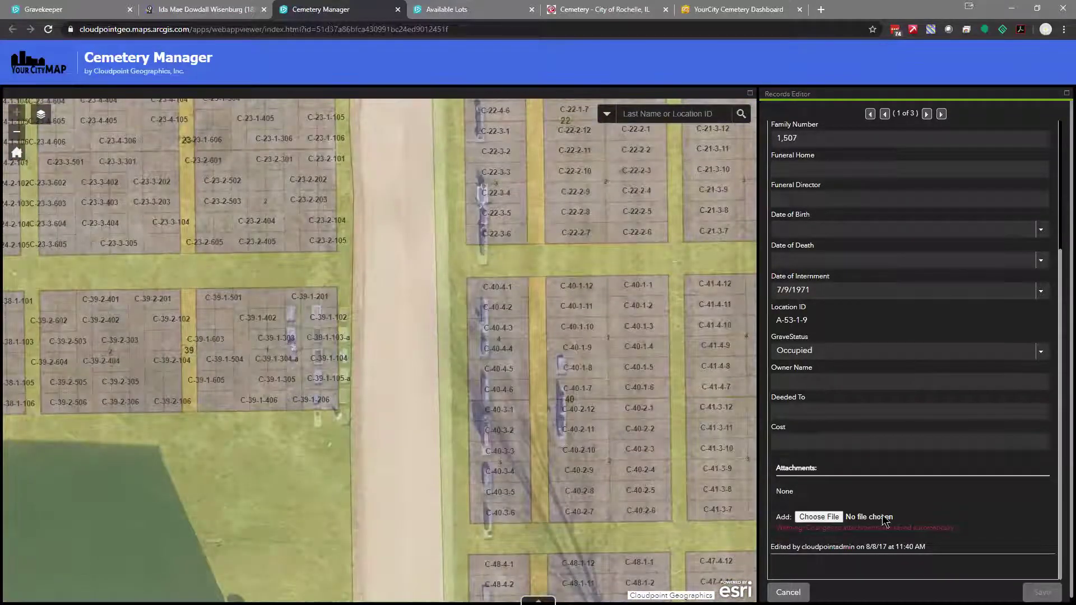
{"action": "left_click", "coordinate": [788, 592]}
{"action": "left_click", "coordinate": [331, 300]}
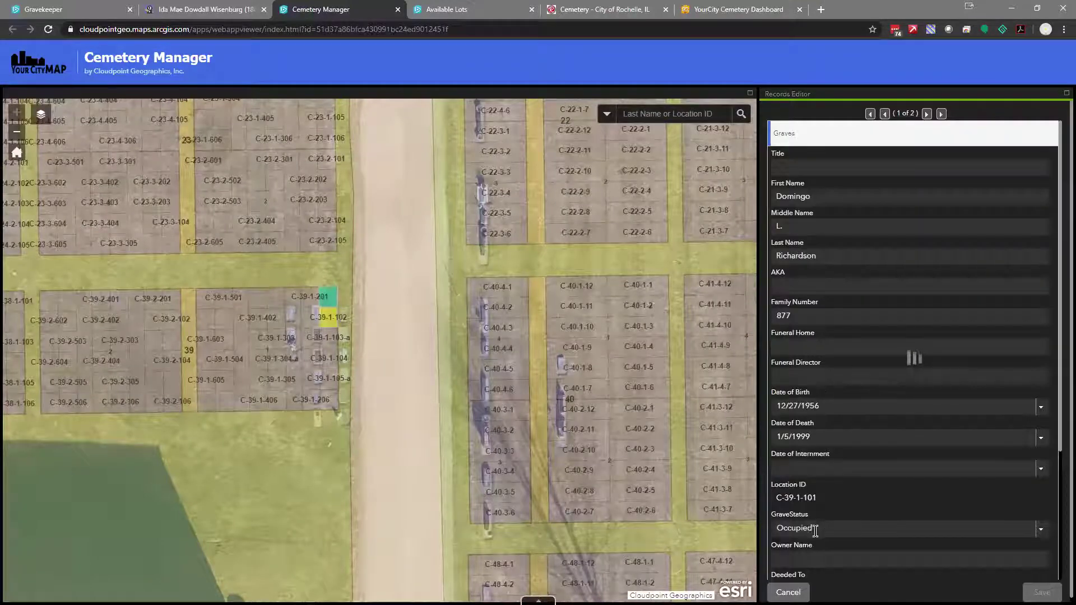
Search the map for lot c-23-1-301, closing the info popup and discarding the open record
{"action": "left_click", "coordinate": [812, 560]}
{"action": "scroll", "coordinate": [812, 559], "scroll_direction": "down", "scroll_amount": 2}
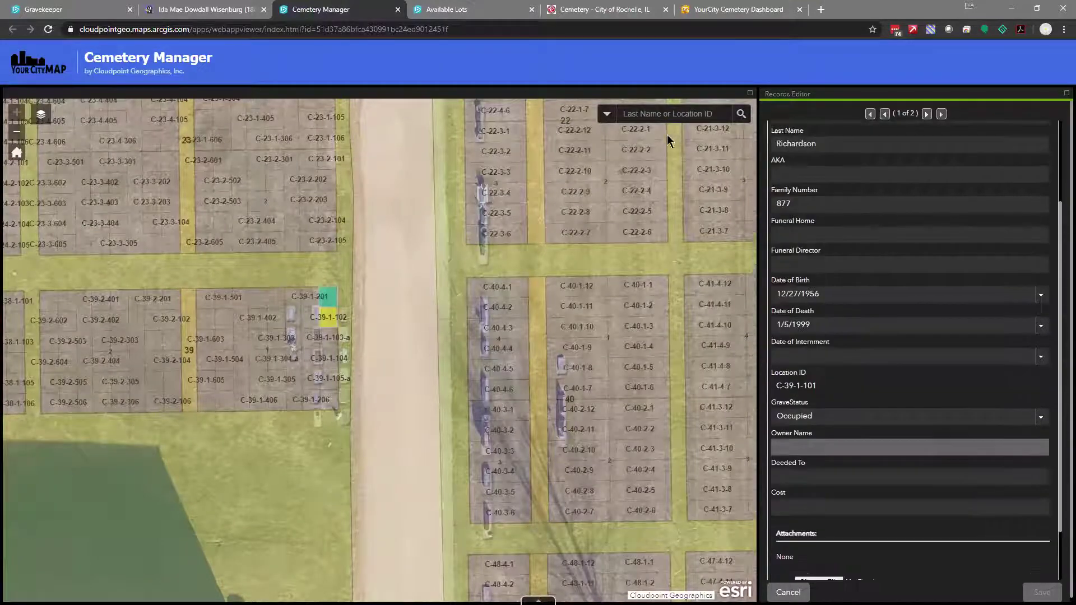
{"action": "left_click", "coordinate": [642, 115]}
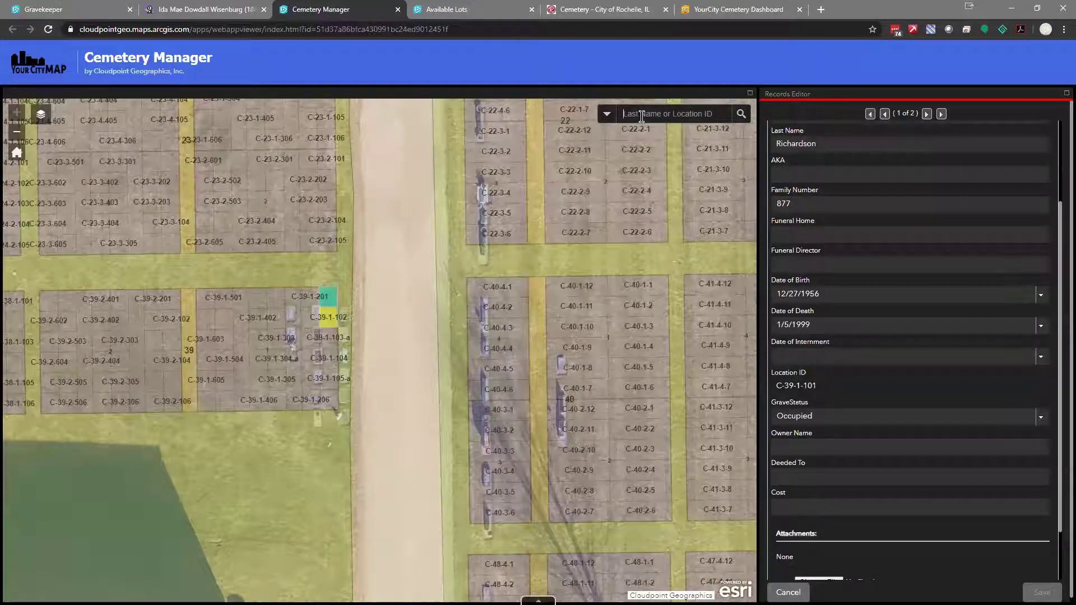
{"action": "type", "text": "c-23"}
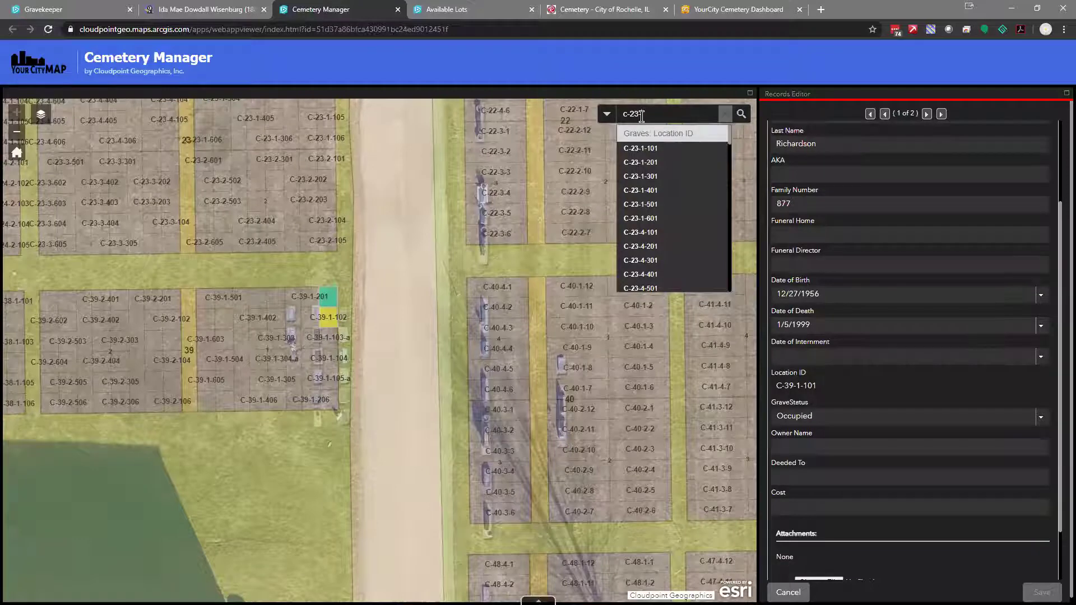
{"action": "type", "text": "-1-301"}
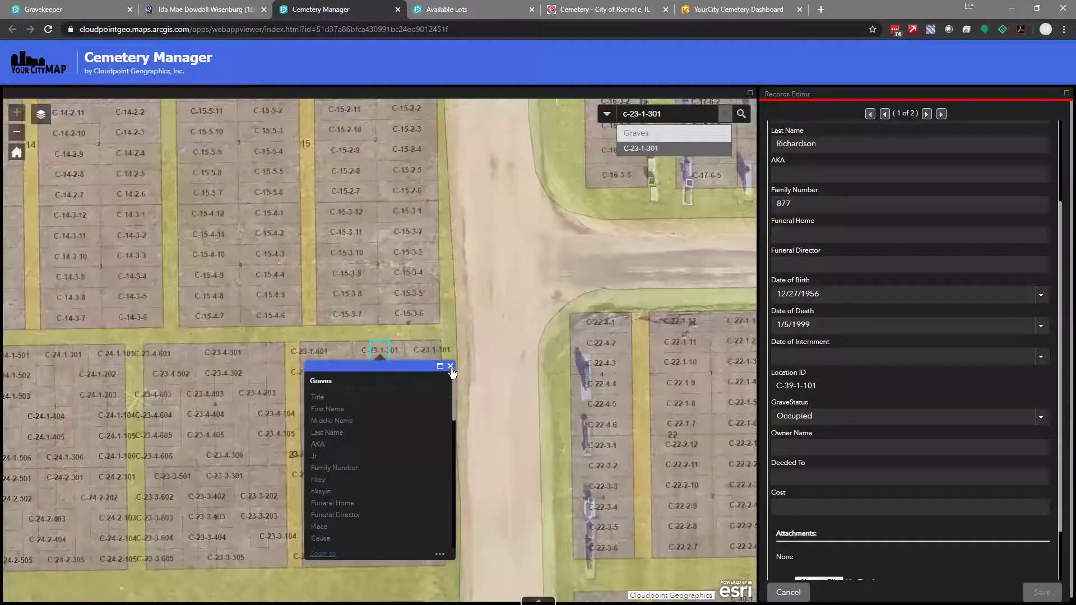
{"action": "left_click", "coordinate": [450, 367]}
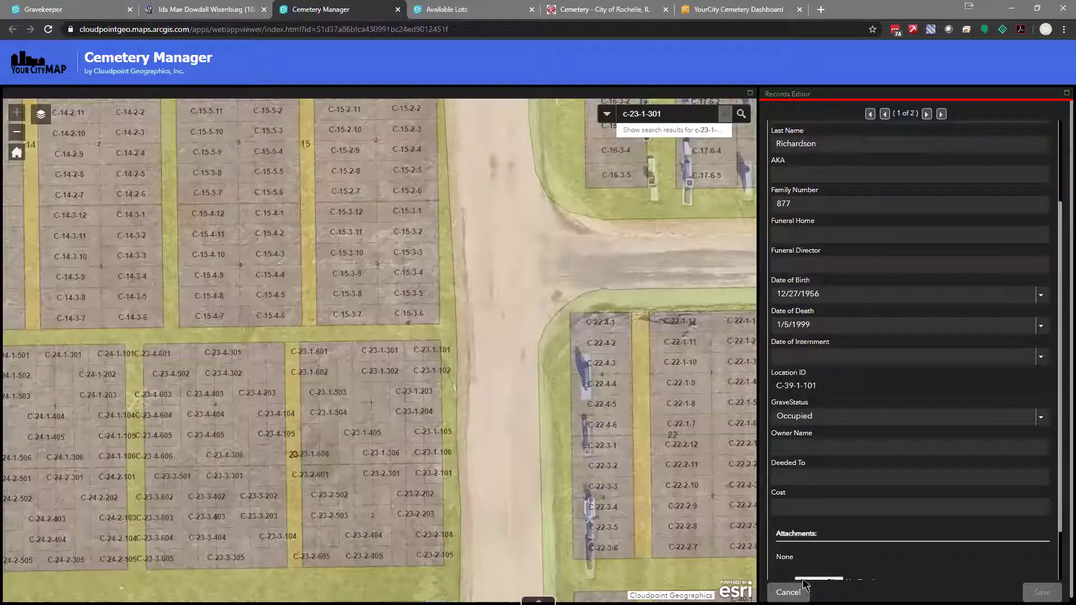
{"action": "left_click", "coordinate": [791, 592]}
Open lot C-23-1-301's record and set its grave status to Owned - Not Occupied
{"action": "left_click", "coordinate": [383, 359]}
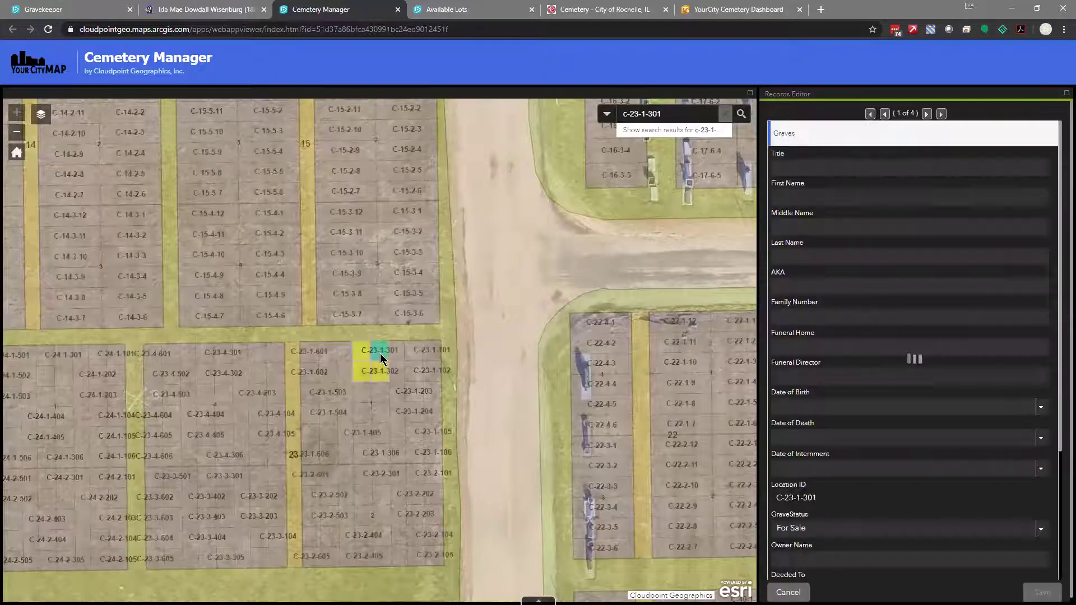
{"action": "left_click", "coordinate": [816, 527]}
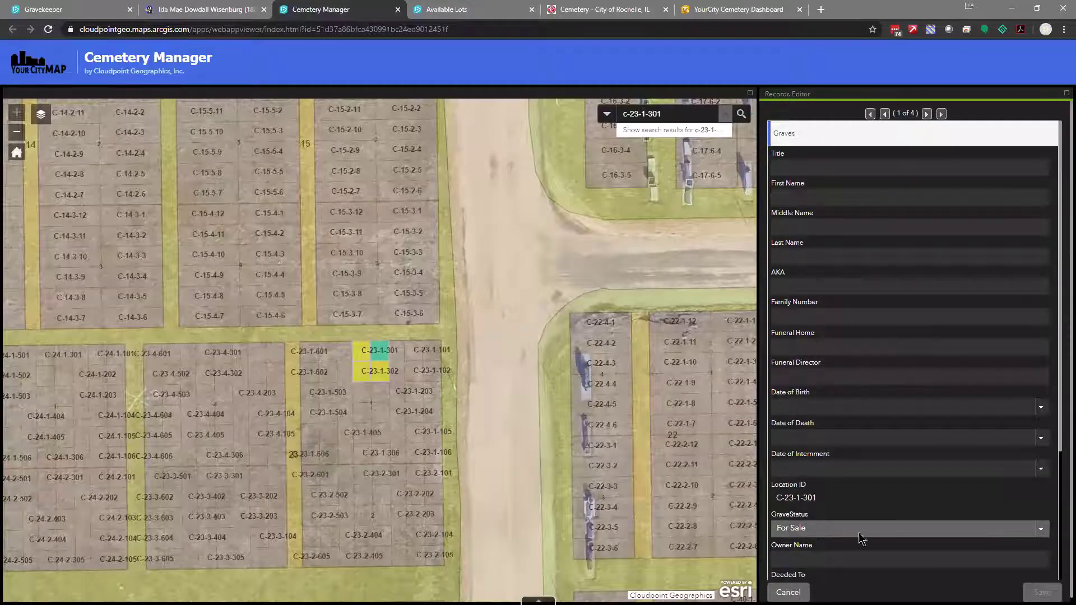
{"action": "left_click", "coordinate": [1040, 530]}
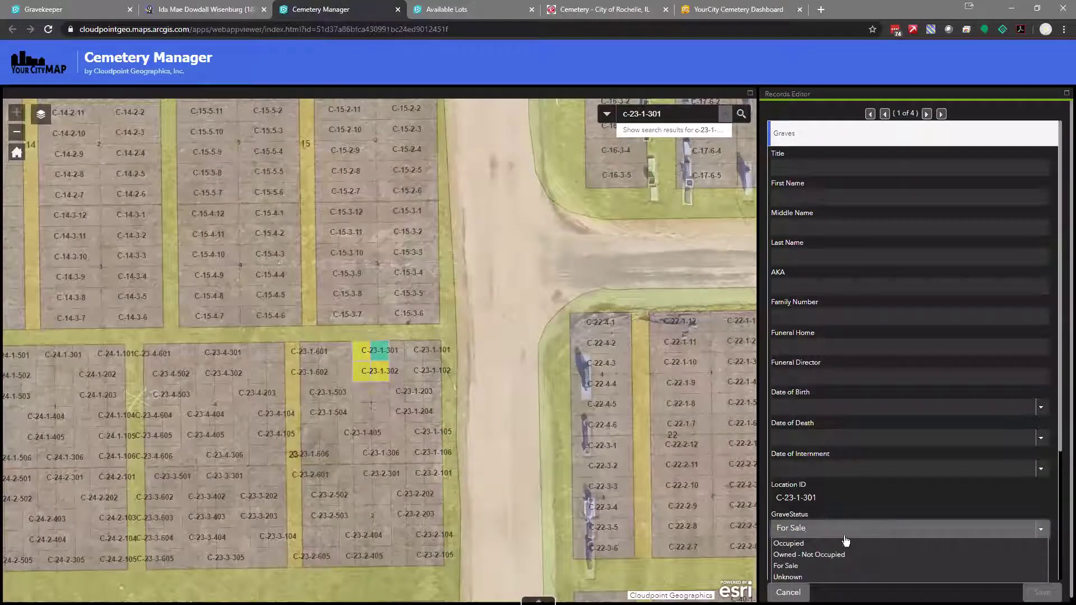
{"action": "left_click", "coordinate": [802, 558]}
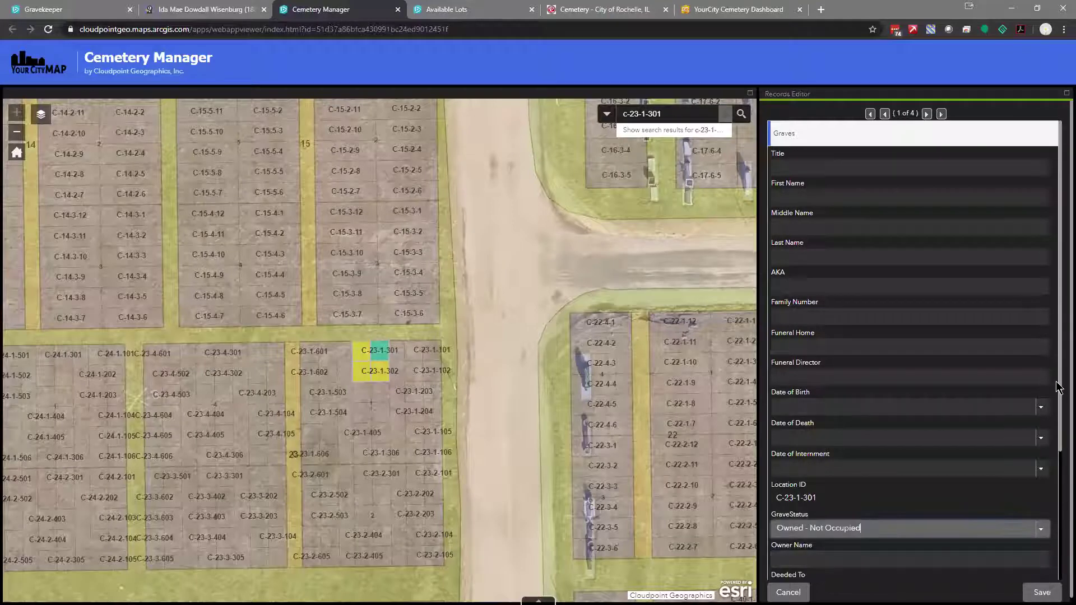
Enter the owner's full name and move on to the plot cost field
{"action": "scroll", "coordinate": [913, 457], "scroll_direction": "down", "scroll_amount": 2}
{"action": "left_click", "coordinate": [847, 485]}
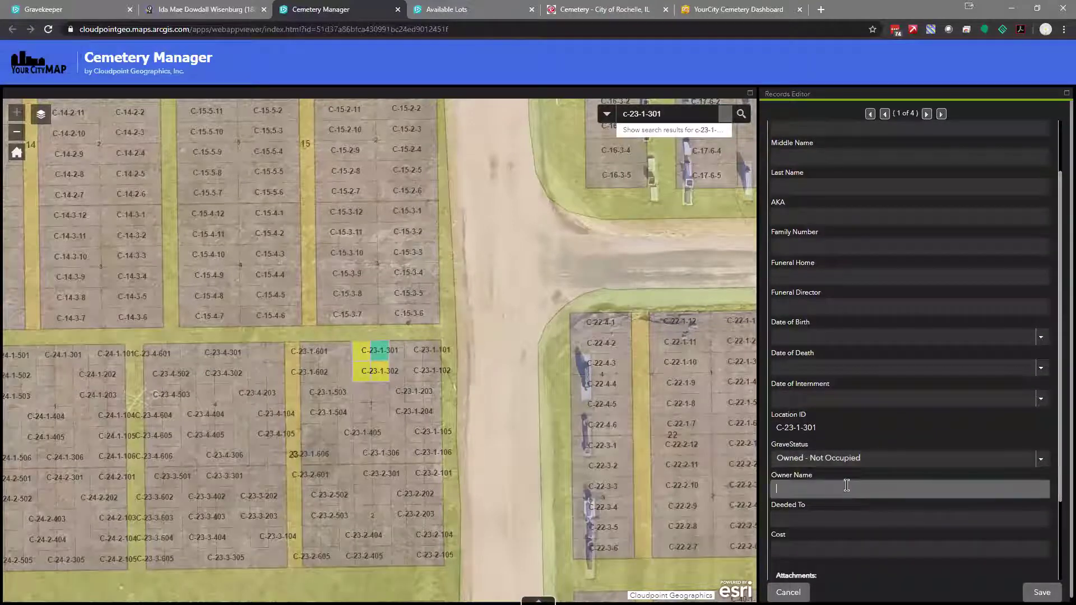
{"action": "left_click", "coordinate": [869, 552]}
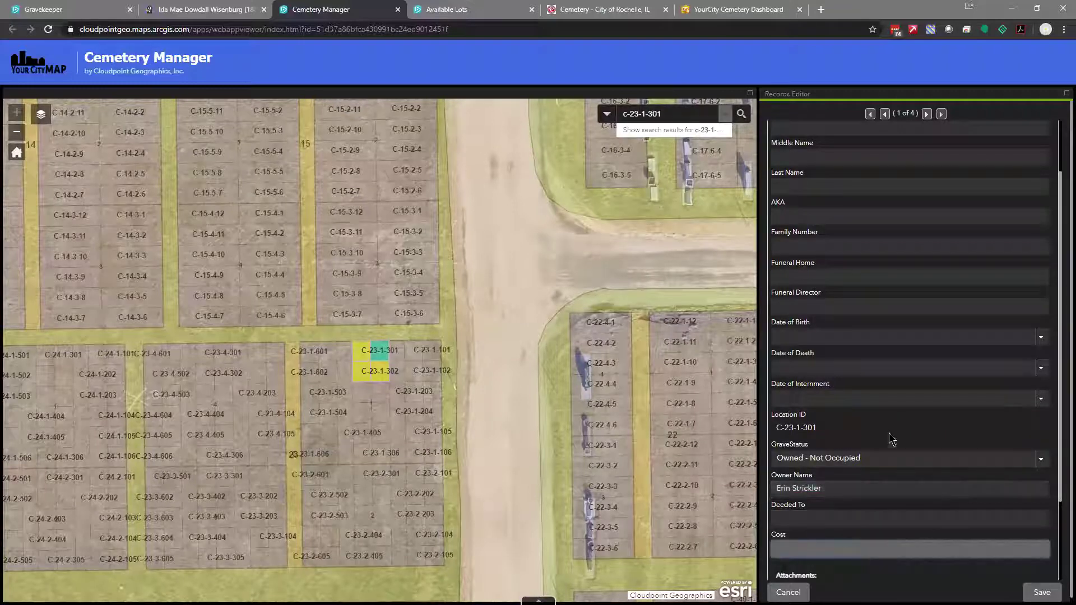
{"action": "scroll", "coordinate": [841, 522], "scroll_direction": "down", "scroll_amount": 2}
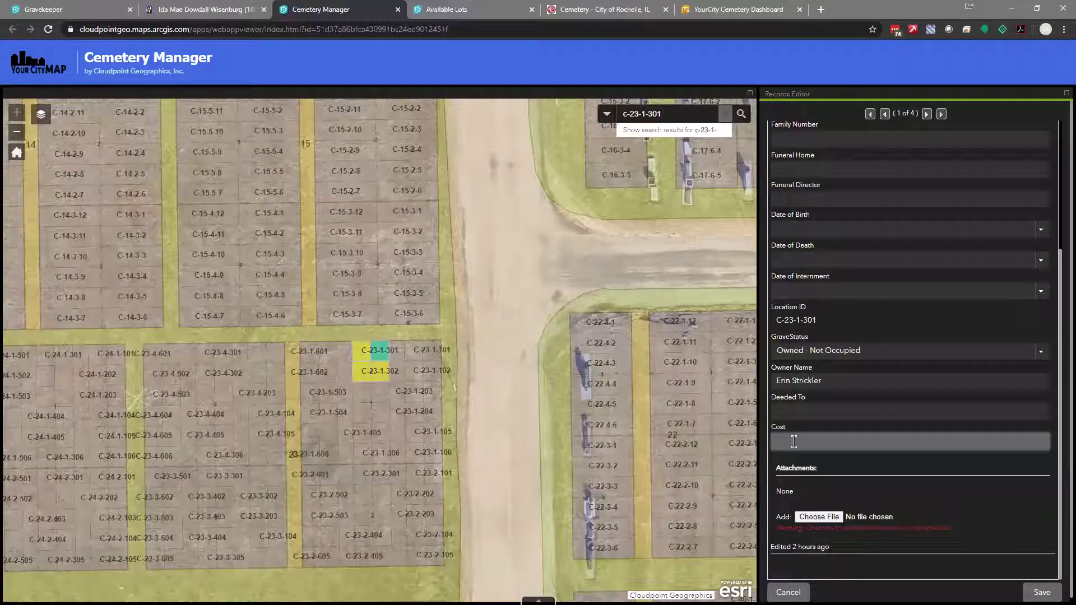
{"action": "left_click", "coordinate": [794, 441]}
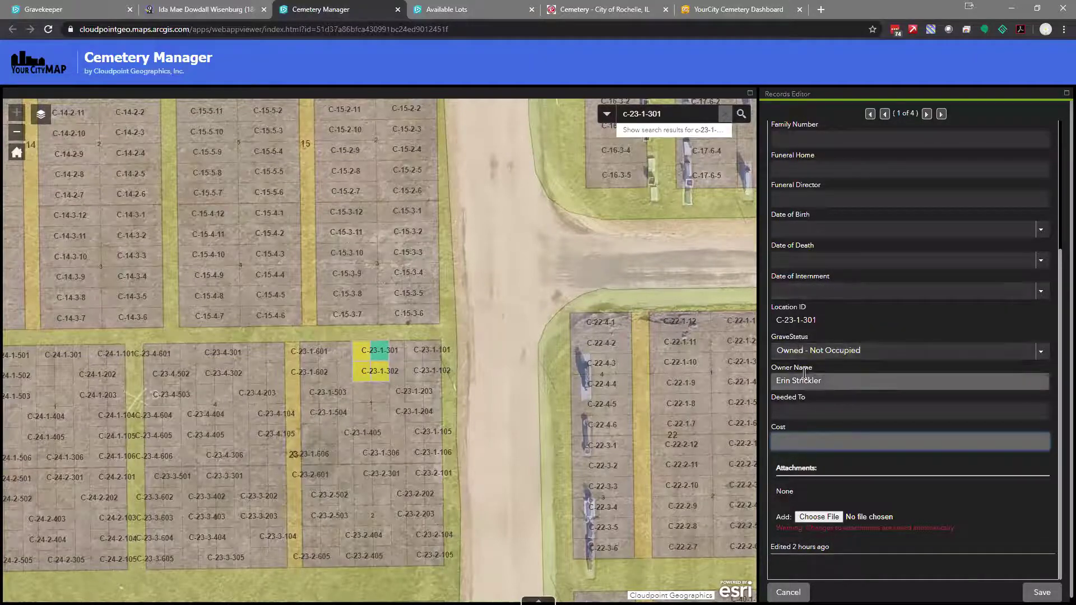
Save grave C-23-1-301's edits, then reopen its record and scroll to verify the saved fields
{"action": "left_click", "coordinate": [1041, 592]}
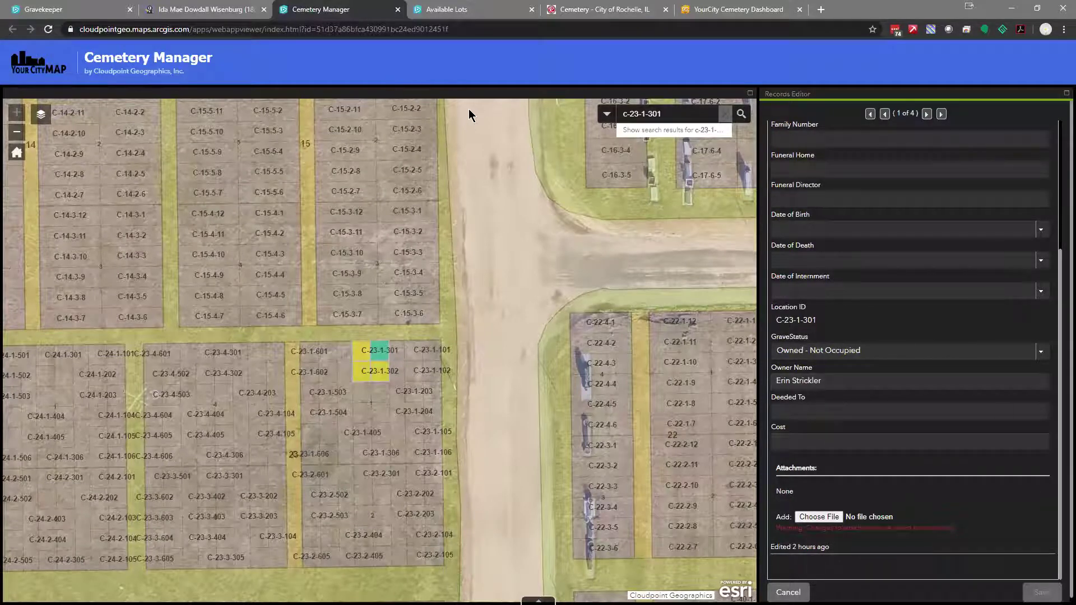
{"action": "left_click", "coordinate": [776, 589]}
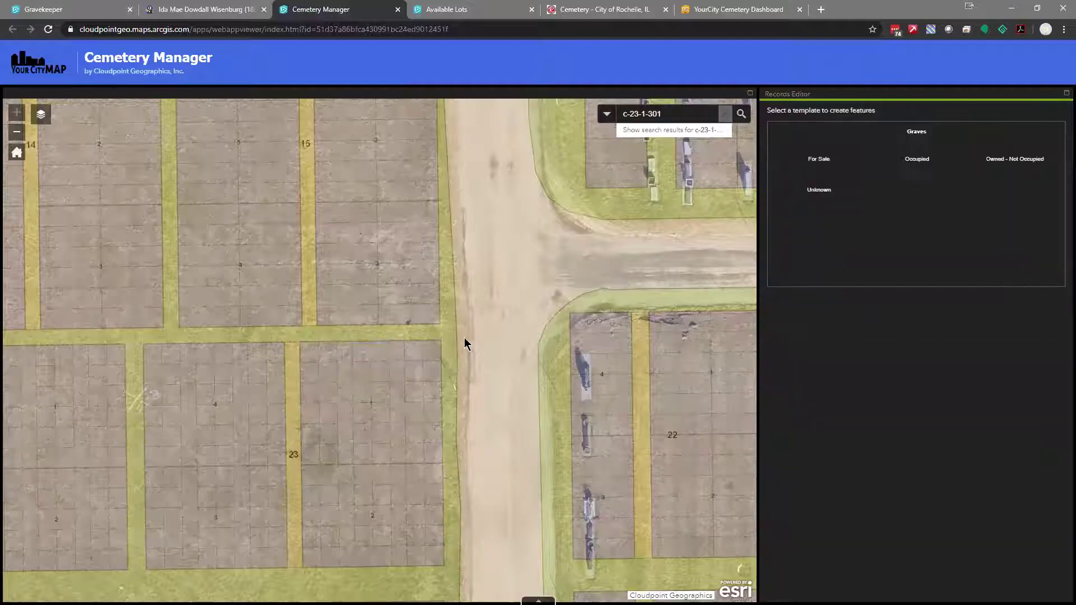
{"action": "left_click", "coordinate": [385, 357]}
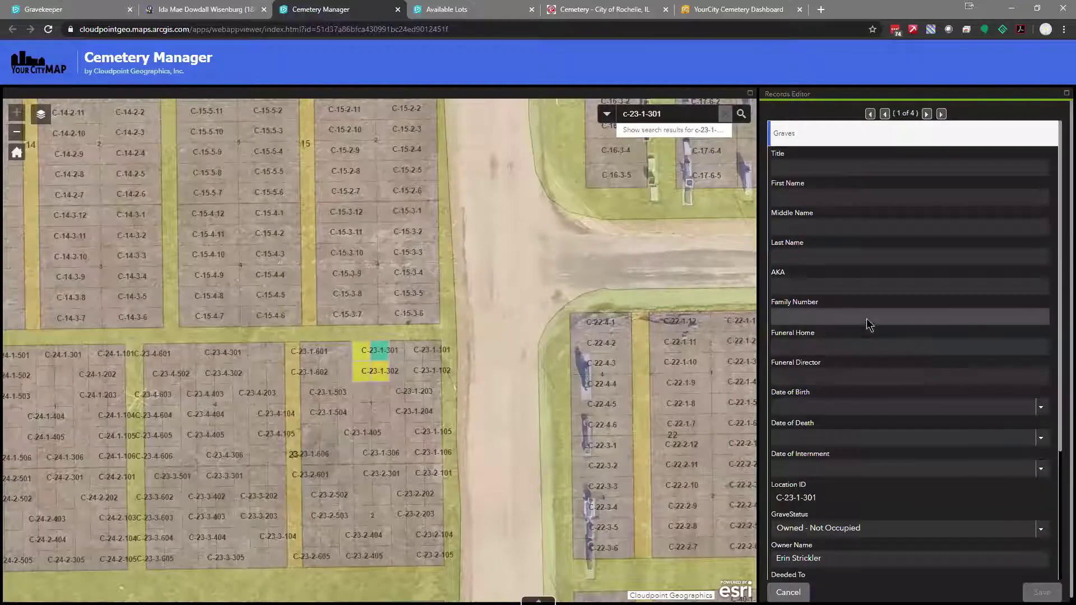
{"action": "scroll", "coordinate": [869, 323], "scroll_direction": "down", "scroll_amount": 2}
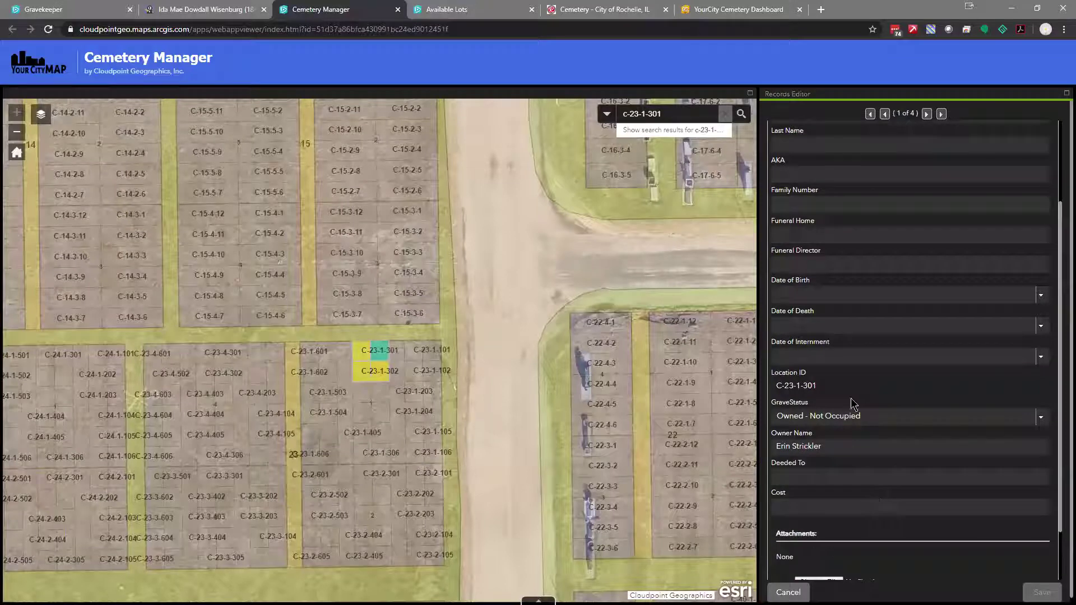
{"action": "scroll", "coordinate": [886, 398], "scroll_direction": "down", "scroll_amount": 2}
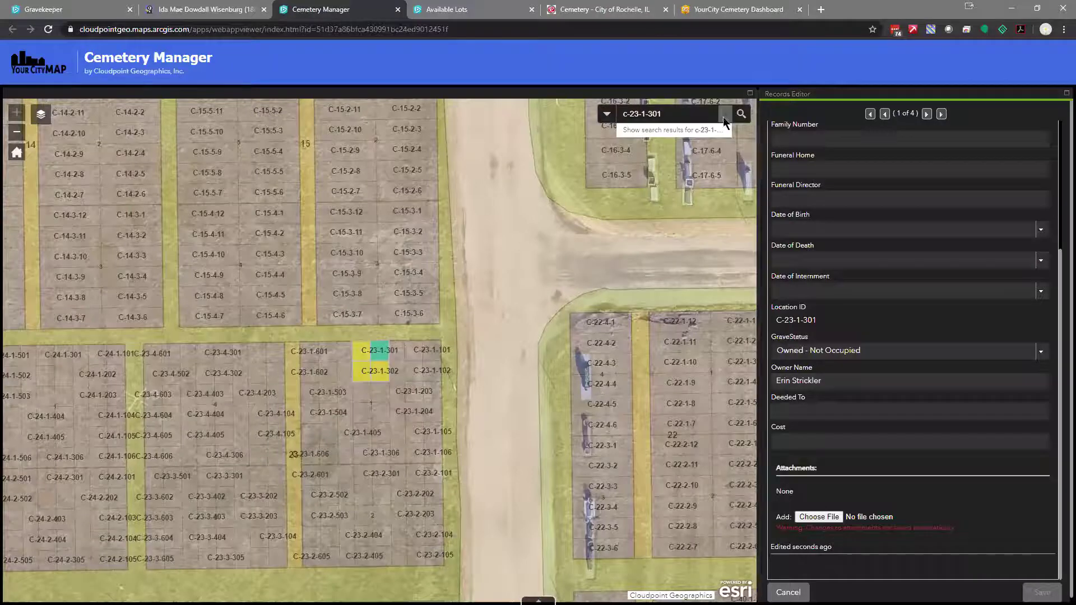
Search for grave A-55-2-7 and zoom the map to it
{"action": "left_click", "coordinate": [595, 112]}
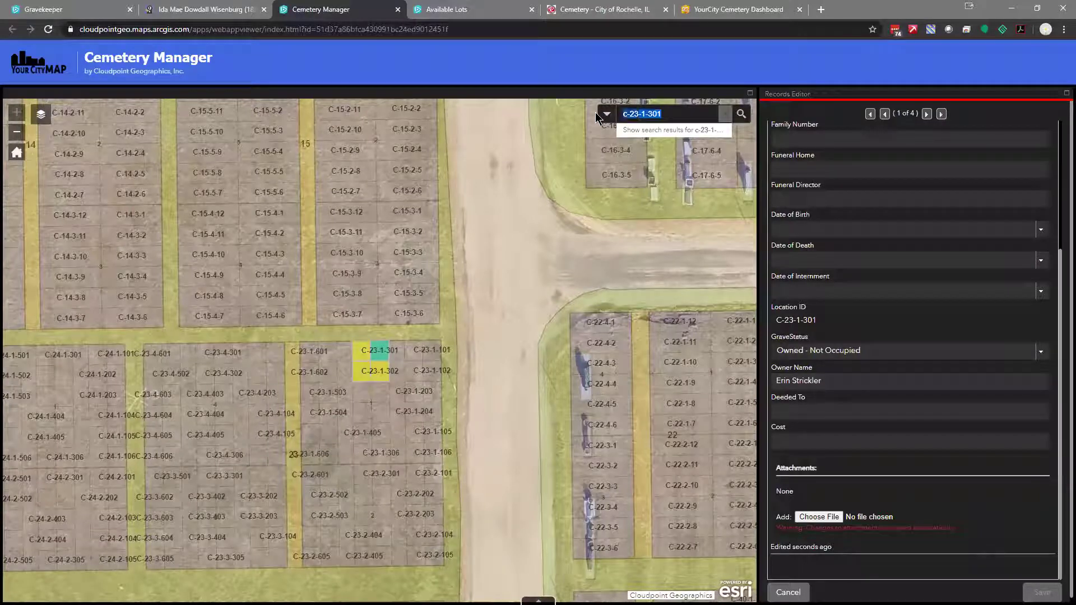
{"action": "type", "text": "a-55"}
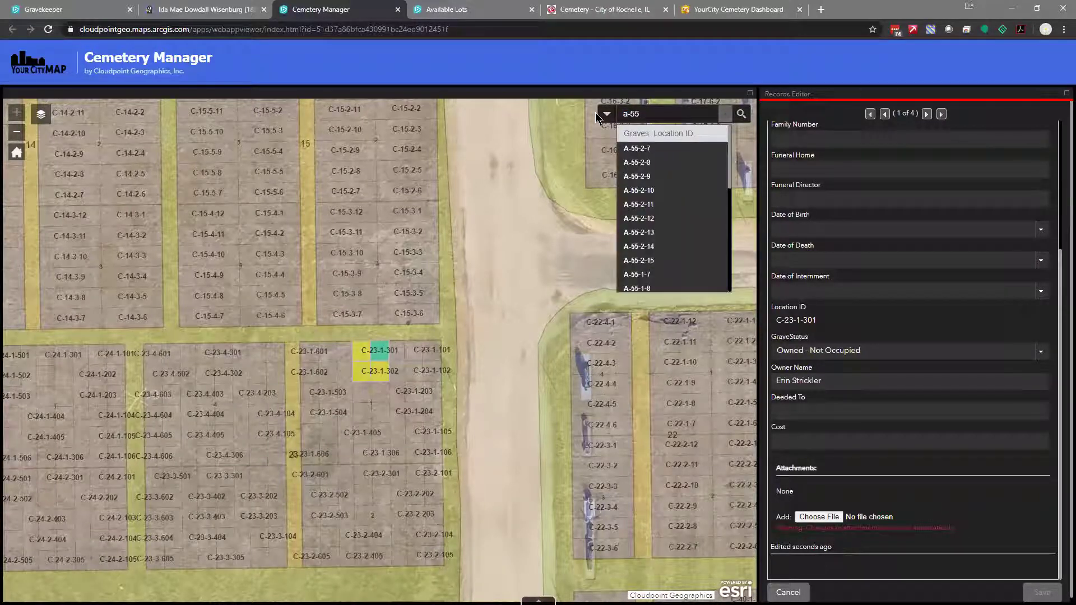
{"action": "type", "text": "-2-7"}
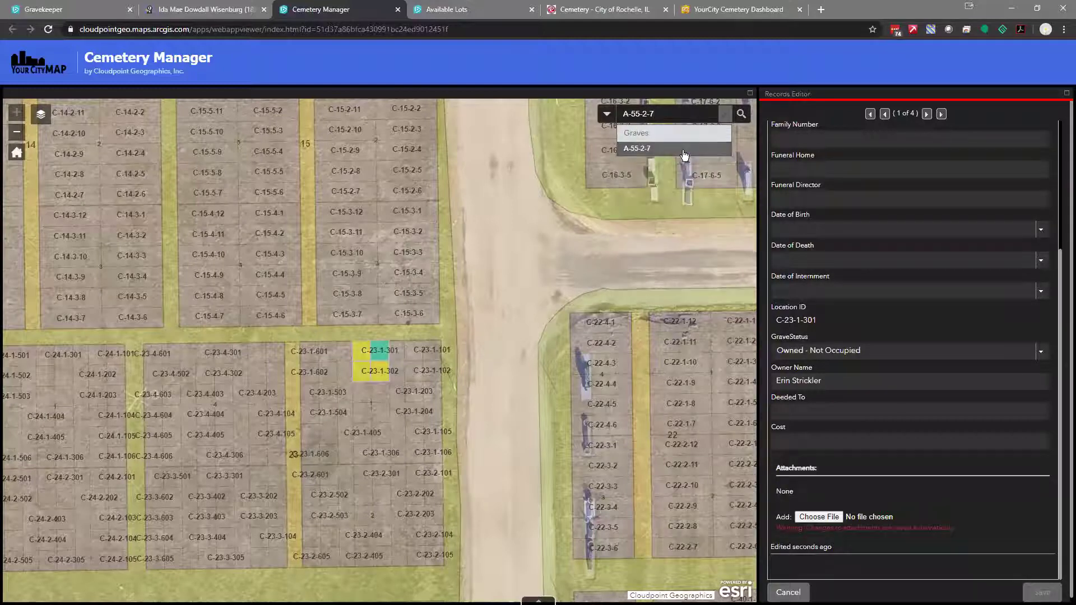
{"action": "left_click", "coordinate": [683, 150]}
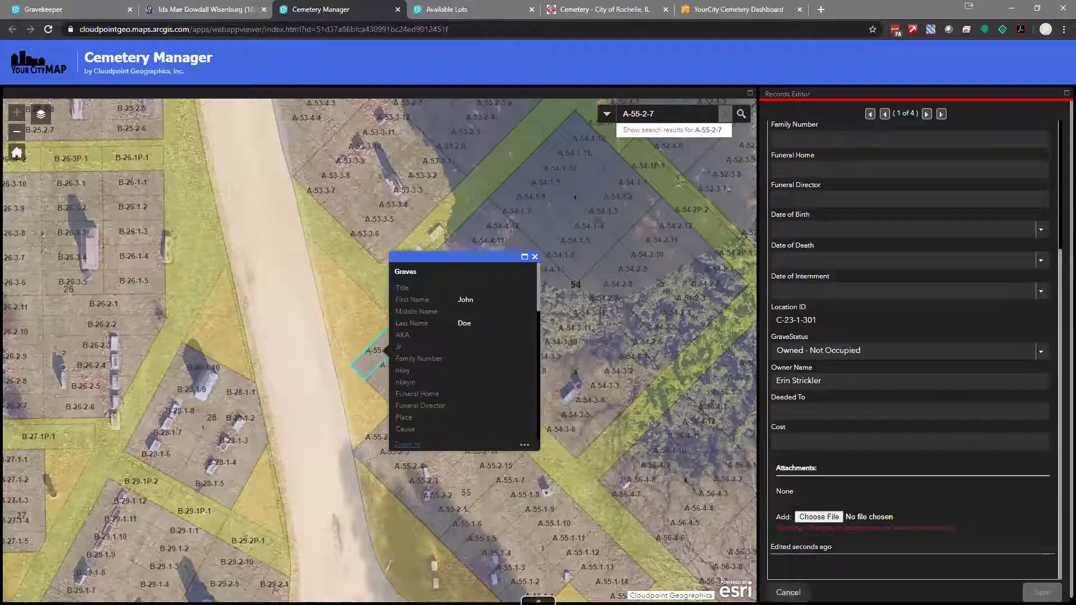
Open A-55-2-7 in Smart Editor, review its fields with GraveStatus kept Occupied, and cancel unsaved
{"action": "left_click", "coordinate": [525, 445]}
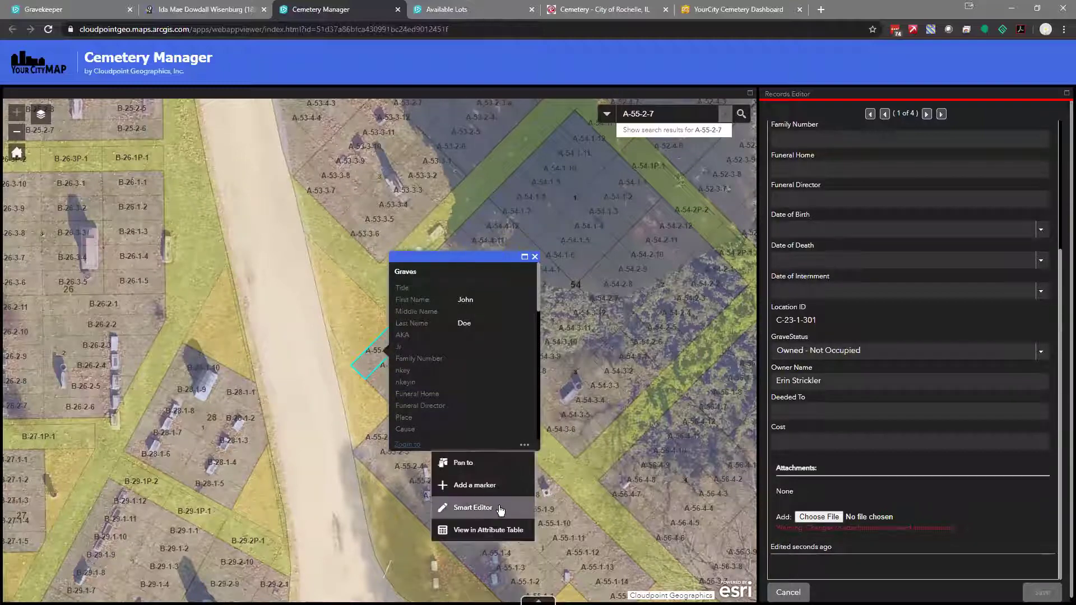
{"action": "left_click", "coordinate": [485, 518]}
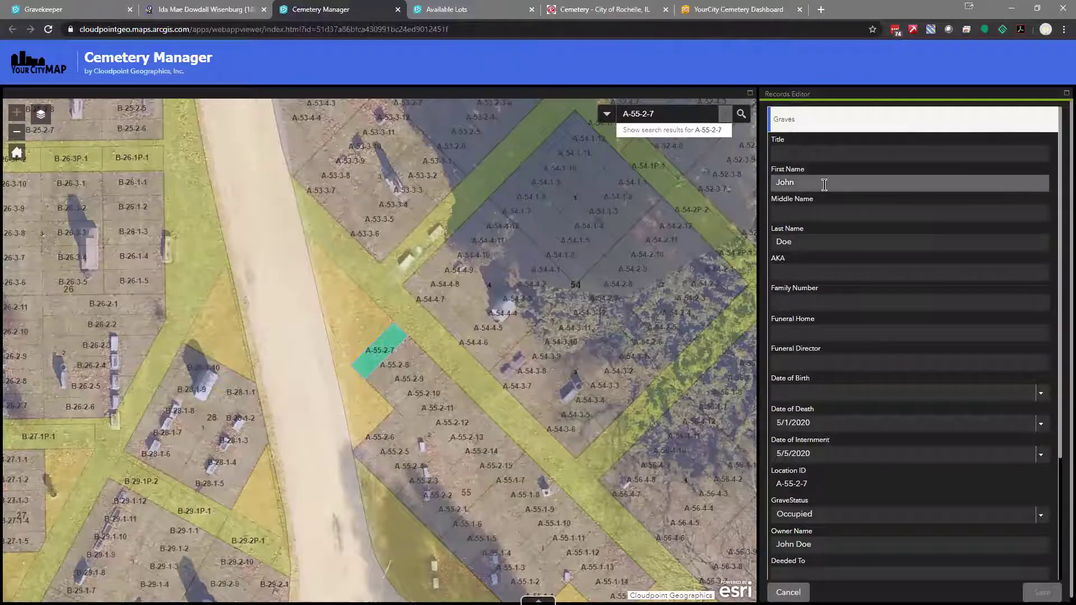
{"action": "left_click", "coordinate": [814, 235]}
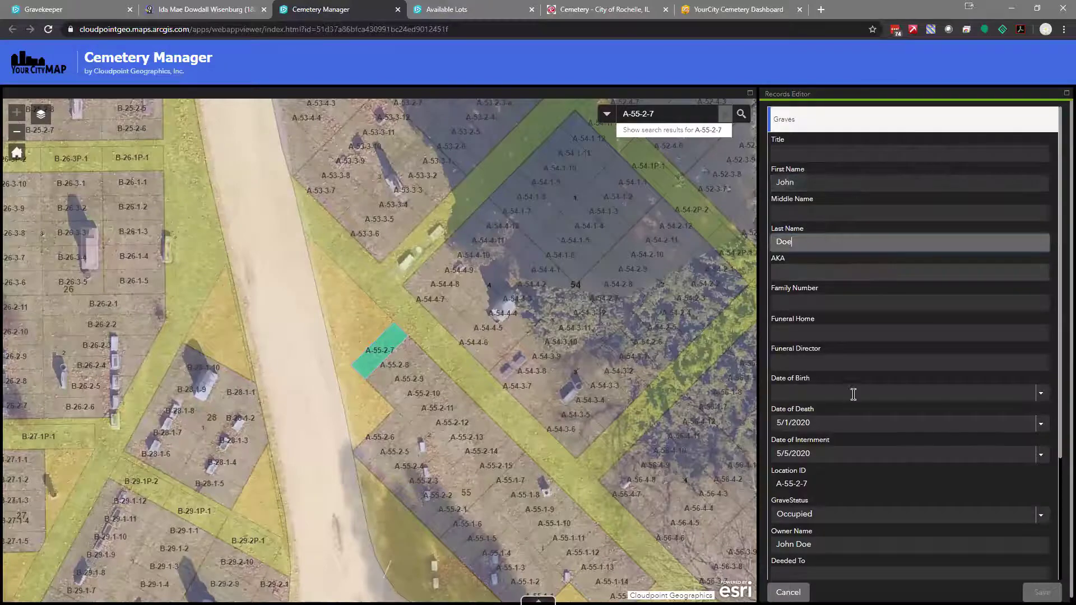
{"action": "left_click", "coordinate": [850, 453]}
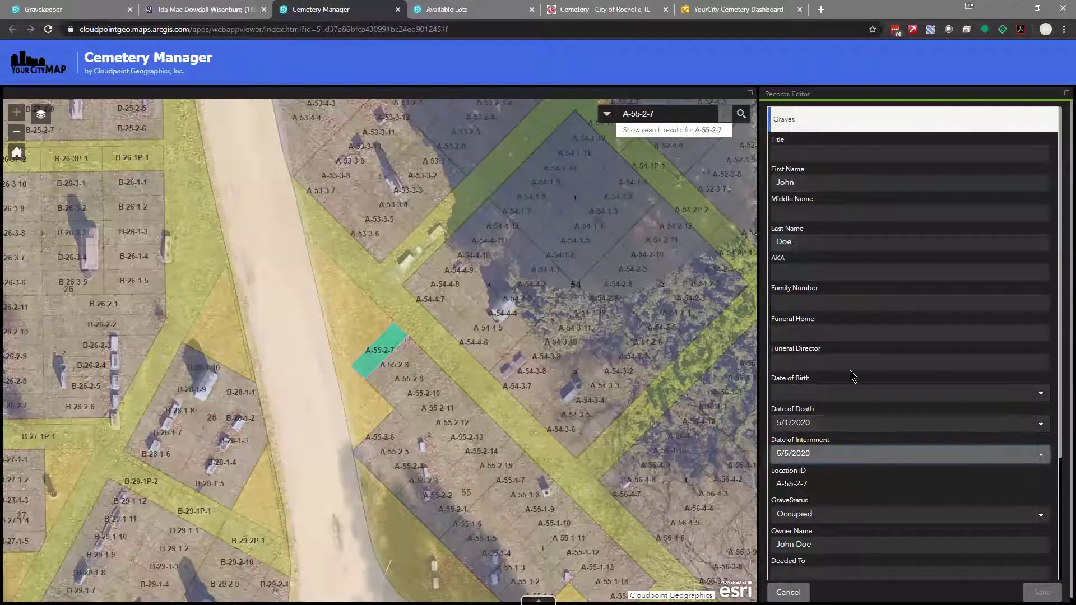
{"action": "scroll", "coordinate": [849, 371], "scroll_direction": "down", "scroll_amount": 2}
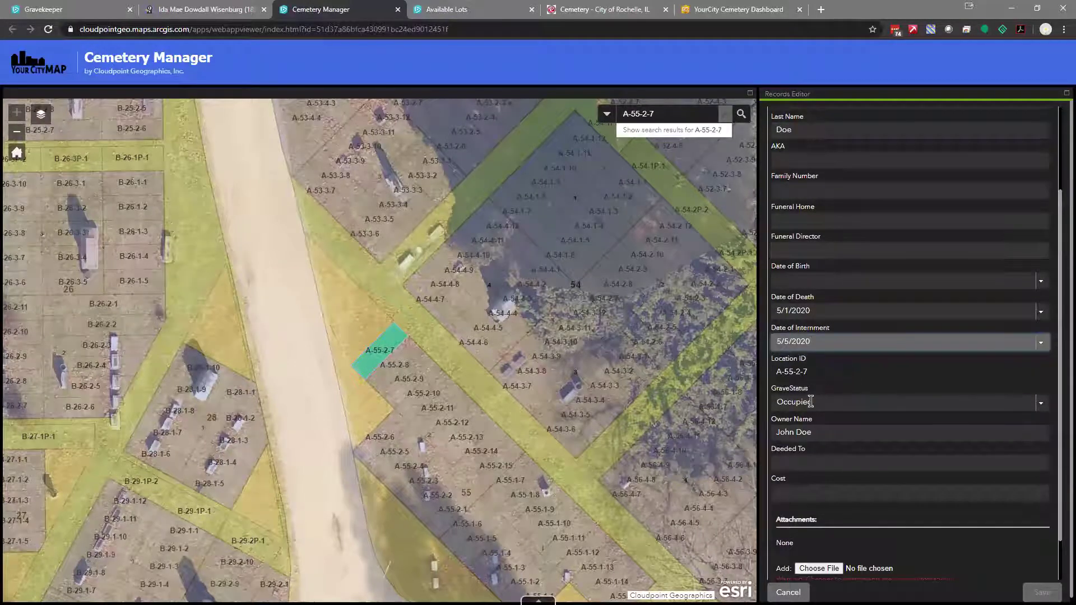
{"action": "left_click", "coordinate": [1040, 403]}
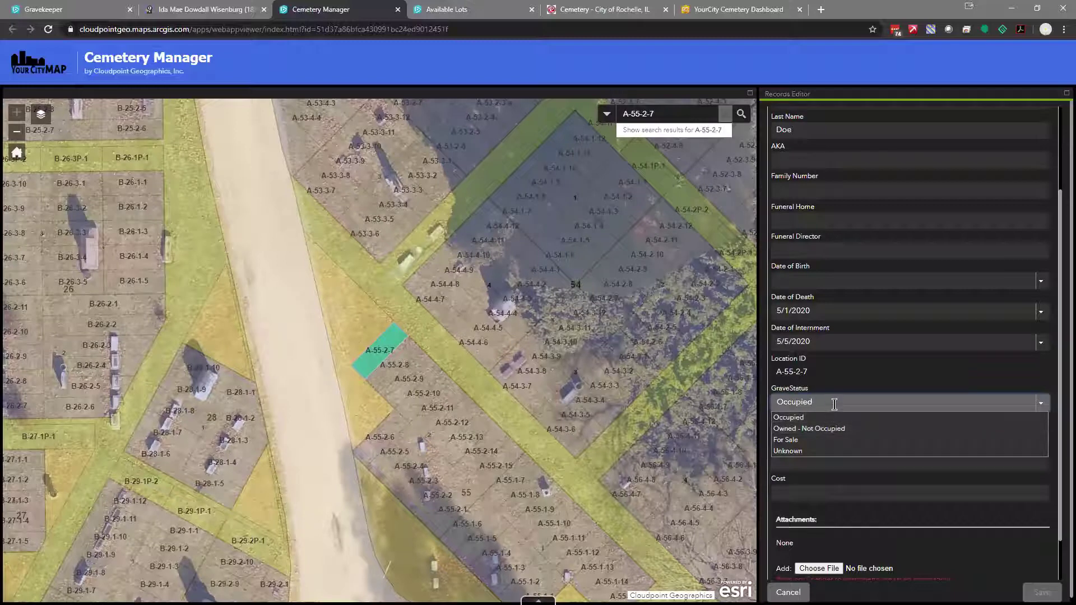
{"action": "left_click", "coordinate": [1044, 406]}
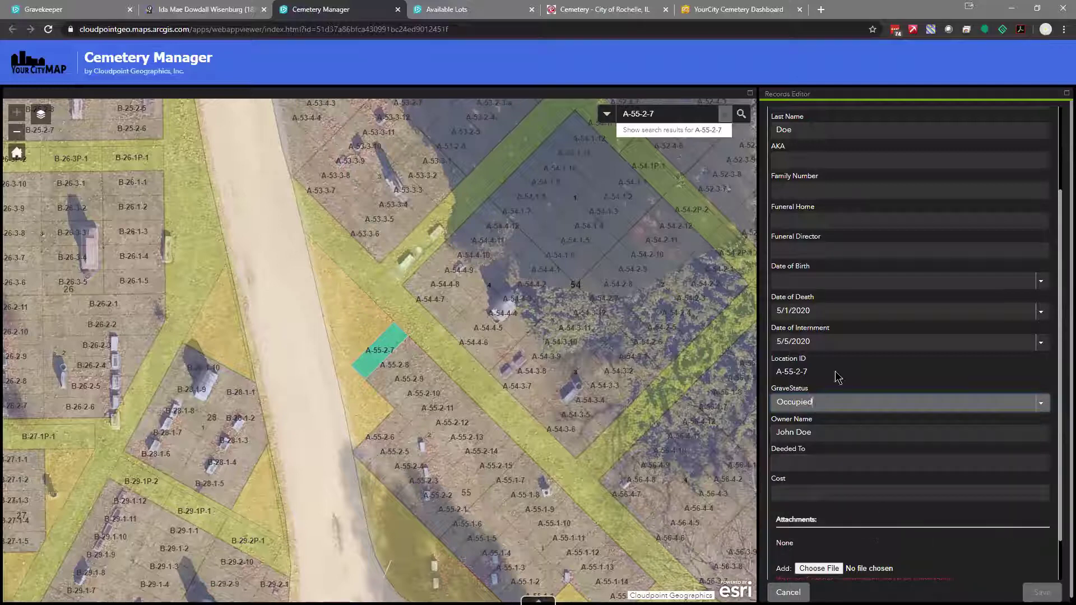
{"action": "left_click", "coordinate": [788, 592]}
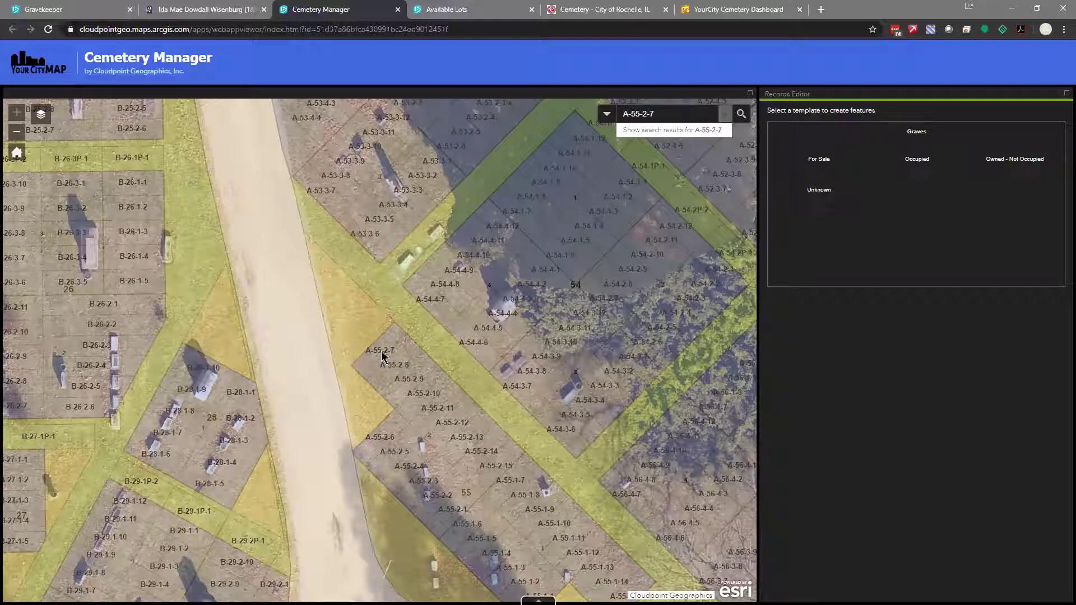
Open and close the neighbouring plot's record, then select the For Sale grave template
{"action": "left_click", "coordinate": [359, 335]}
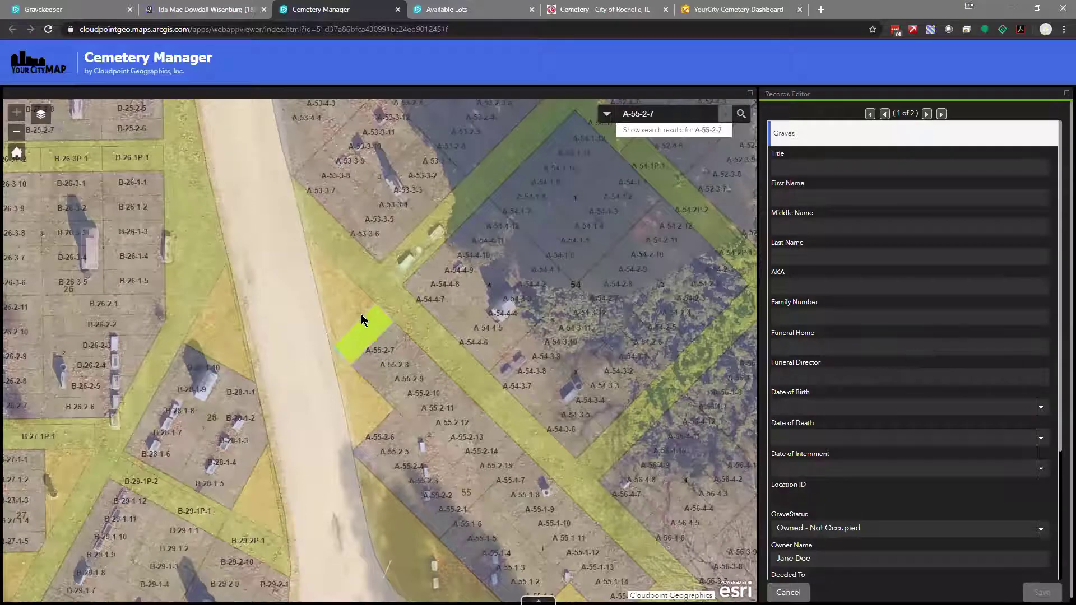
{"action": "left_click", "coordinate": [788, 592]}
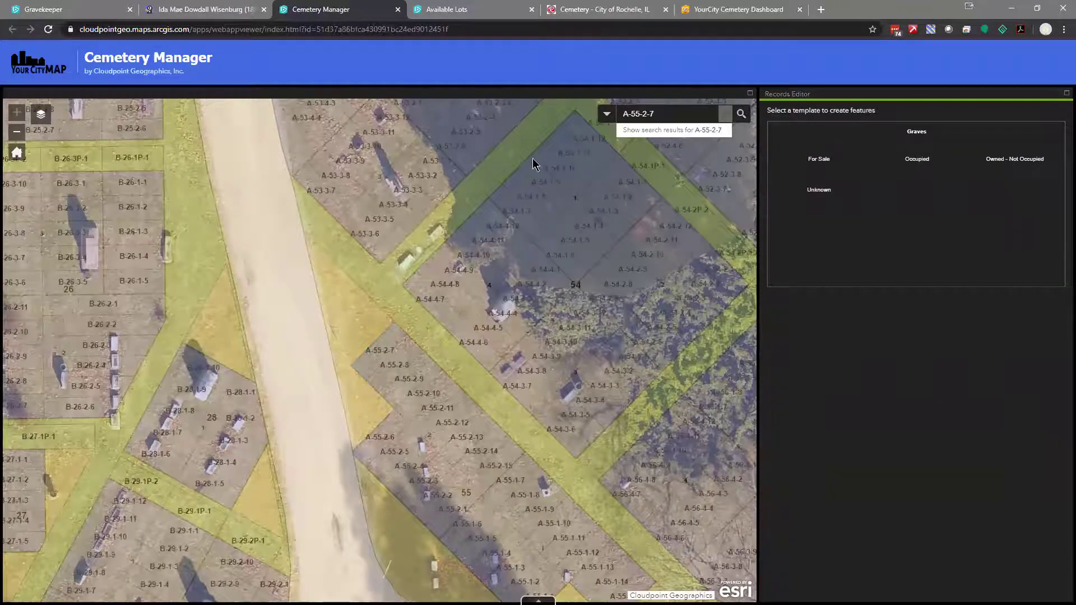
{"action": "left_click", "coordinate": [816, 147]}
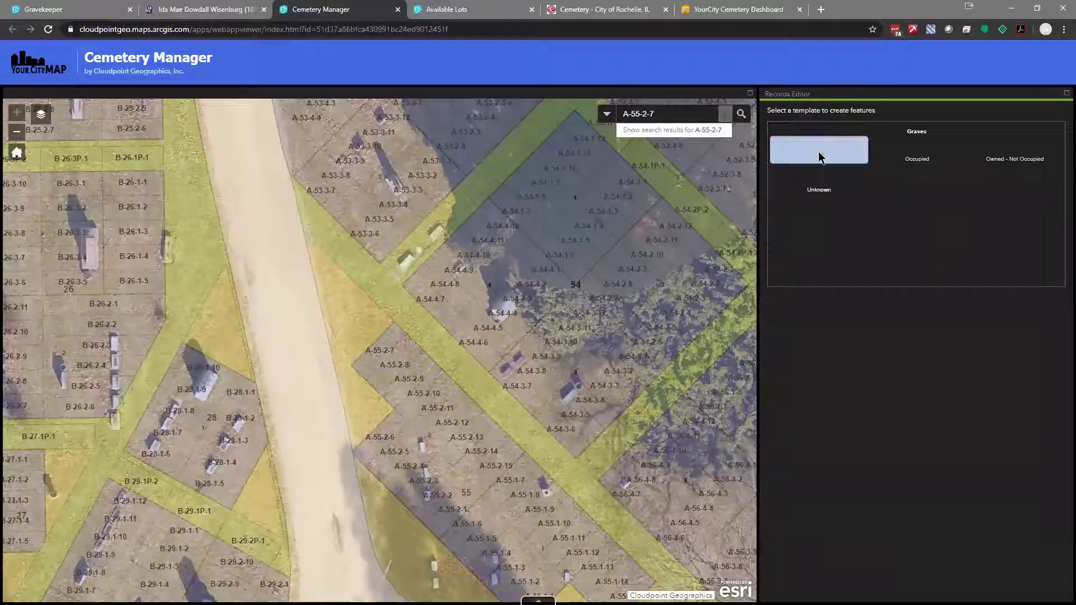
{"action": "left_click", "coordinate": [816, 150]}
{"action": "left_click", "coordinate": [818, 149]}
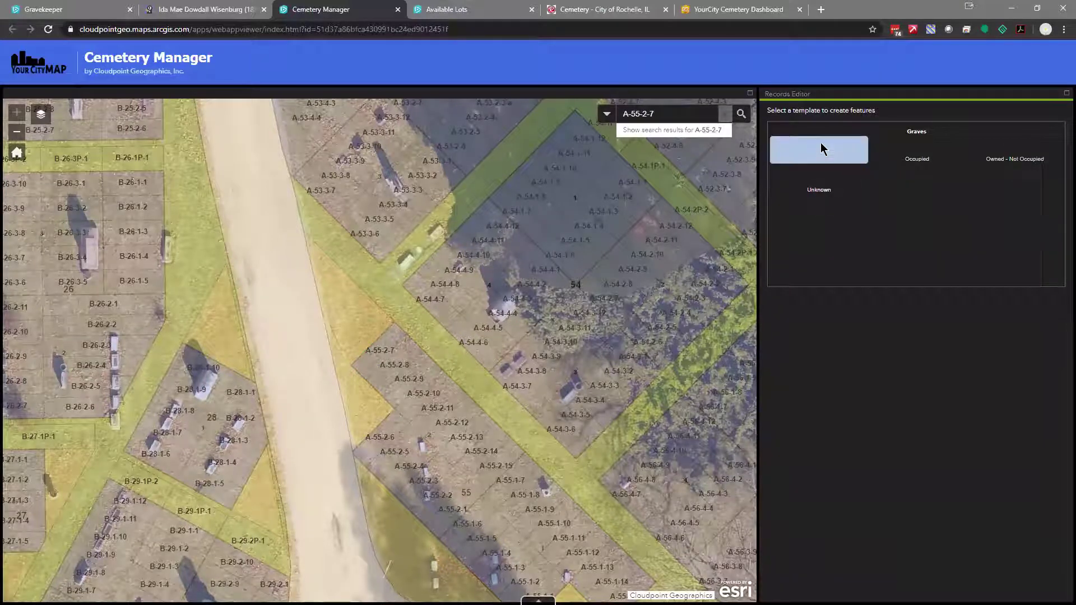
Outline a four-corner For Sale plot beside section 54, cancel it unsaved, and zoom out
{"action": "left_click", "coordinate": [472, 214]}
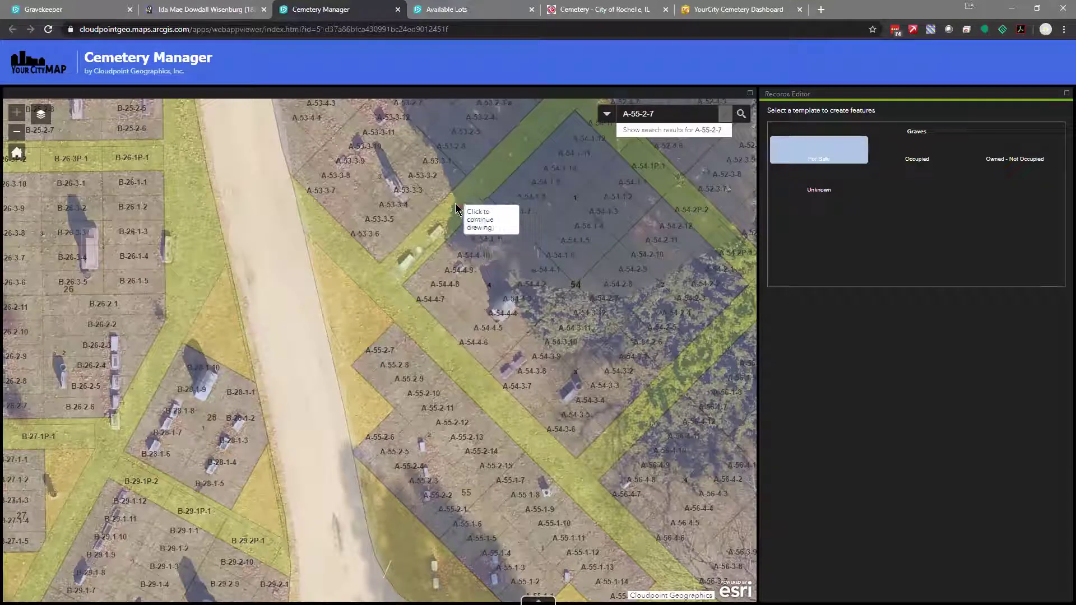
{"action": "left_click", "coordinate": [455, 198]}
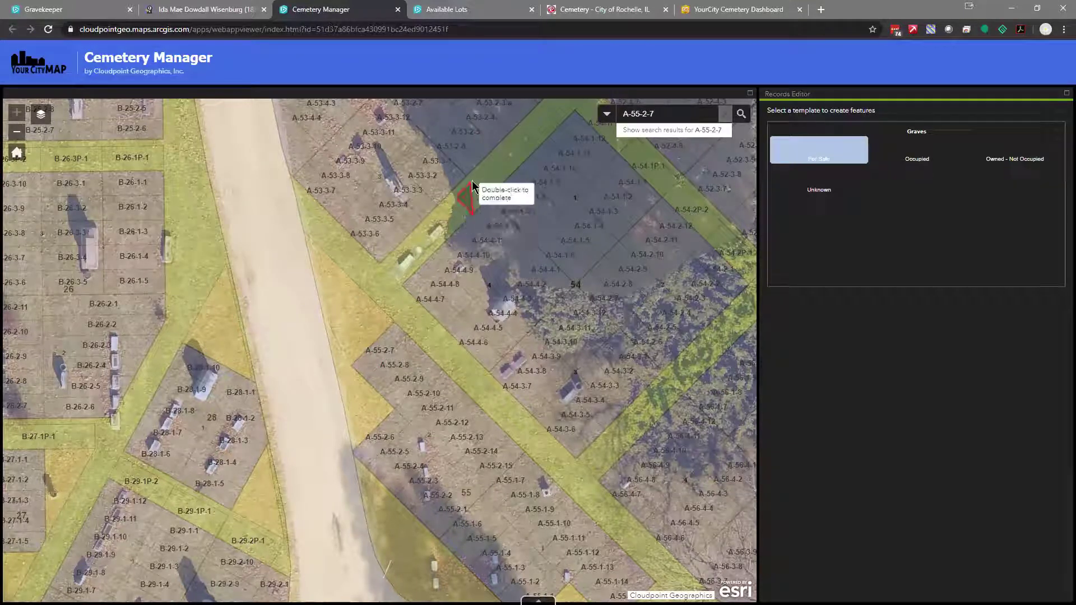
{"action": "left_click", "coordinate": [493, 160]}
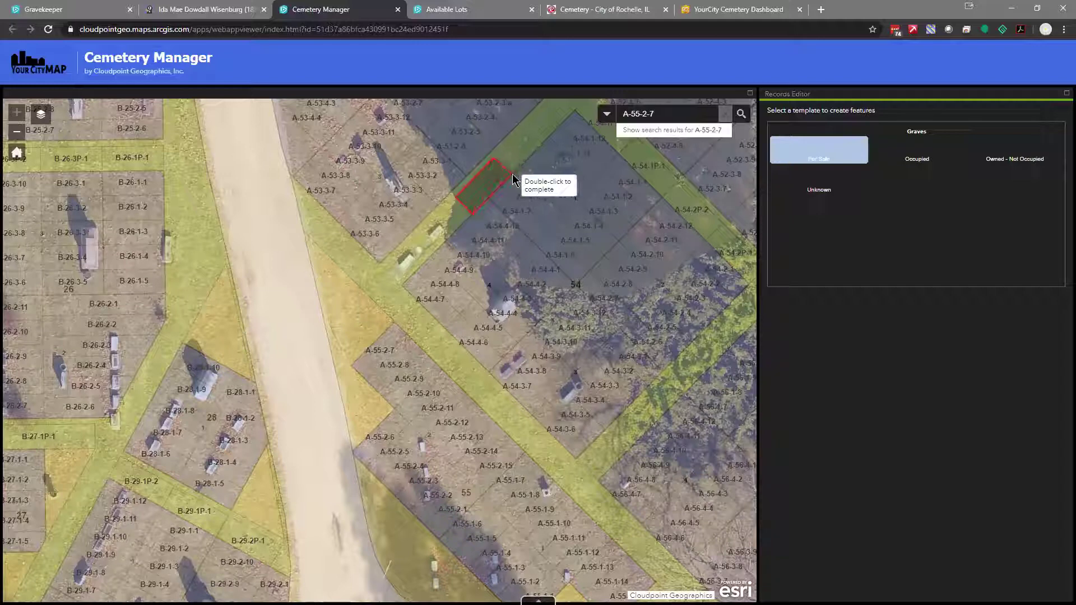
{"action": "double_click", "coordinate": [512, 181]}
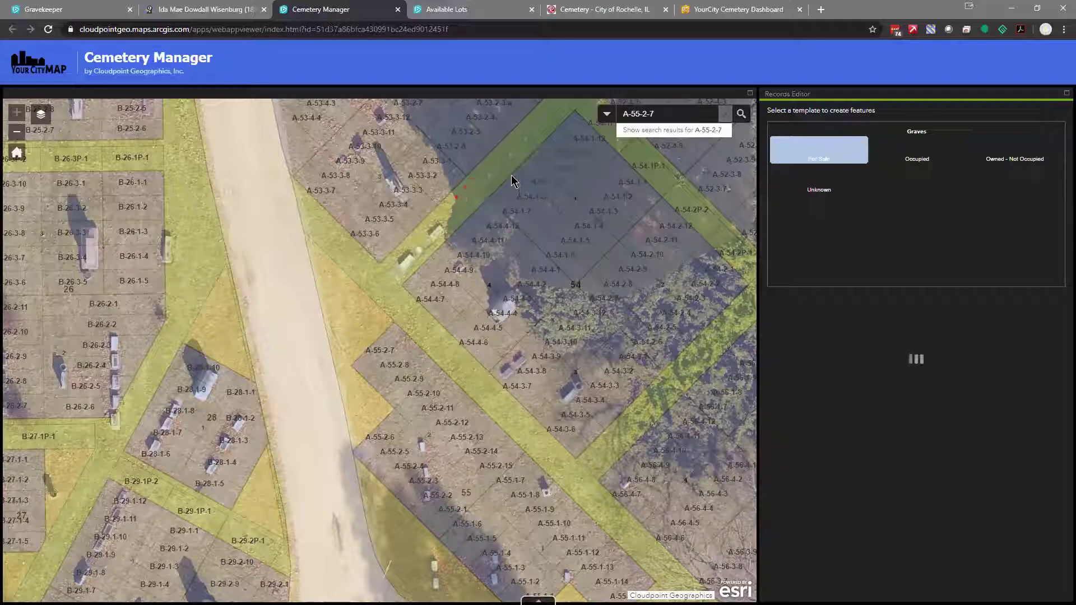
{"action": "left_click", "coordinate": [860, 178]}
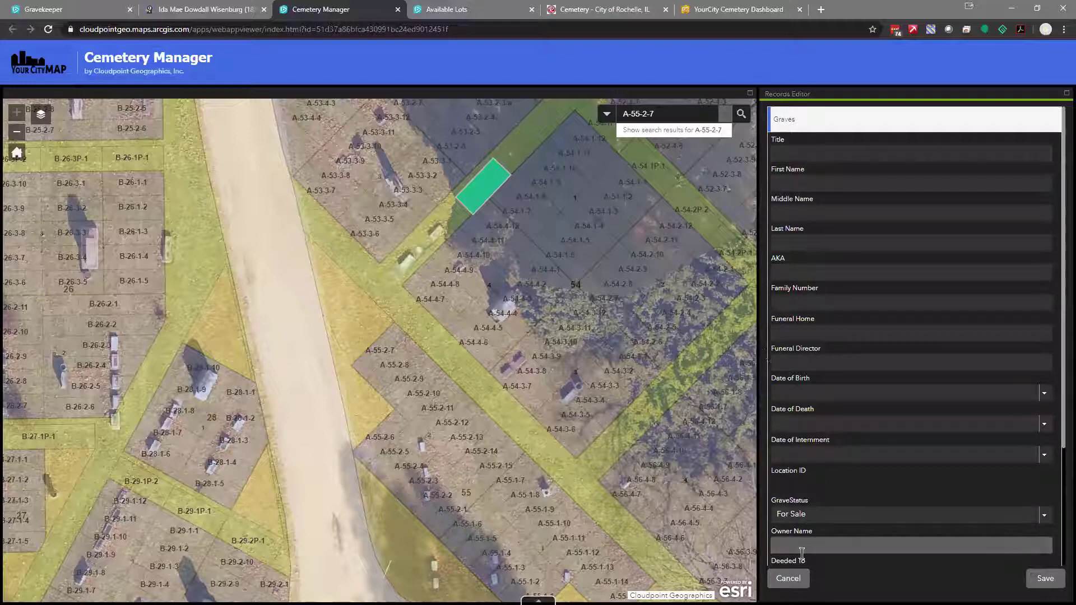
{"action": "left_click", "coordinate": [789, 579]}
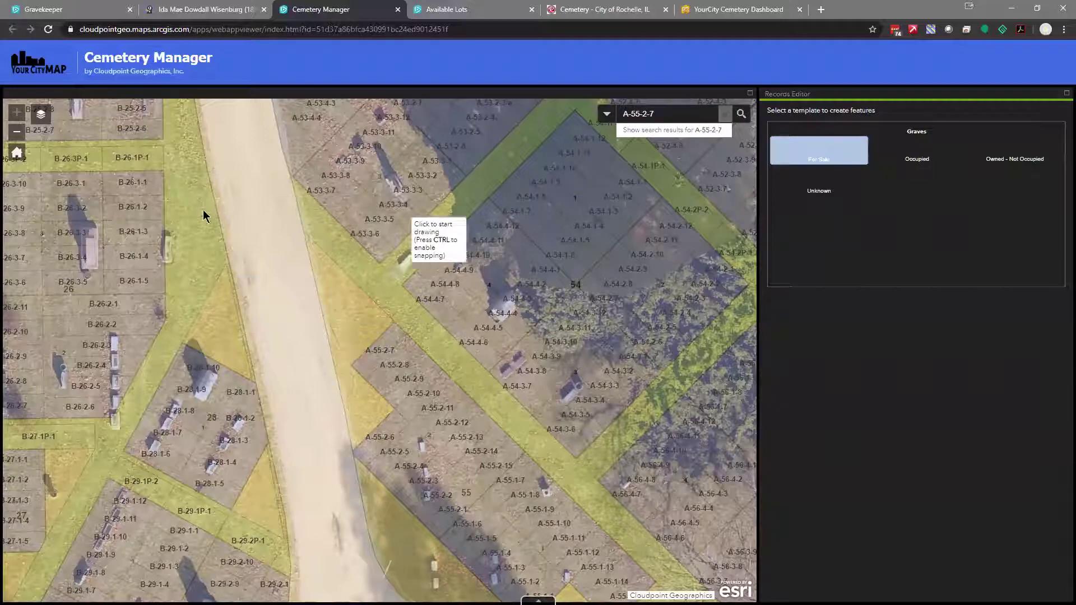
{"action": "scroll", "coordinate": [444, 290], "scroll_direction": "down", "scroll_amount": 3}
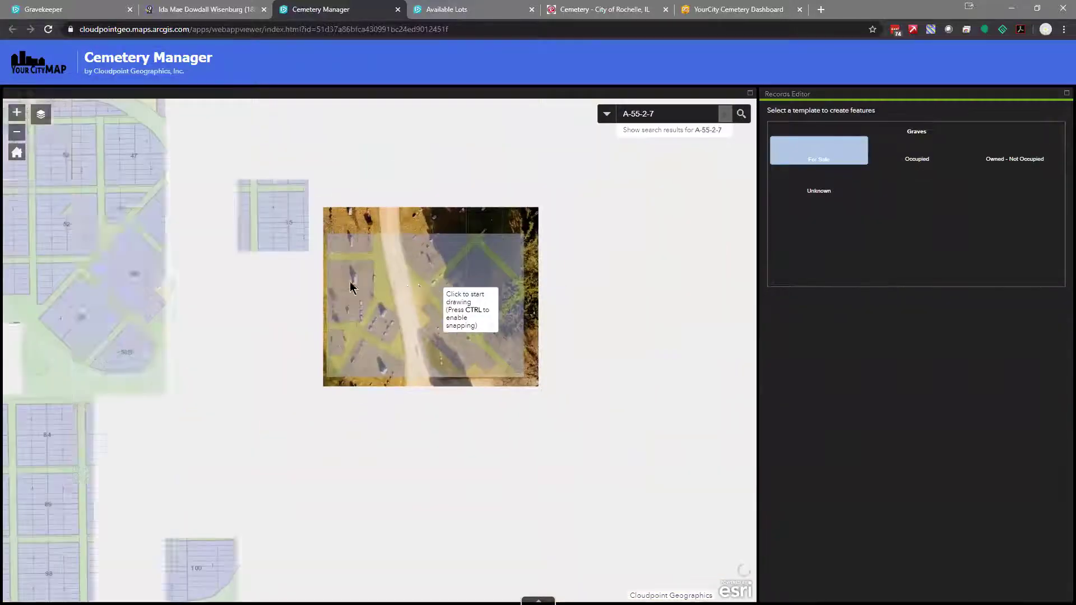
{"action": "scroll", "coordinate": [439, 354], "scroll_direction": "down", "scroll_amount": 3}
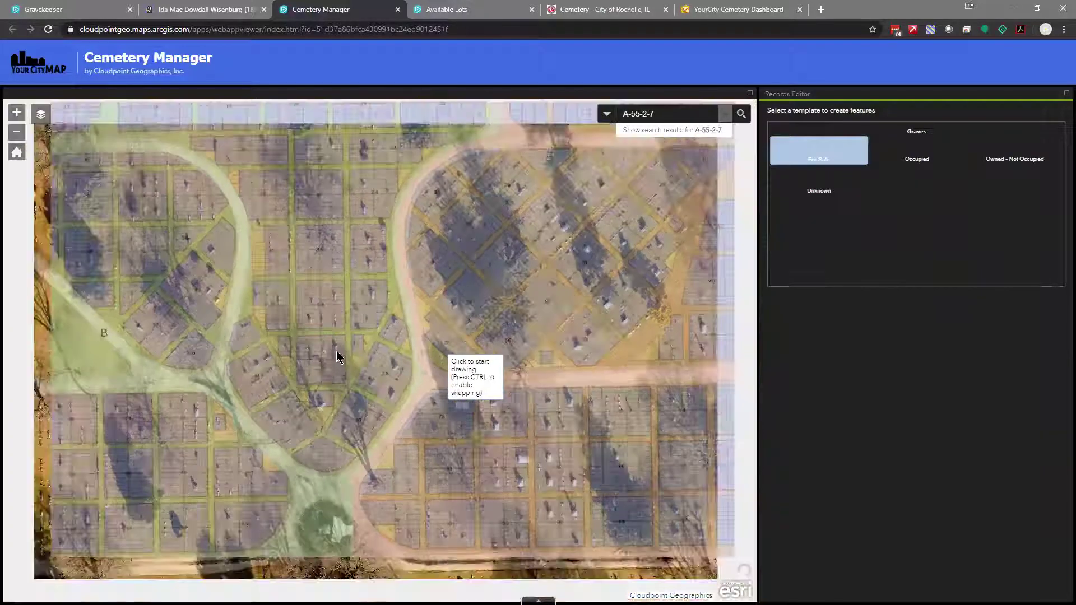
Turn on the Utility Points and Utility Lines layers in the Layer List
{"action": "scroll", "coordinate": [404, 392], "scroll_direction": "up", "scroll_amount": 2}
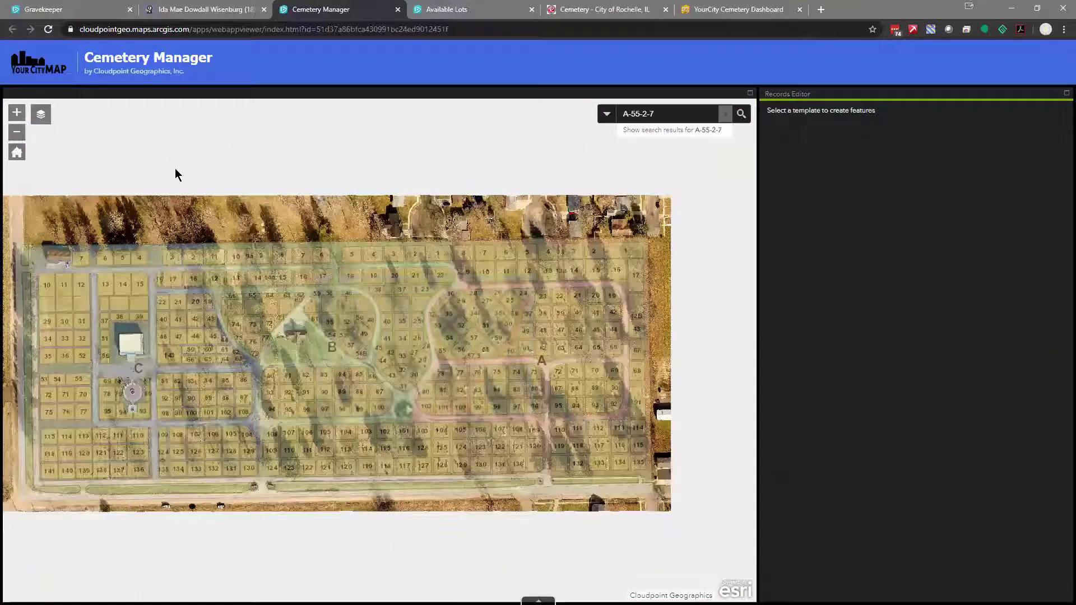
{"action": "left_click", "coordinate": [38, 117]}
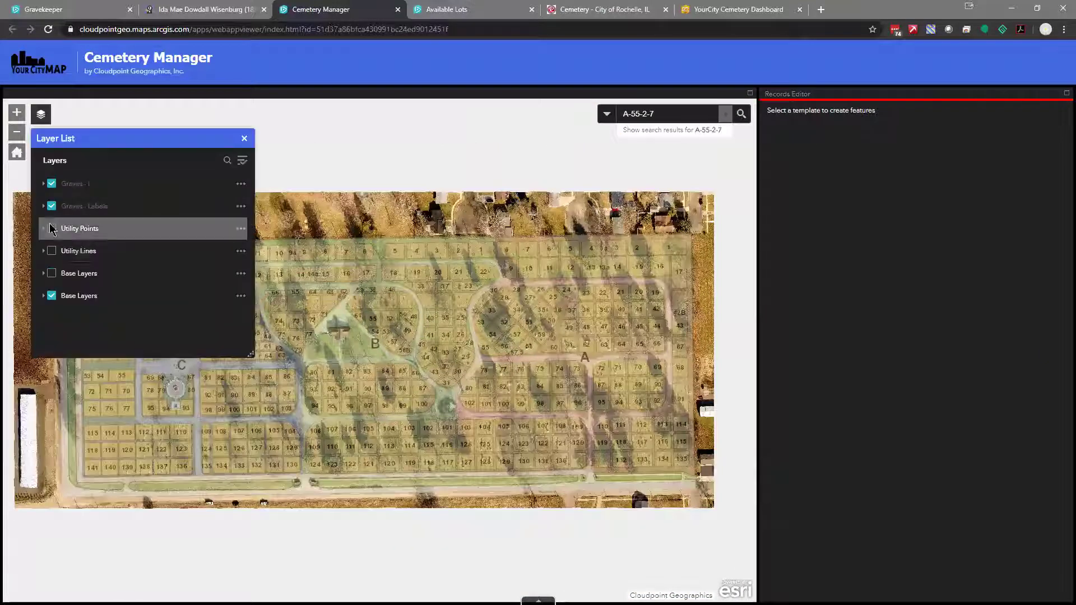
{"action": "left_click", "coordinate": [53, 234]}
{"action": "left_click", "coordinate": [52, 229]}
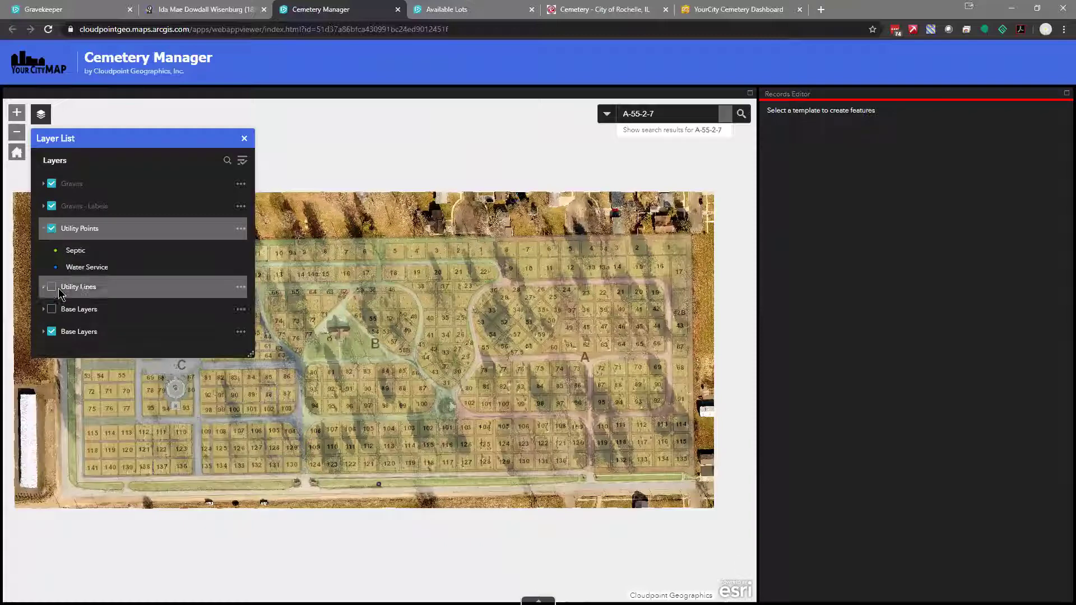
{"action": "left_click", "coordinate": [50, 288]}
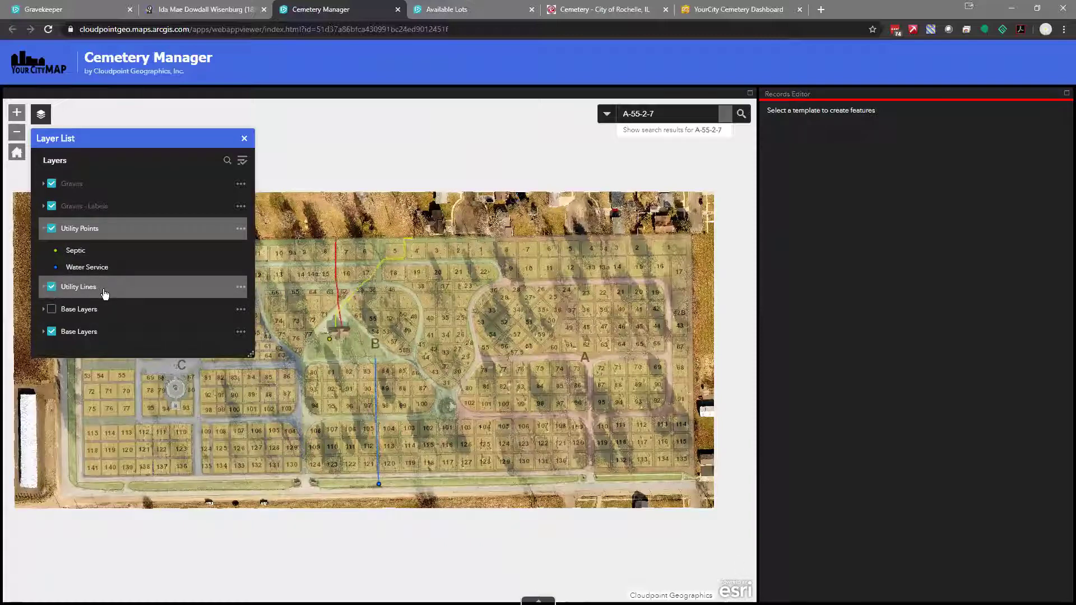
{"action": "left_click", "coordinate": [244, 138]}
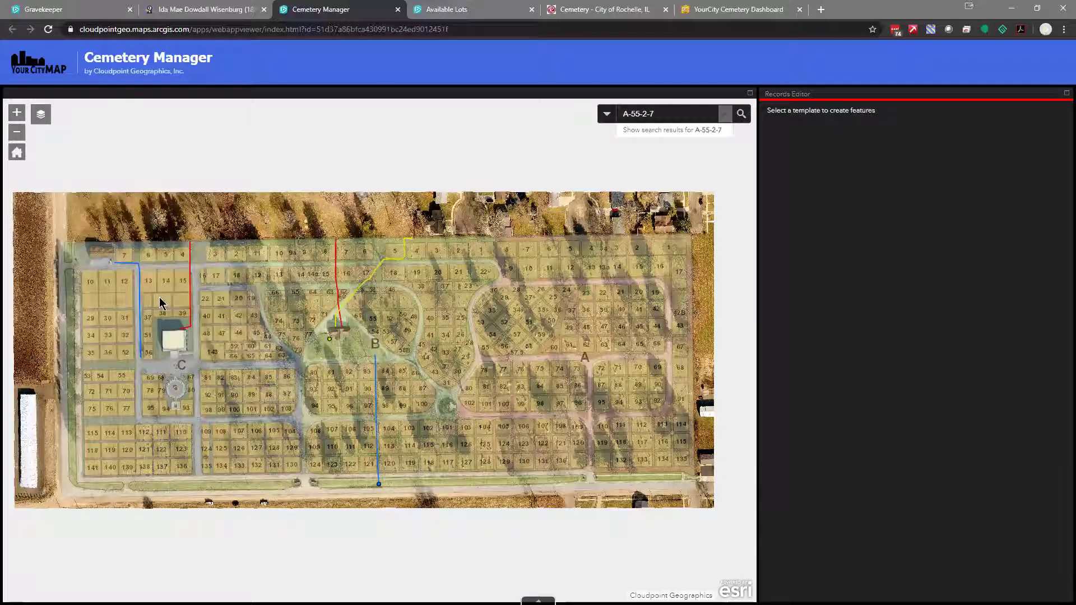
Inspect the red electric and blue water lines, pan around, then switch to Available Lots
{"action": "scroll", "coordinate": [160, 302], "scroll_direction": "up", "scroll_amount": 1}
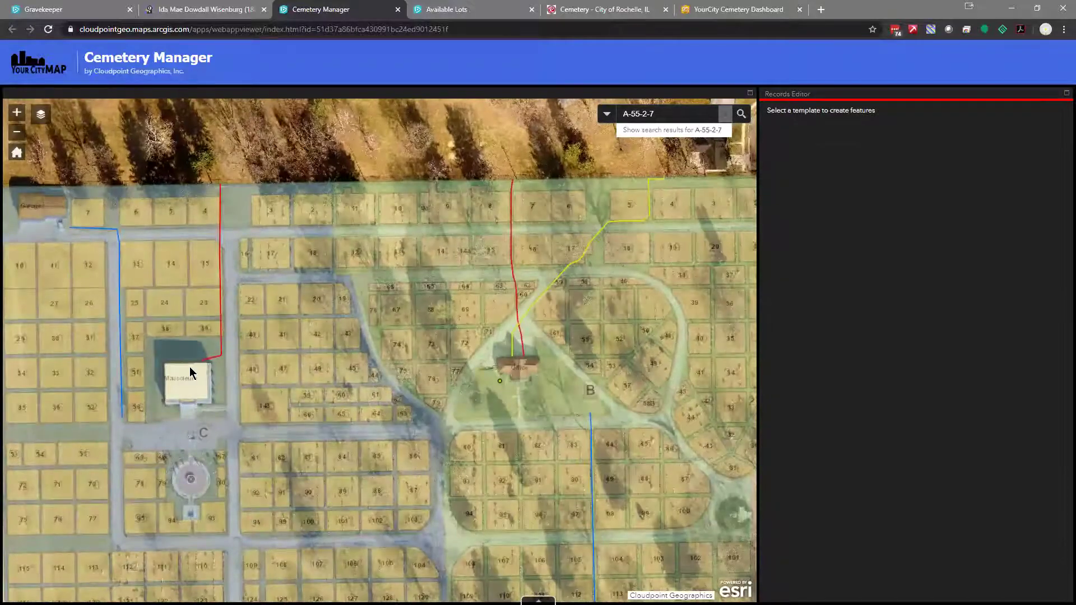
{"action": "left_click", "coordinate": [223, 328]}
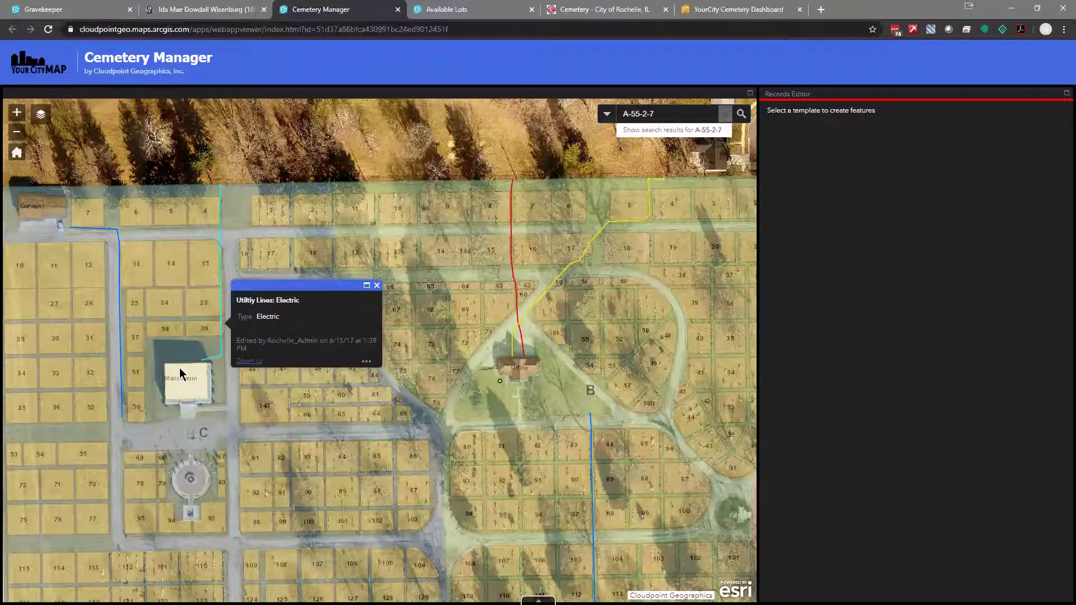
{"action": "left_click", "coordinate": [121, 369]}
{"action": "left_click_drag", "start_coordinate": [461, 373], "coordinate": [426, 347]}
{"action": "left_click_drag", "start_coordinate": [494, 347], "coordinate": [447, 336]}
{"action": "scroll", "coordinate": [472, 335], "scroll_direction": "down", "scroll_amount": 1}
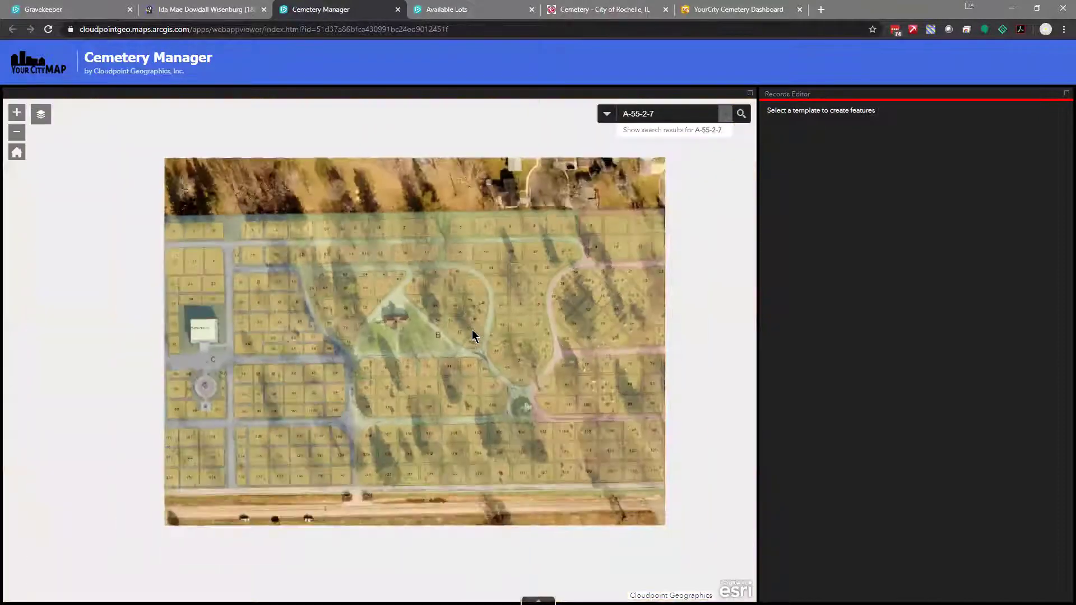
{"action": "scroll", "coordinate": [455, 260], "scroll_direction": "up", "scroll_amount": 2}
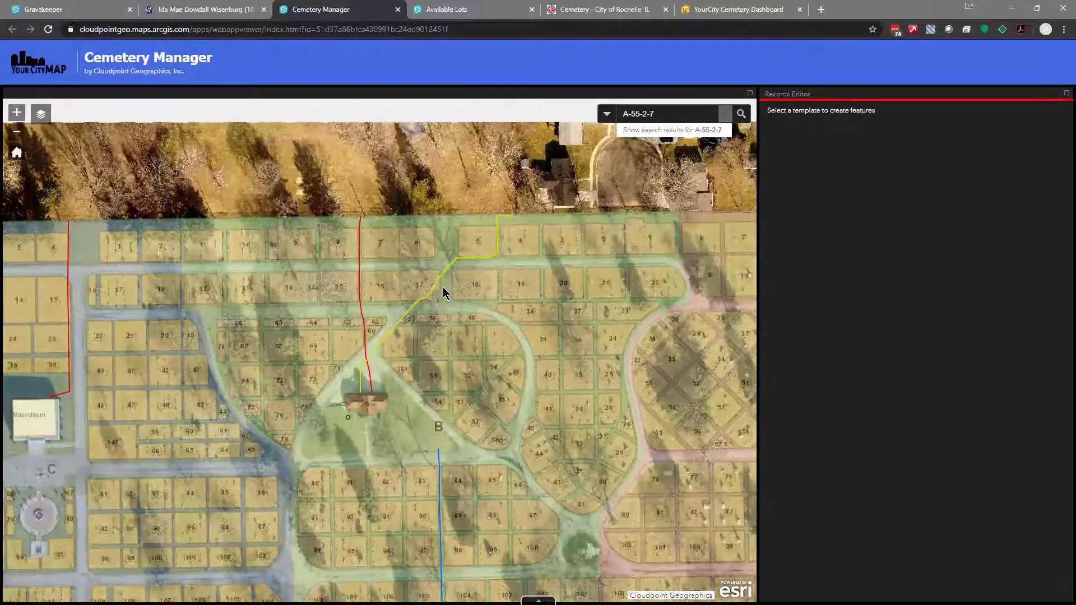
{"action": "scroll", "coordinate": [439, 283], "scroll_direction": "up", "scroll_amount": 3}
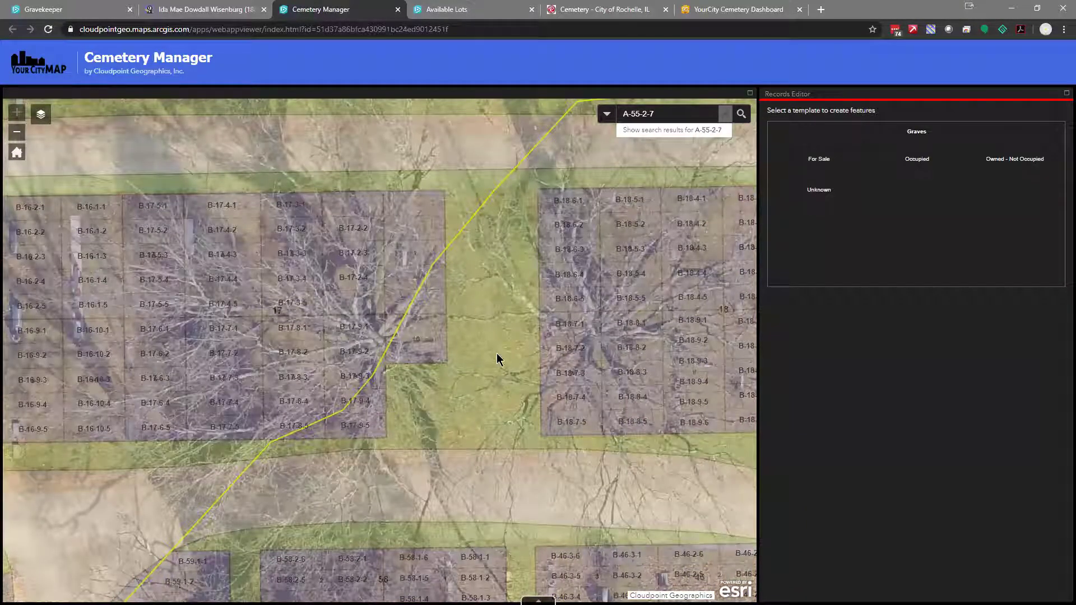
{"action": "scroll", "coordinate": [485, 349], "scroll_direction": "down", "scroll_amount": 1}
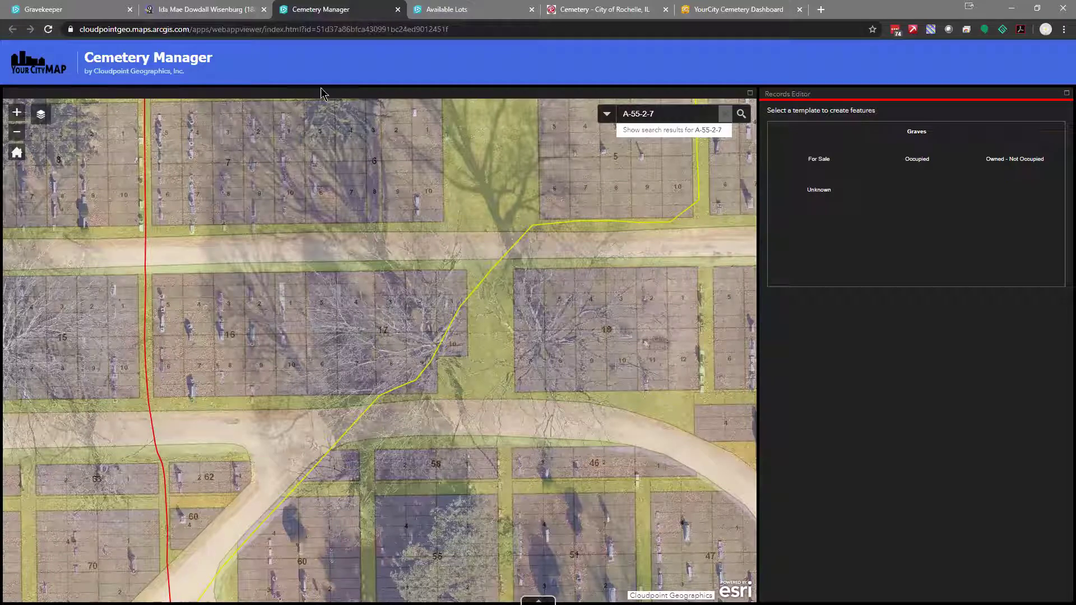
{"action": "left_click", "coordinate": [463, 14]}
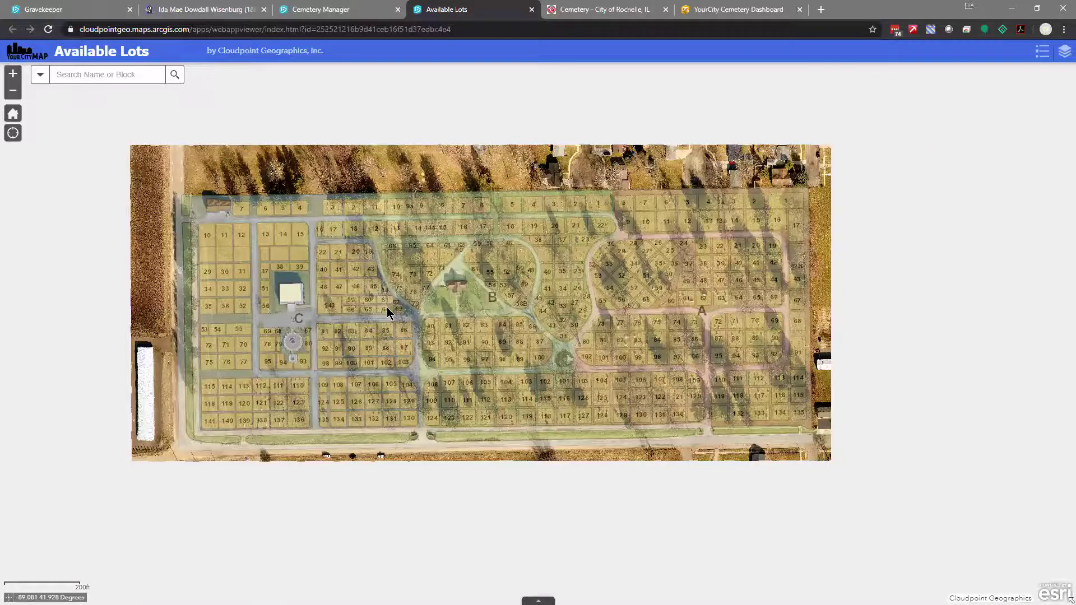
Zoom into section B and pan across its blocks to show the green available plots
{"action": "scroll", "coordinate": [496, 255], "scroll_direction": "up", "scroll_amount": 1}
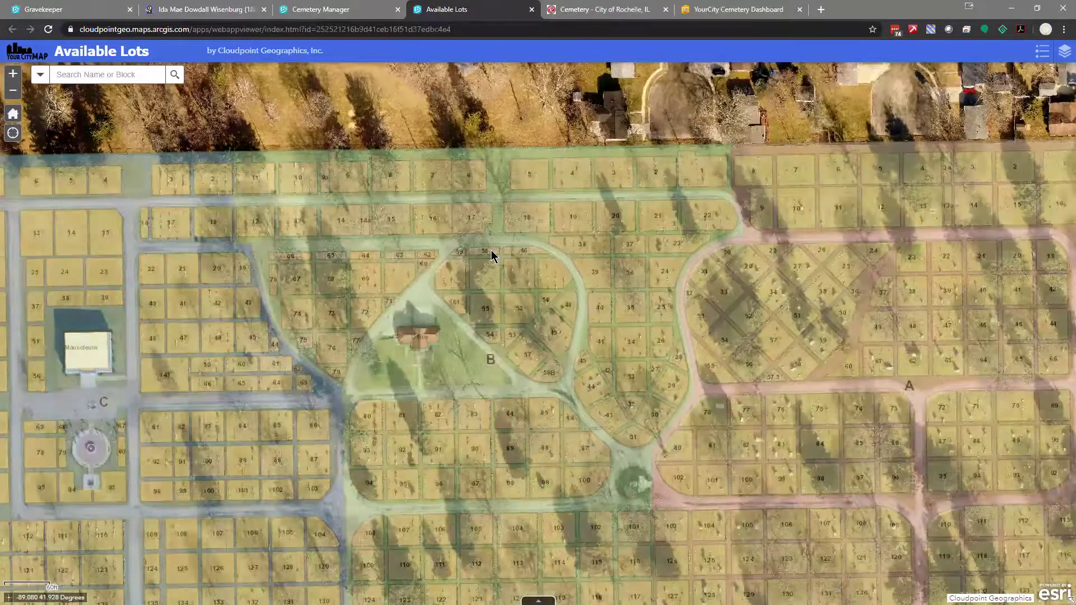
{"action": "scroll", "coordinate": [491, 253], "scroll_direction": "up", "scroll_amount": 1}
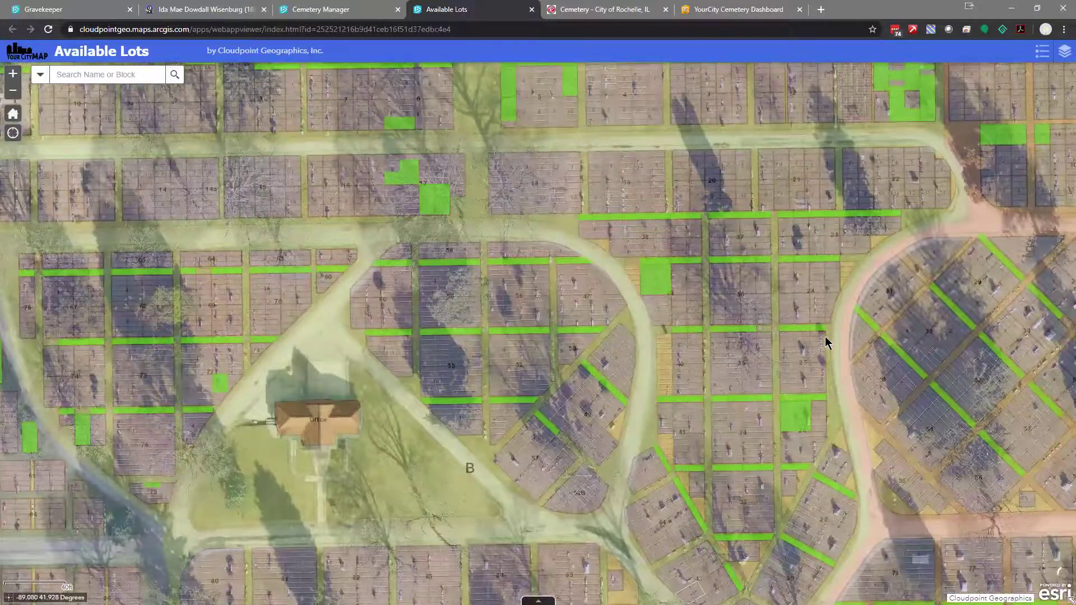
{"action": "key", "text": "Right"}
{"action": "key", "text": "Right"}
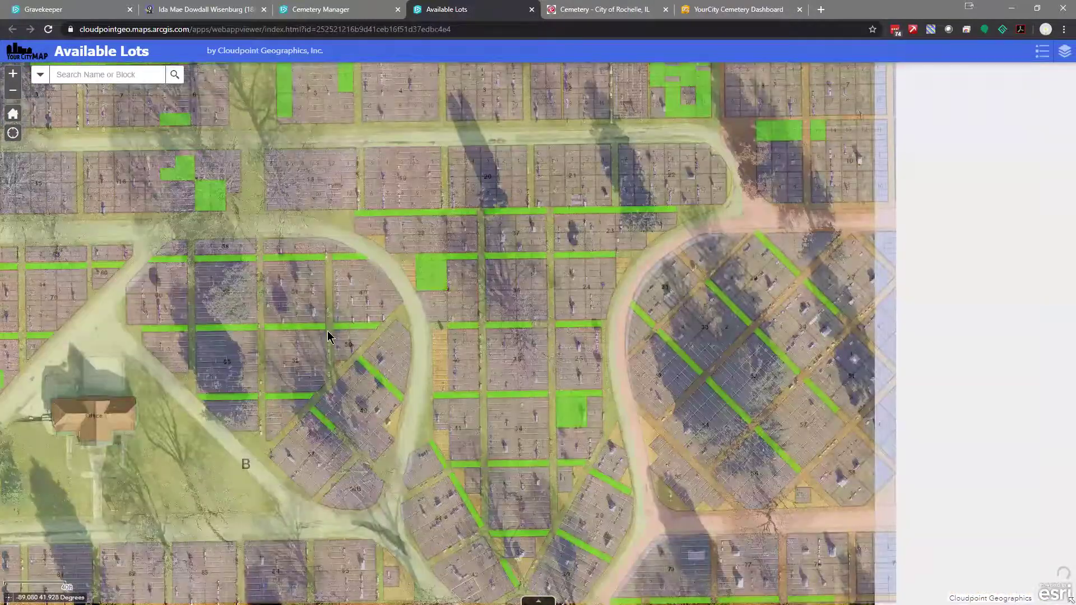
{"action": "key", "text": "Up"}
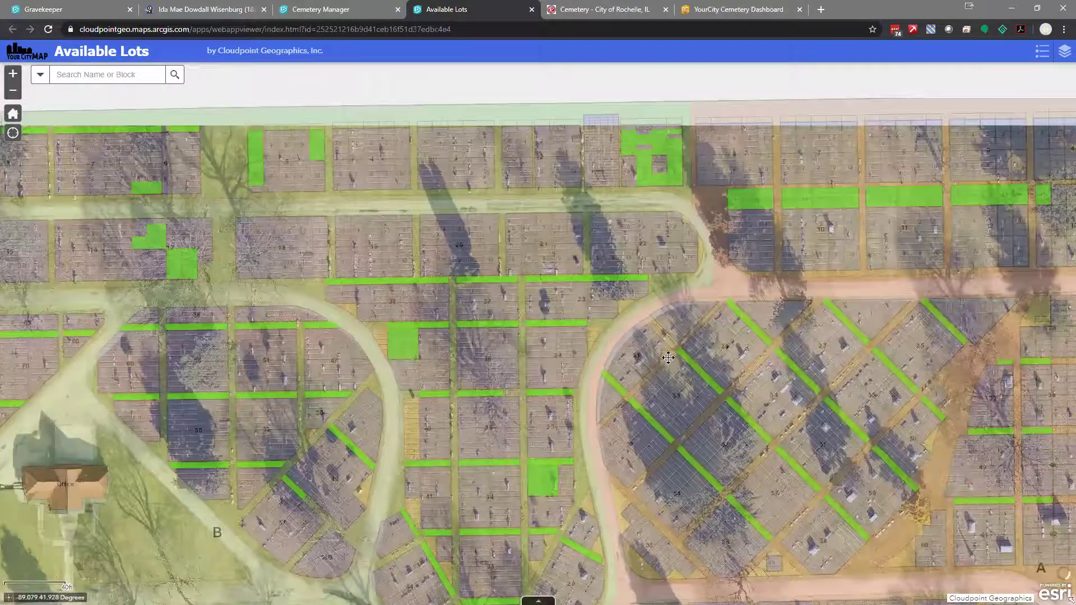
{"action": "key", "text": "Right"}
{"action": "key", "text": "Right"}
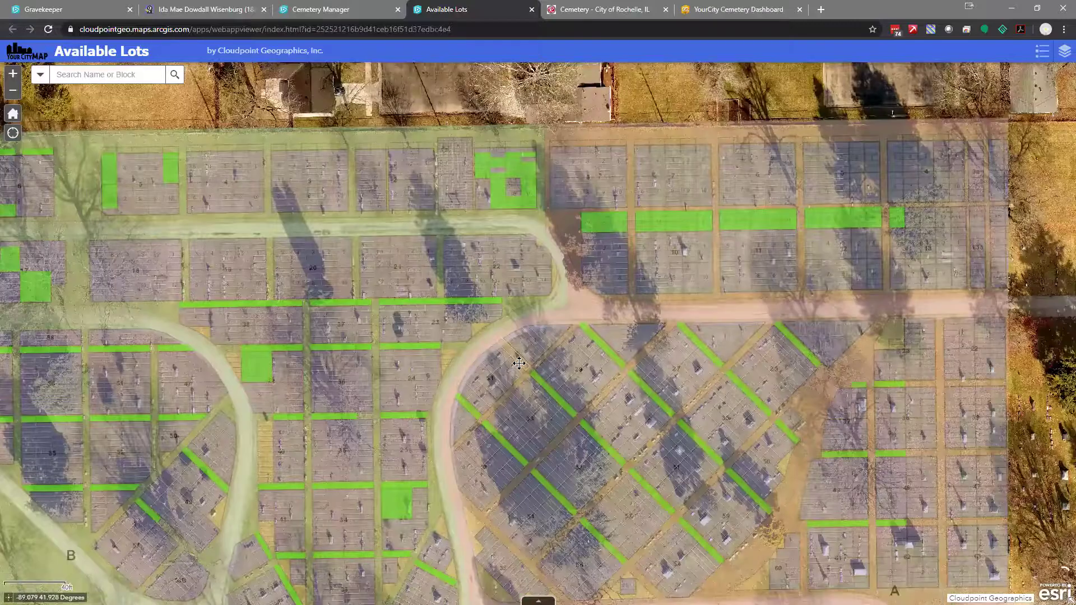
{"action": "key", "text": "Left"}
{"action": "key", "text": "Left"}
{"action": "key", "text": "Down"}
{"action": "key", "text": "Left"}
{"action": "key", "text": "Left"}
{"action": "key", "text": "Left"}
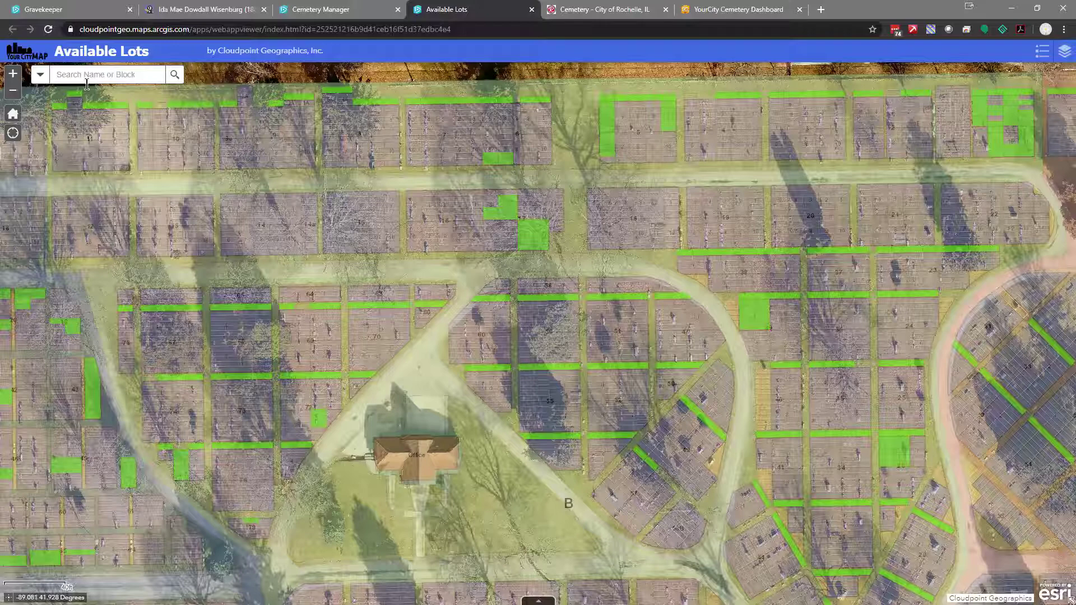
Search an owner's name in Search Name or Block and review the owner details
{"action": "type", "text": "Smith"}
{"action": "left_click", "coordinate": [73, 122]}
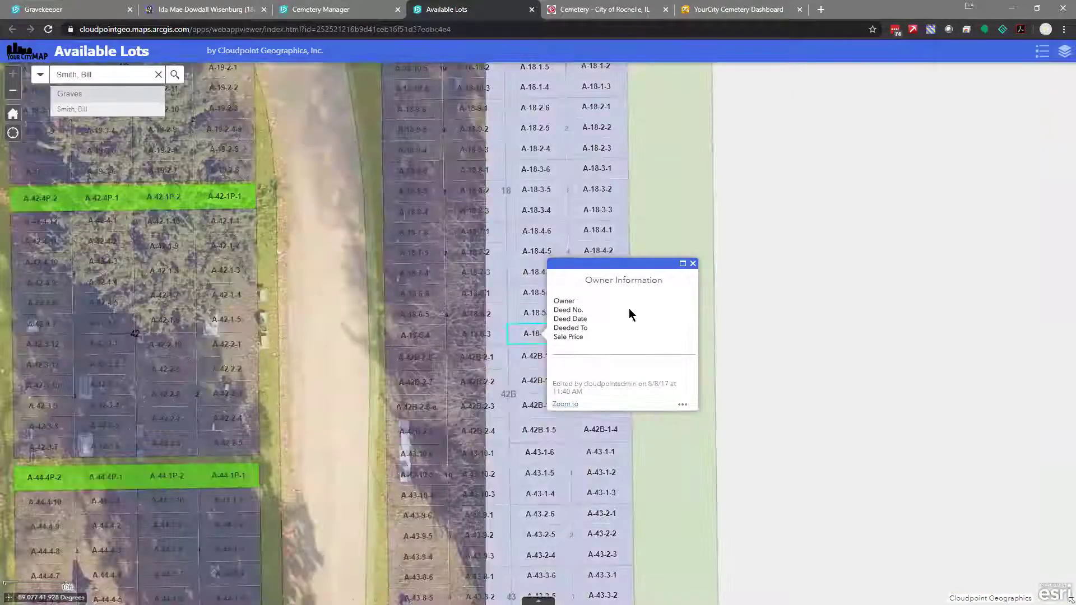
{"action": "left_click", "coordinate": [693, 264]}
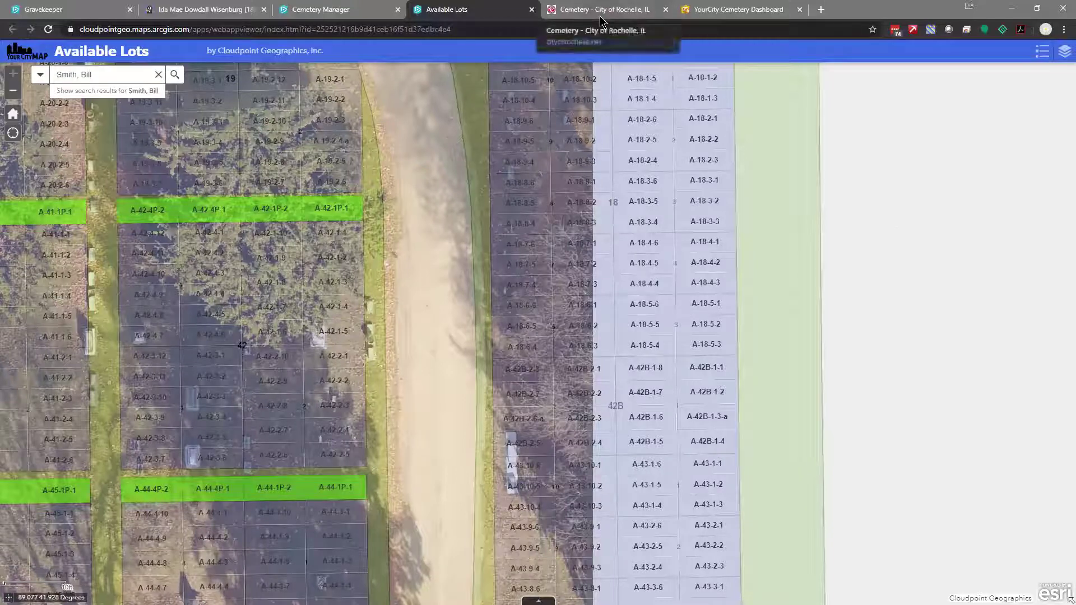
Zoom out and pan across the cemetery, then switch to the City of Rochelle cemetery page
{"action": "scroll", "coordinate": [401, 352], "scroll_direction": "down", "scroll_amount": 1}
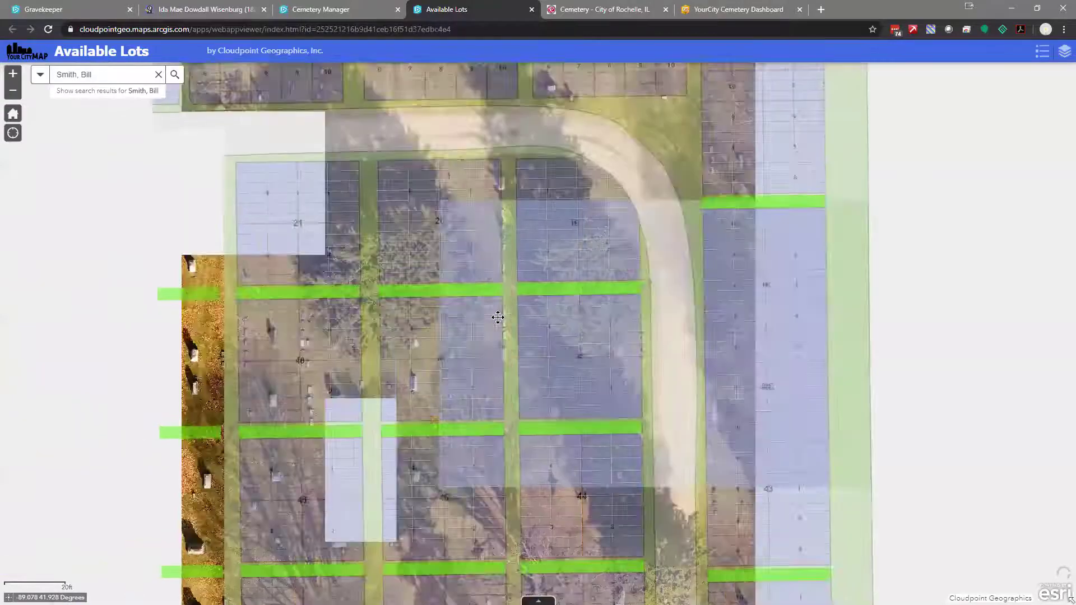
{"action": "scroll", "coordinate": [432, 312], "scroll_direction": "down", "scroll_amount": 1}
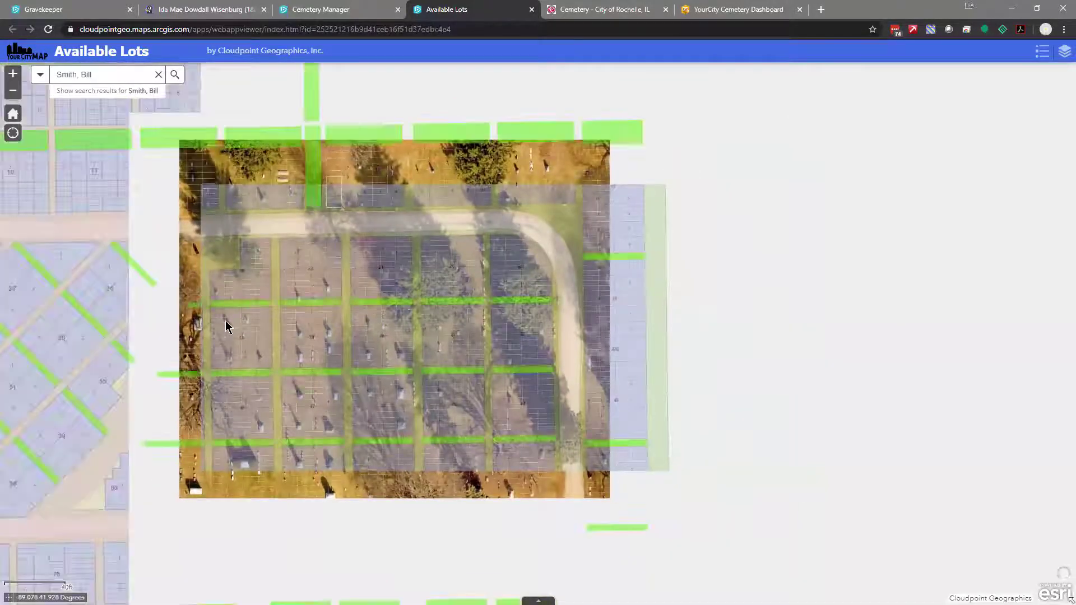
{"action": "left_click_drag", "start_coordinate": [226, 327], "coordinate": [514, 336]}
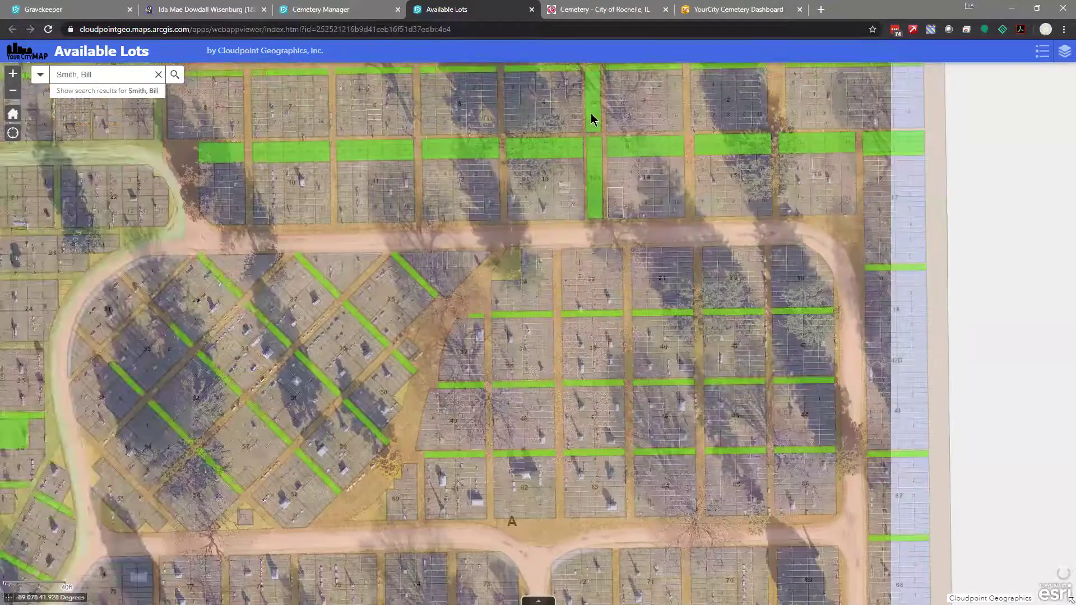
{"action": "left_click", "coordinate": [585, 10]}
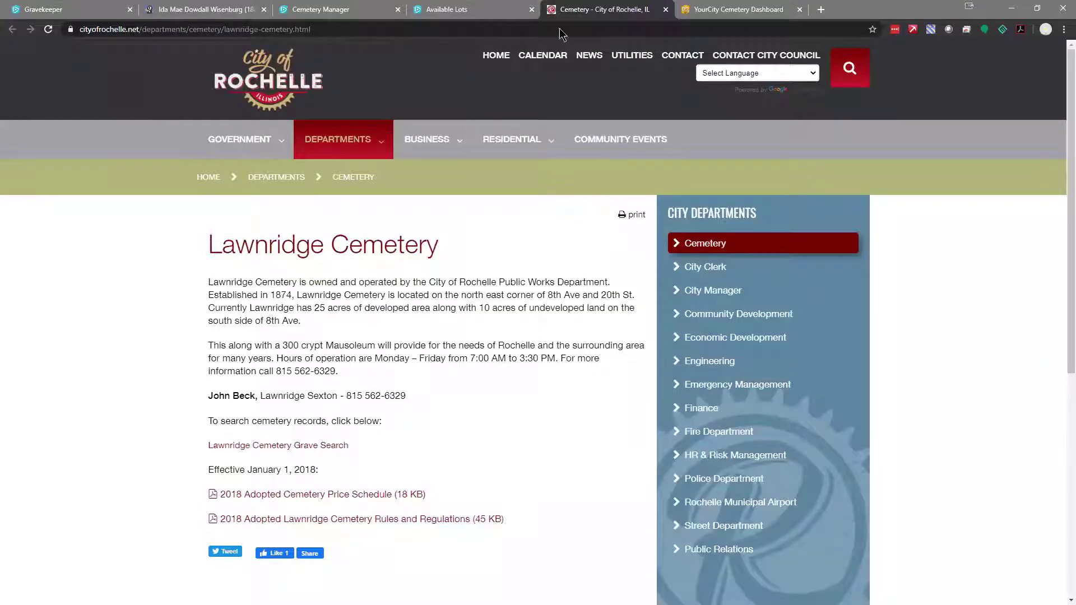
Open the Lawnridge Cemetery Grave Search map from the cemetery page
{"action": "left_click", "coordinate": [294, 447]}
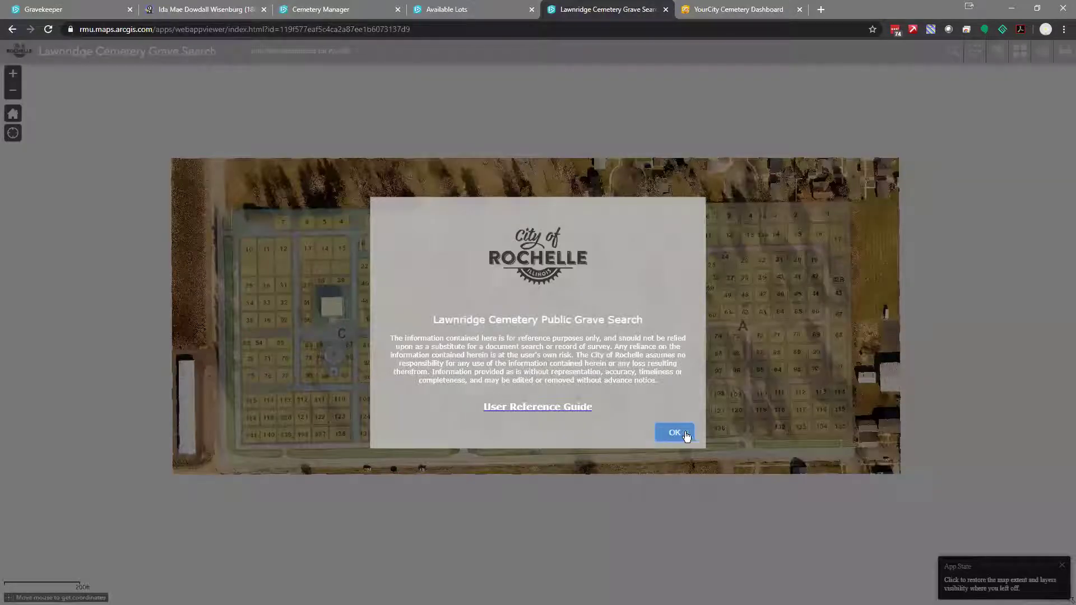
Accept the disclaimer, zoom in, and select a name suggestion to locate occupied grave A-91-6-1
{"action": "left_click", "coordinate": [679, 435]}
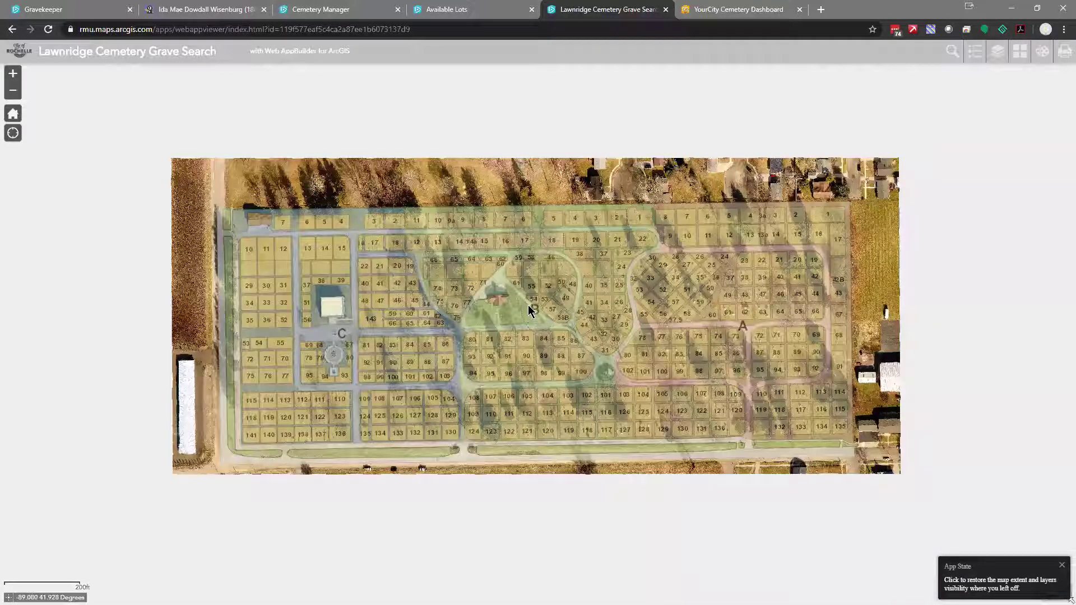
{"action": "scroll", "coordinate": [560, 330], "scroll_direction": "up", "scroll_amount": 1}
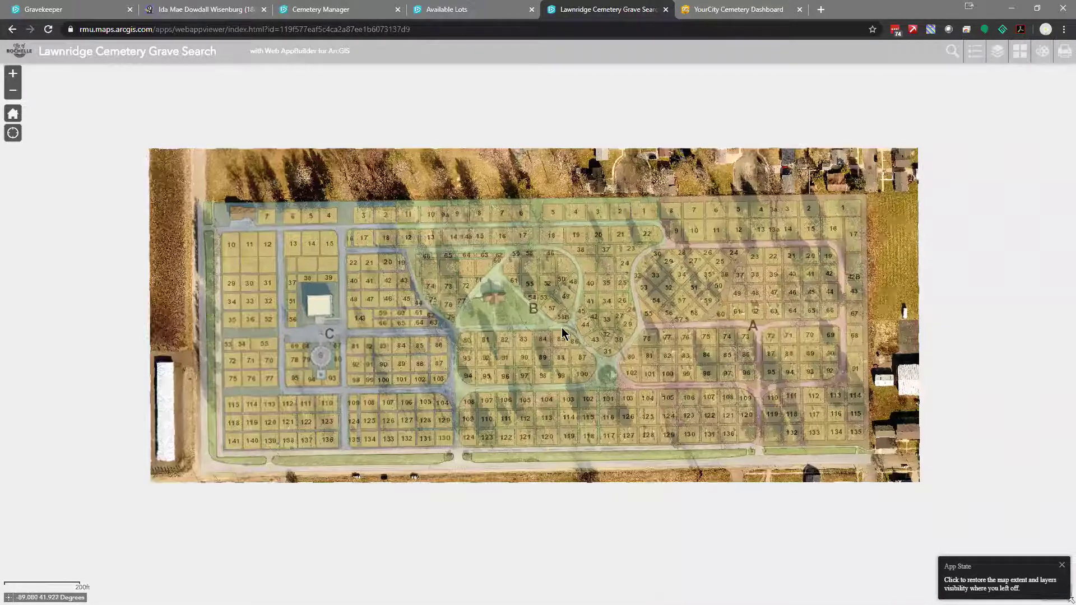
{"action": "scroll", "coordinate": [563, 332], "scroll_direction": "up", "scroll_amount": 1}
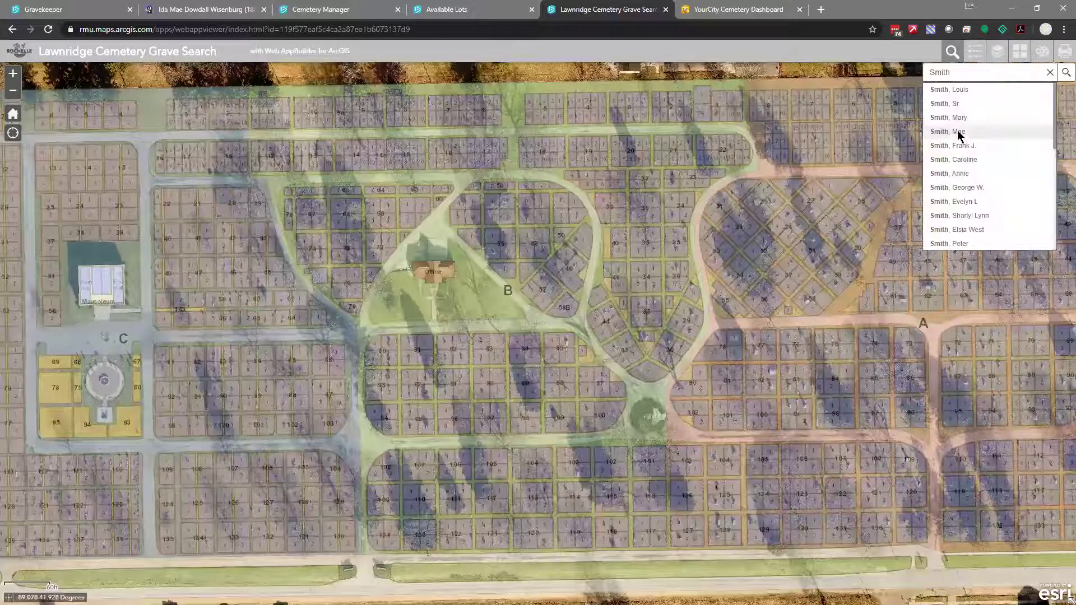
{"action": "left_click", "coordinate": [958, 136]}
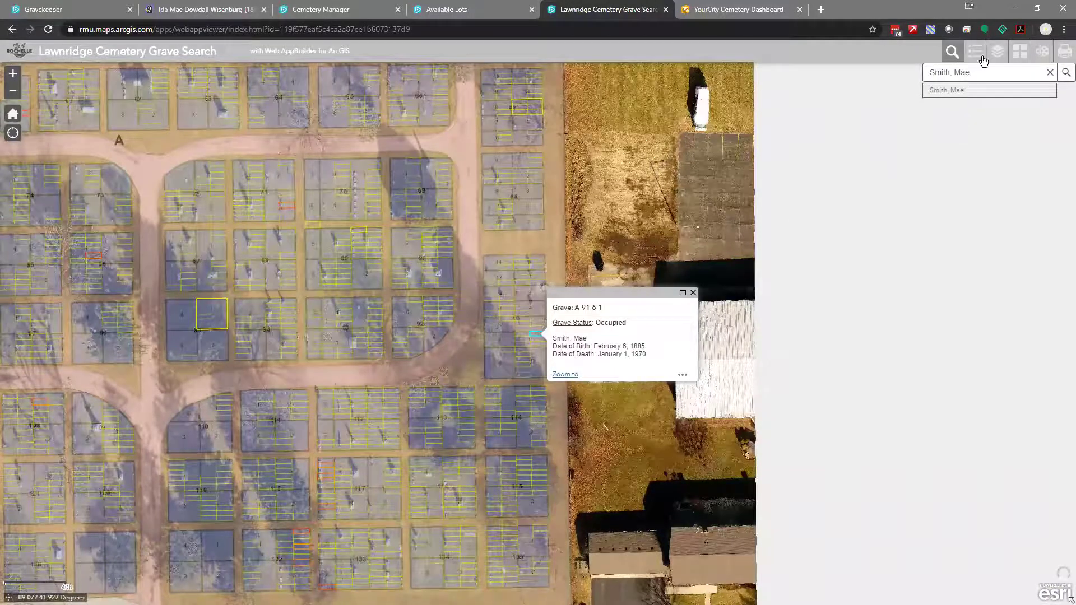
Set the Draw widget to Point mode with a yellow flag symbol
{"action": "left_click", "coordinate": [1045, 56]}
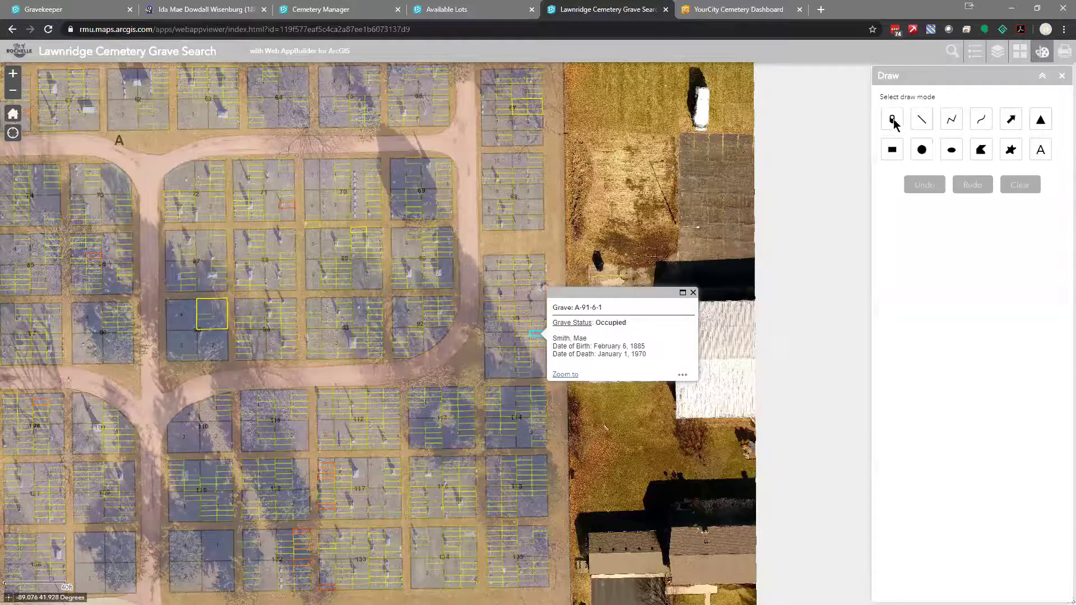
{"action": "left_click", "coordinate": [892, 119]}
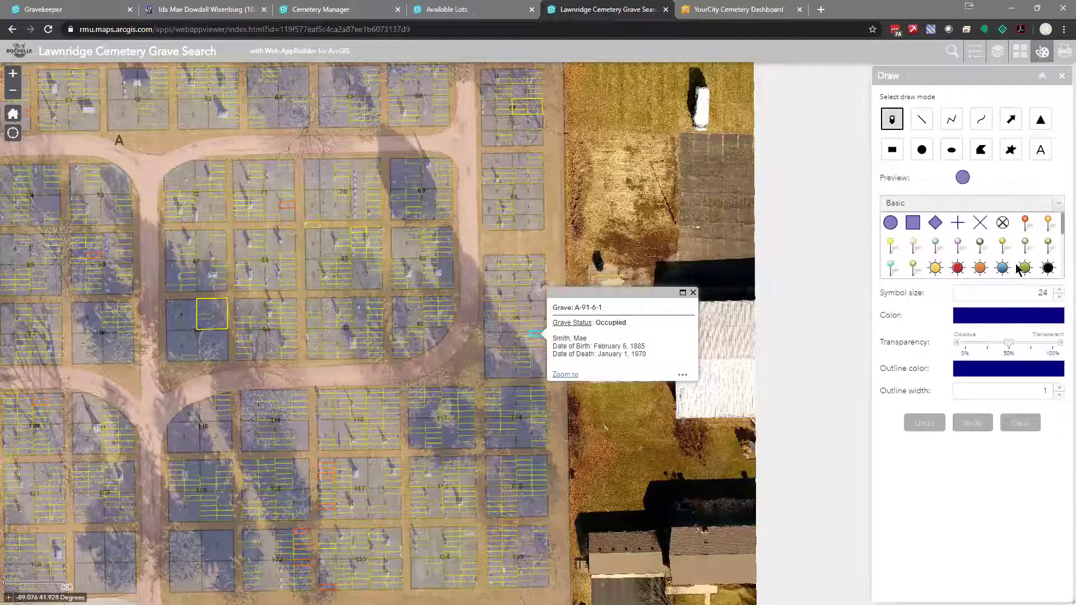
{"action": "scroll", "coordinate": [917, 268], "scroll_direction": "down", "scroll_amount": 3}
{"action": "left_click", "coordinate": [934, 265]}
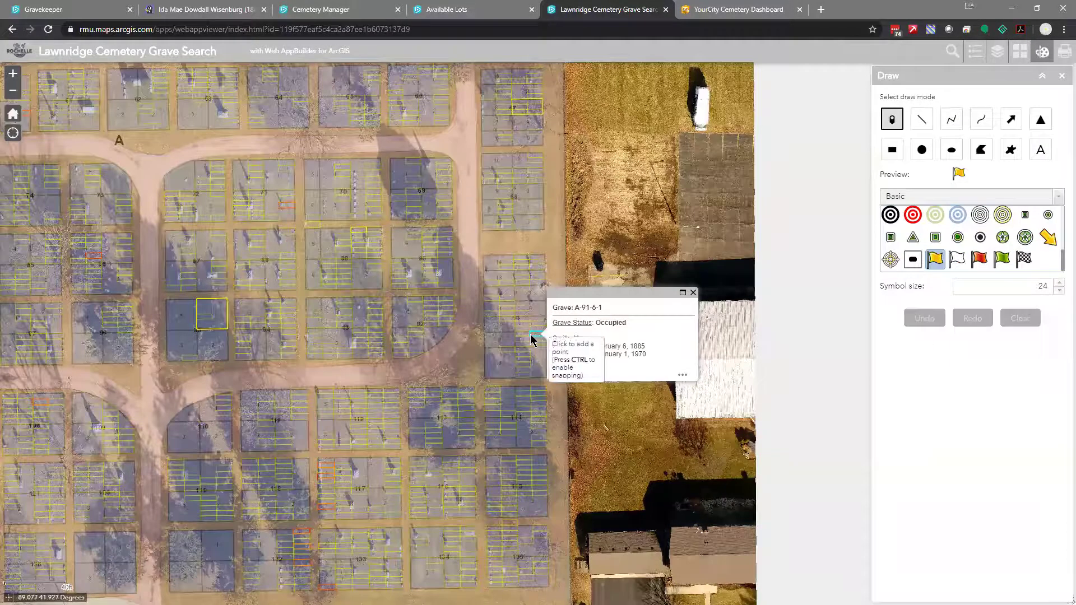
{"action": "scroll", "coordinate": [572, 342], "scroll_direction": "up", "scroll_amount": 1}
{"action": "scroll", "coordinate": [548, 339], "scroll_direction": "up", "scroll_amount": 1}
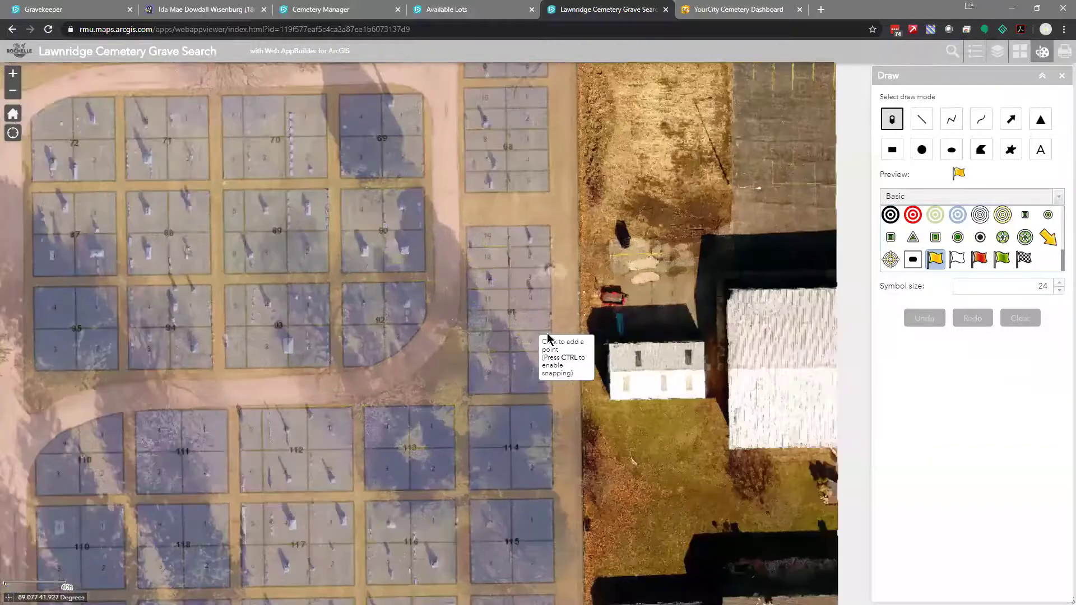
{"action": "scroll", "coordinate": [548, 338], "scroll_direction": "up", "scroll_amount": 3}
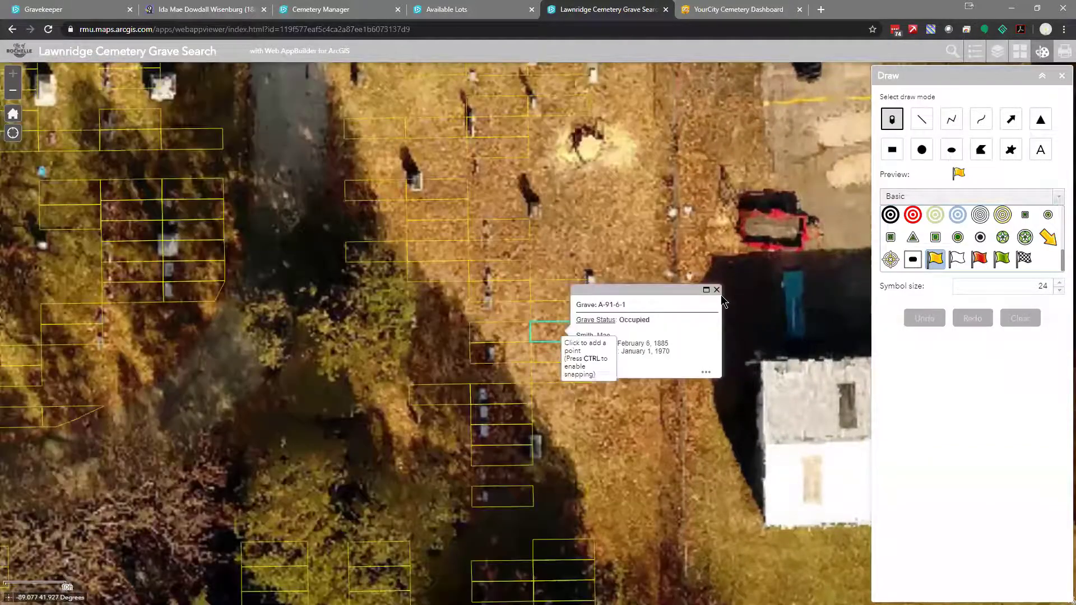
Open Search and edit the previous name to look up another burial
{"action": "left_click", "coordinate": [951, 53]}
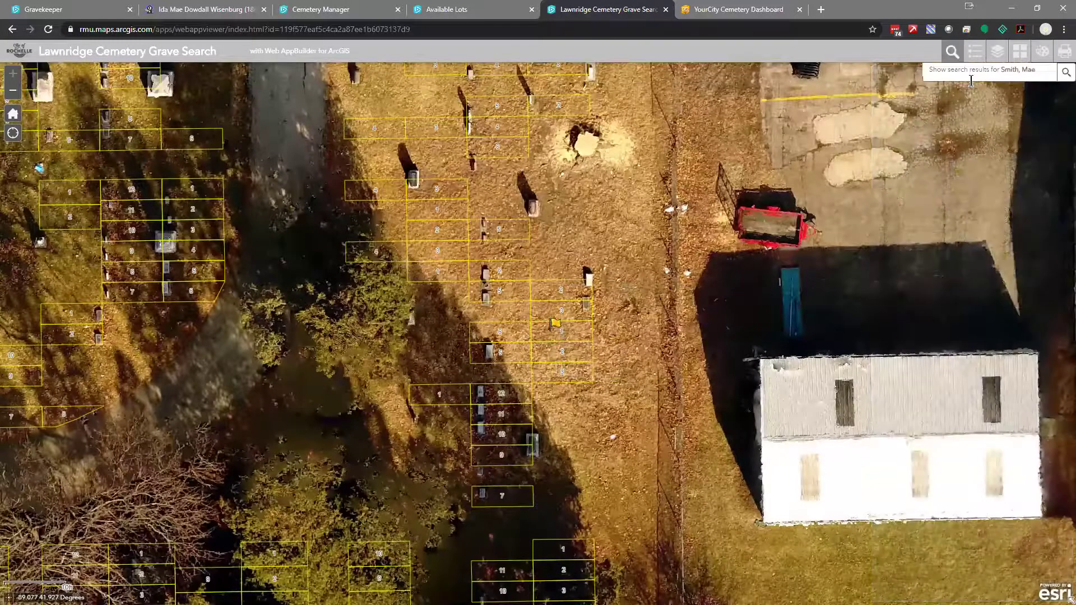
{"action": "left_click", "coordinate": [971, 82]}
{"action": "key", "text": "BackSpace"}
{"action": "key", "text": "BackSpace"}
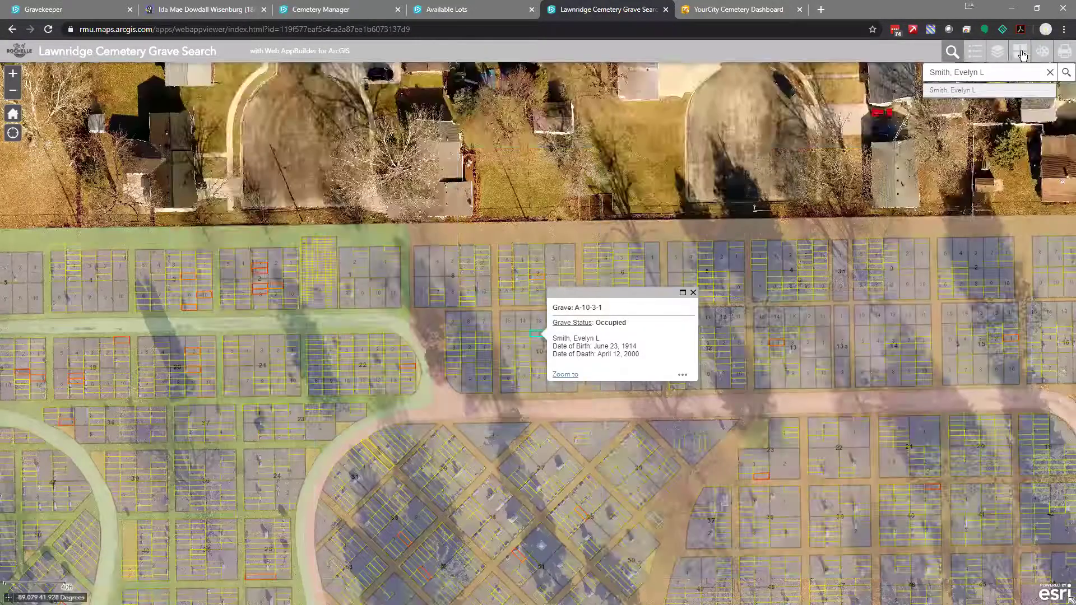
Drop a yellow flag point on the found grave's spot on the map
{"action": "left_click", "coordinate": [1041, 51]}
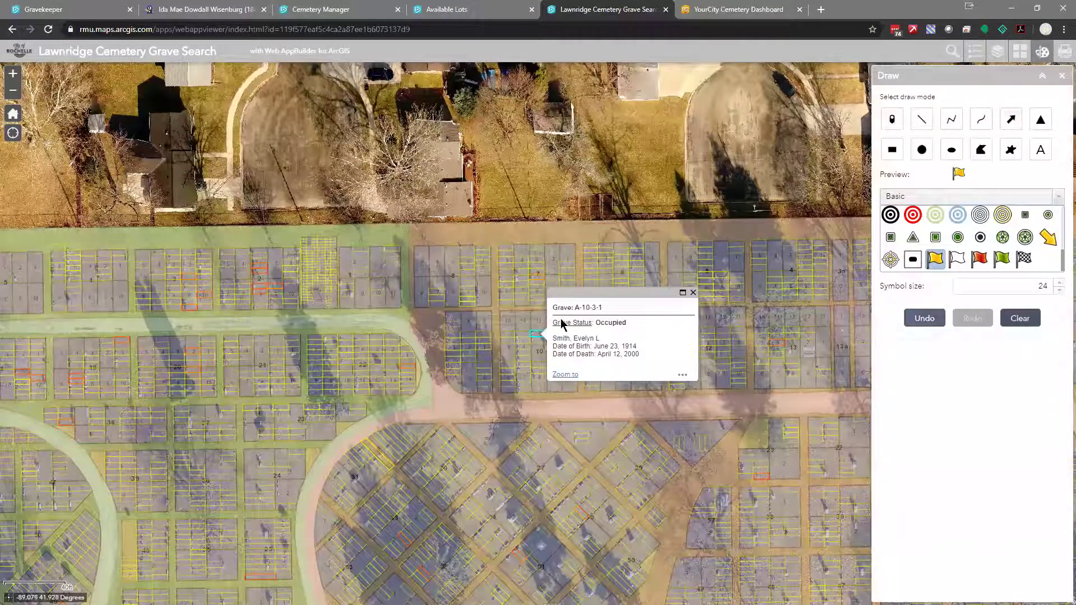
{"action": "left_click", "coordinate": [540, 338]}
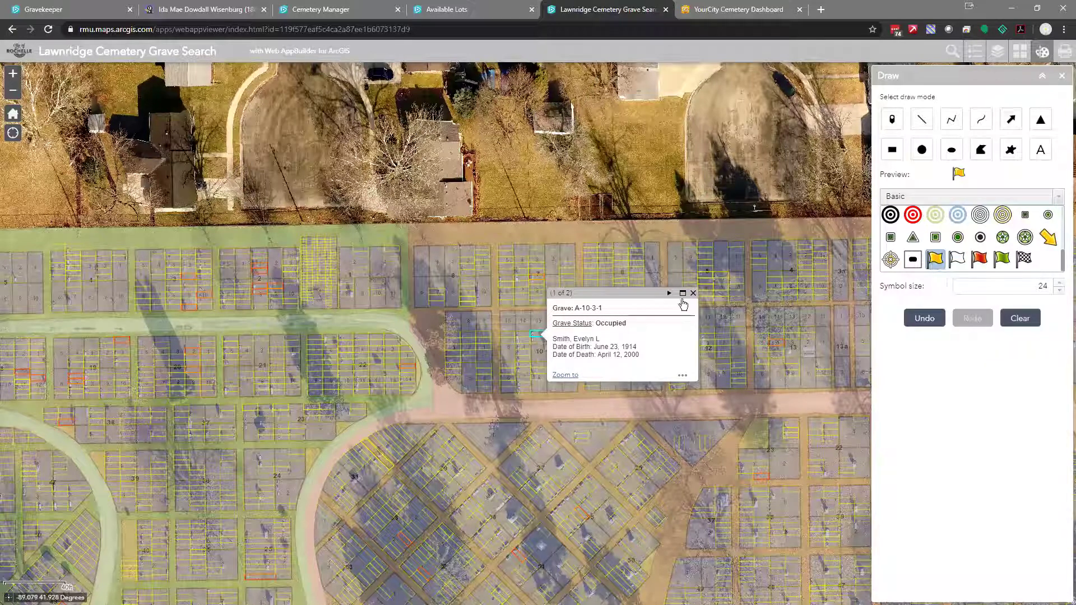
{"action": "left_click", "coordinate": [693, 294]}
{"action": "left_click", "coordinate": [891, 119]}
{"action": "left_click", "coordinate": [555, 335]}
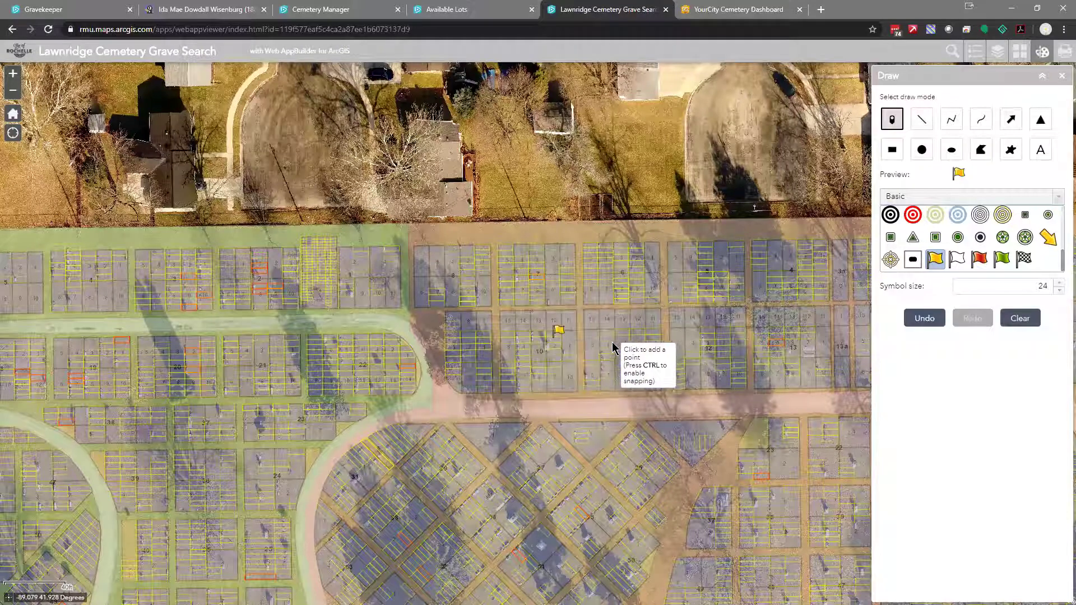
Zoom out and pan to show more cemetery rows, then open the Print panel
{"action": "scroll", "coordinate": [652, 321], "scroll_direction": "down", "scroll_amount": 1}
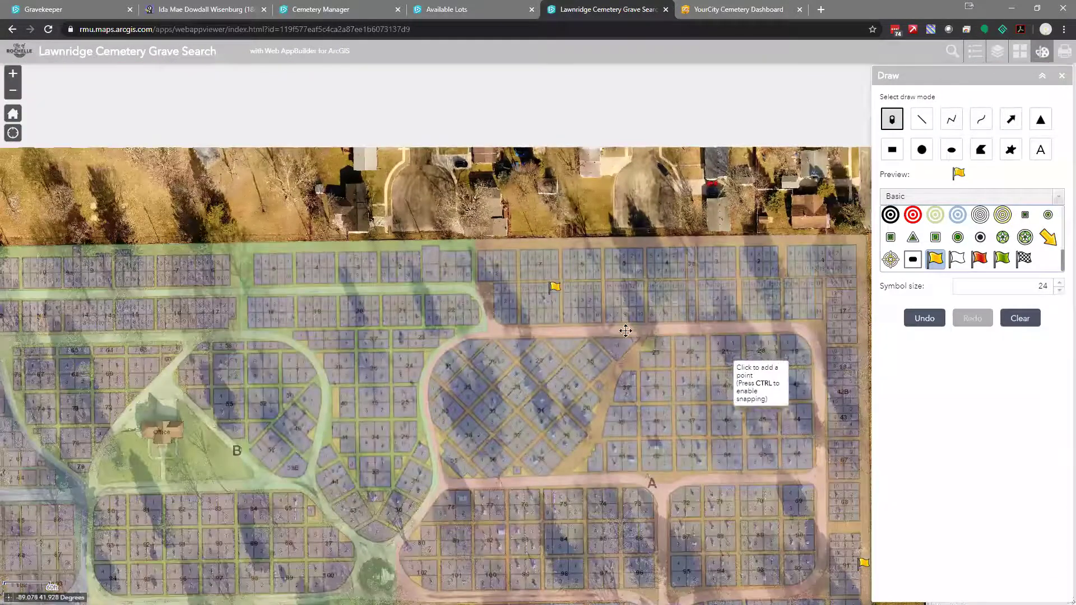
{"action": "left_click_drag", "start_coordinate": [616, 306], "coordinate": [510, 205]}
{"action": "left_click", "coordinate": [1064, 51]}
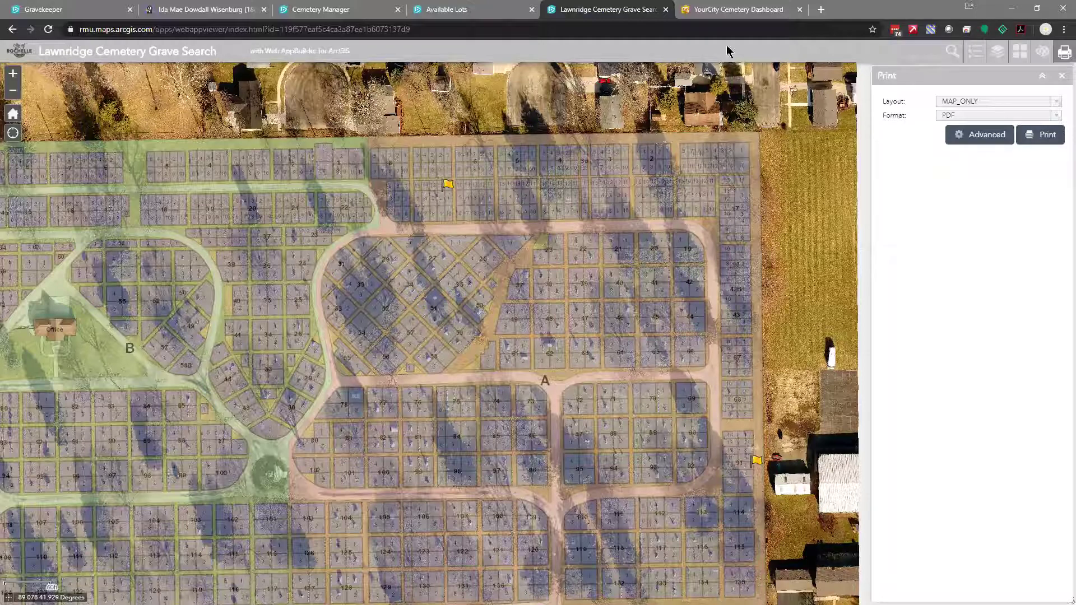
Switch to the YourCity Cemetery Dashboard showing total, available, occupied and owned grave counts
{"action": "left_click", "coordinate": [730, 10]}
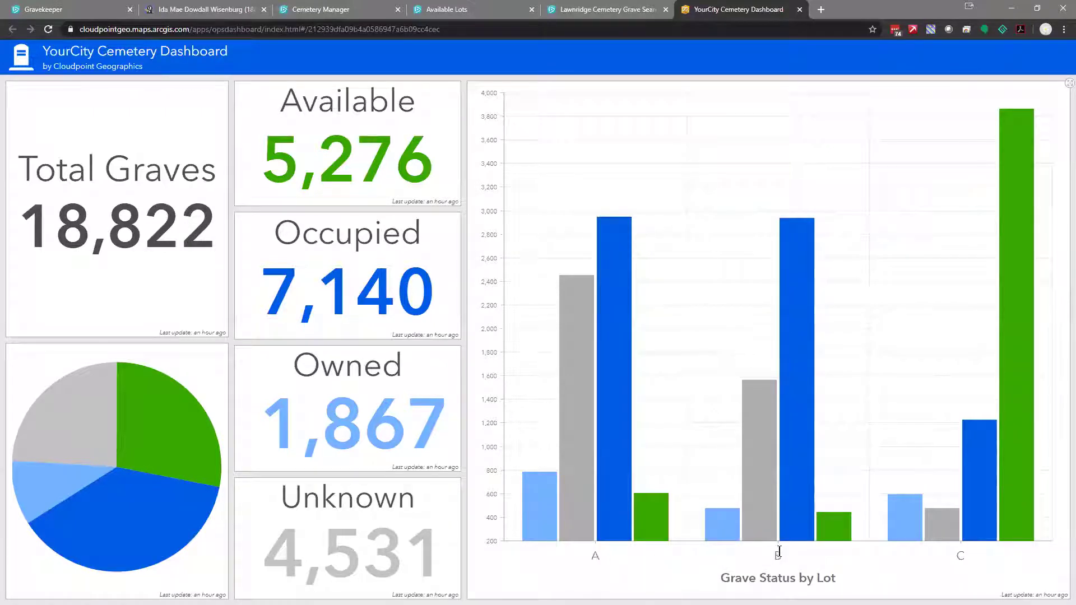
{"action": "mouse_move", "coordinate": [1010, 516]}
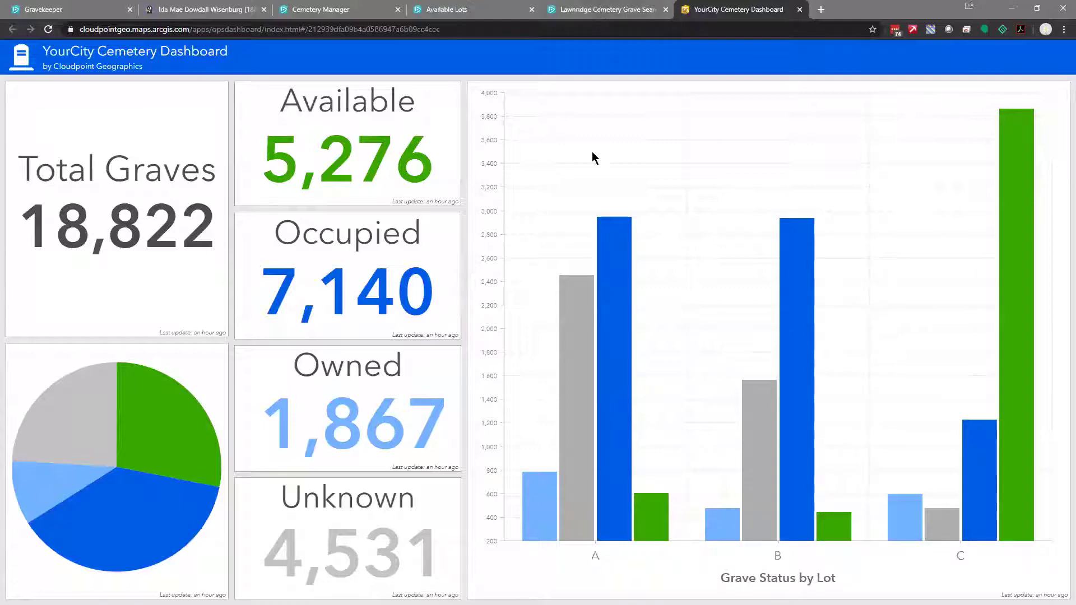
Zoom out on the Grave Search map to see the whole cemetery, then return to Cemetery Manager
{"action": "key", "text": "ctrl+shift+Tab"}
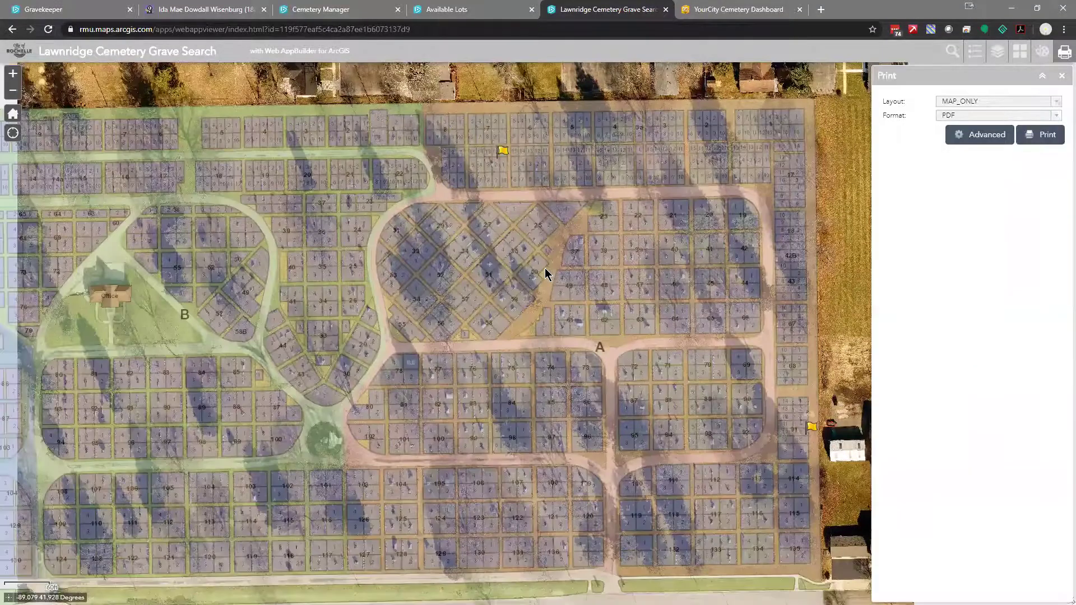
{"action": "scroll", "coordinate": [545, 273], "scroll_direction": "down", "scroll_amount": 2}
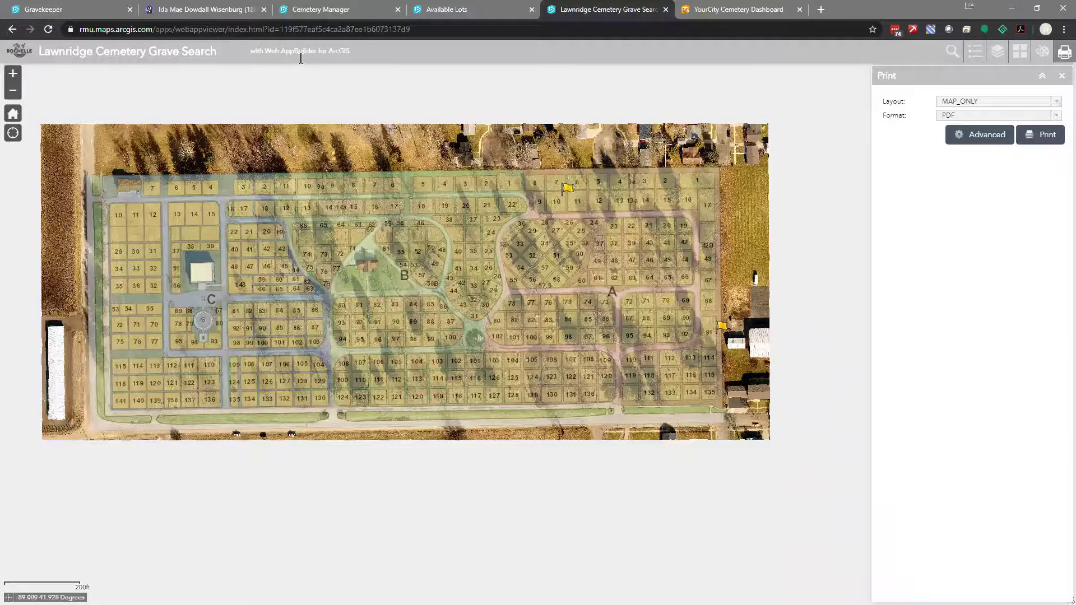
{"action": "left_click", "coordinate": [310, 13]}
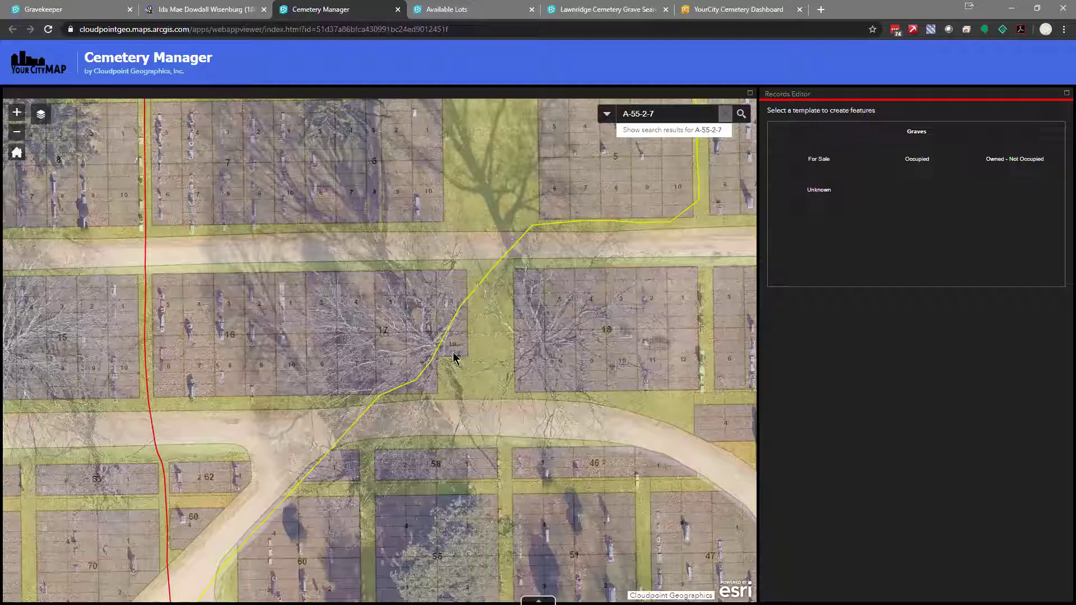
Open the cyan water utility line's details popup, then close it
{"action": "scroll", "coordinate": [636, 366], "scroll_direction": "down", "scroll_amount": 4}
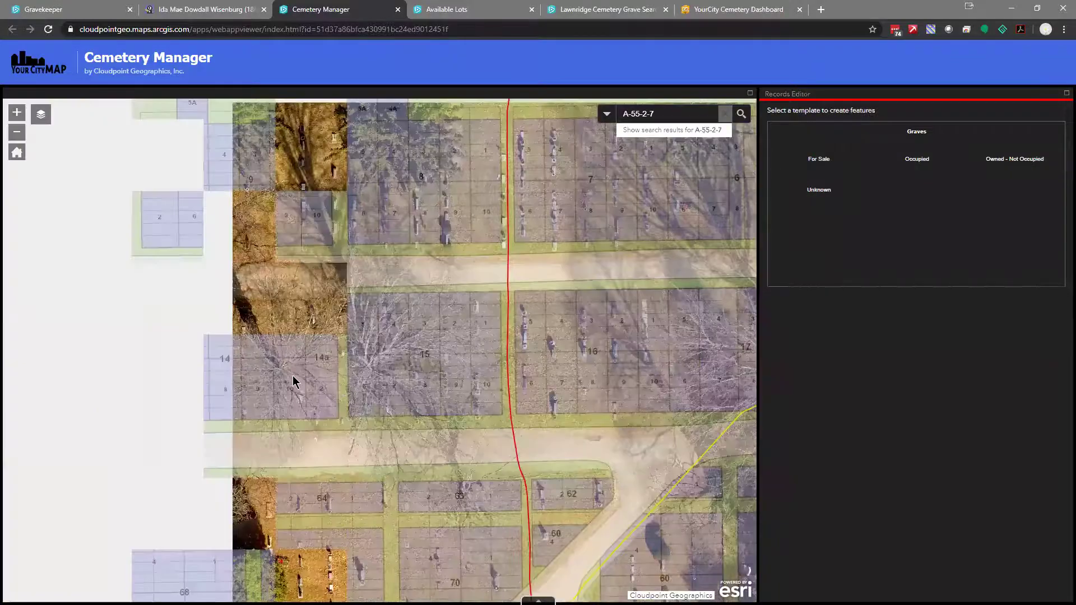
{"action": "scroll", "coordinate": [419, 381], "scroll_direction": "up", "scroll_amount": 2}
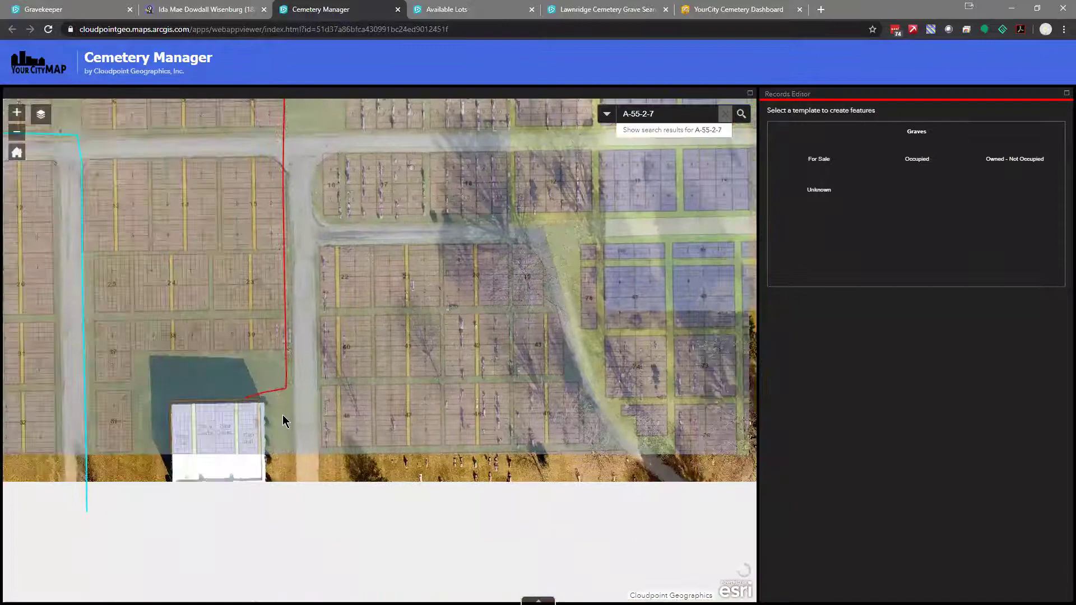
{"action": "scroll", "coordinate": [283, 415], "scroll_direction": "down", "scroll_amount": 2}
{"action": "left_click", "coordinate": [256, 386]}
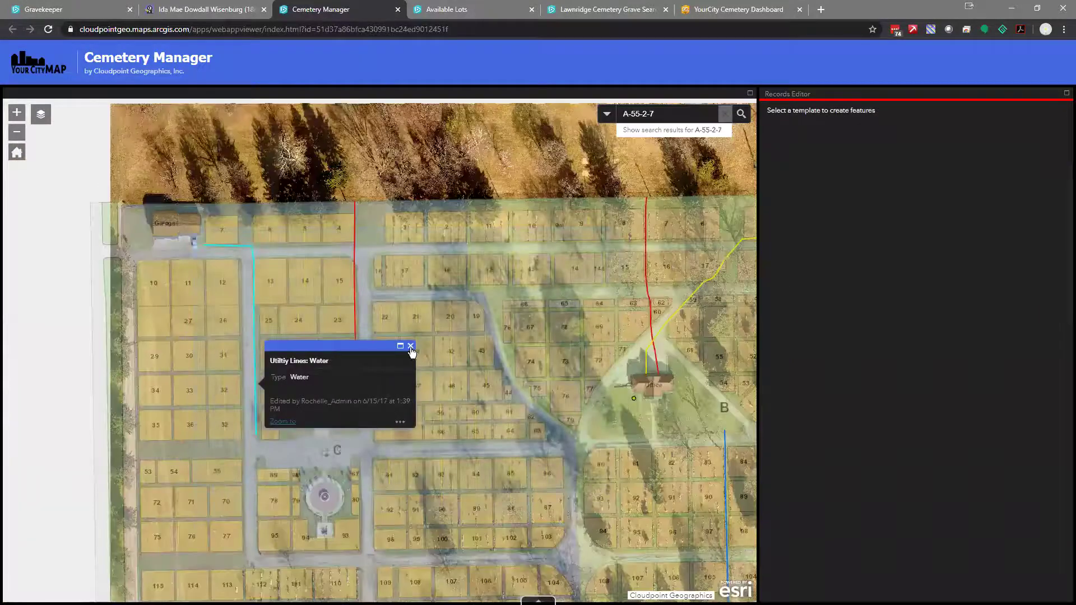
{"action": "left_click", "coordinate": [311, 404]}
Zoom in onto the Mausoleum and its wall sections
{"action": "scroll", "coordinate": [311, 405], "scroll_direction": "up", "scroll_amount": 1}
{"action": "scroll", "coordinate": [310, 405], "scroll_direction": "up", "scroll_amount": 2}
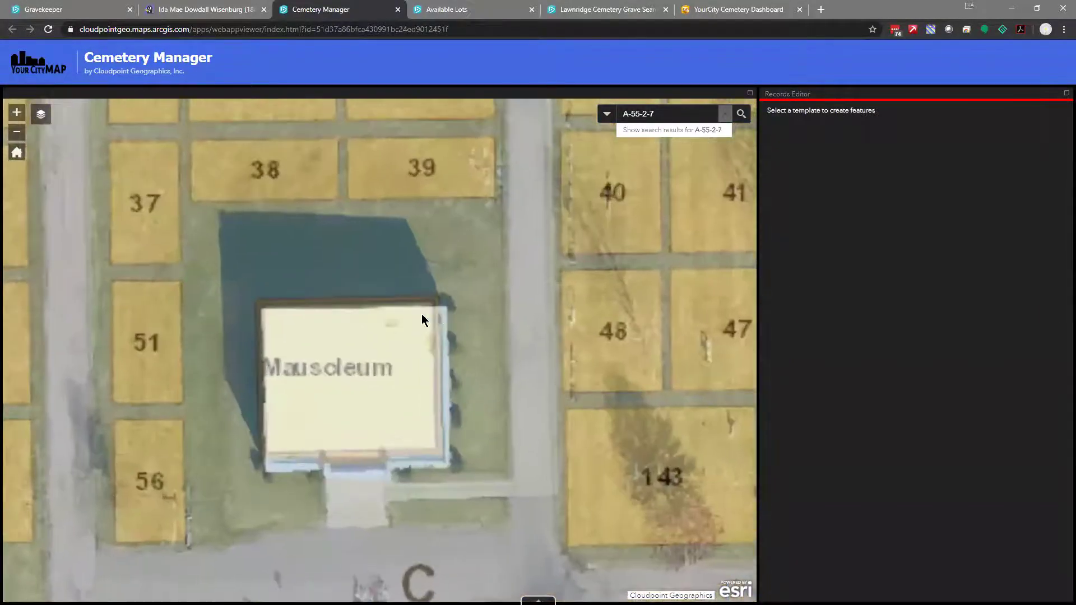
{"action": "scroll", "coordinate": [420, 314], "scroll_direction": "up", "scroll_amount": 1}
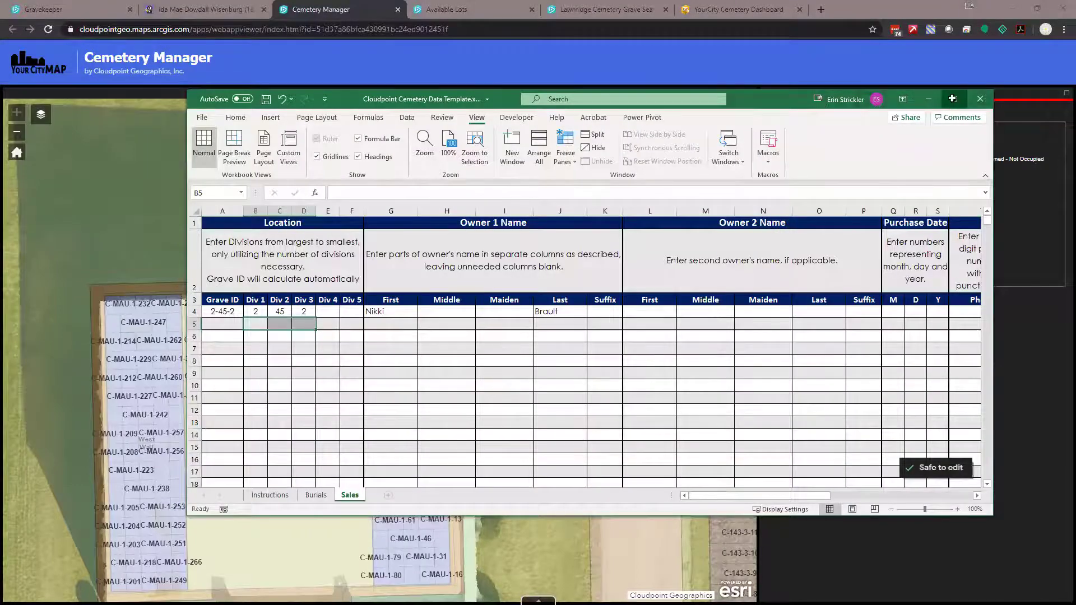
Maximize the Excel cemetery data template window on its Sales sheet
{"action": "left_click", "coordinate": [955, 96]}
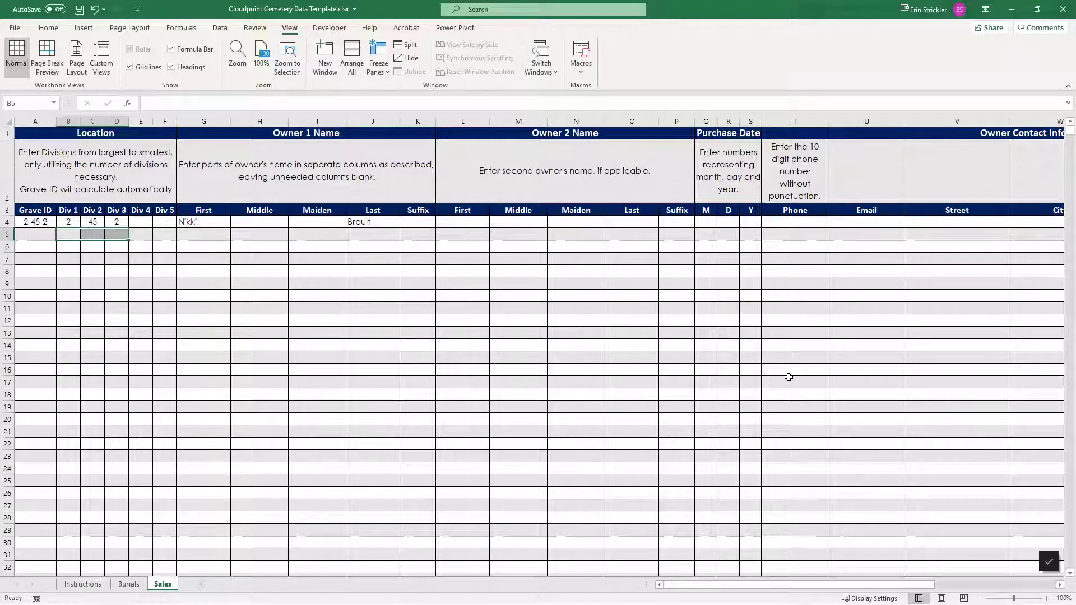
Show the Instructions sheet explaining how the locked Grave ID links records to GIS polygons
{"action": "left_click", "coordinate": [90, 585]}
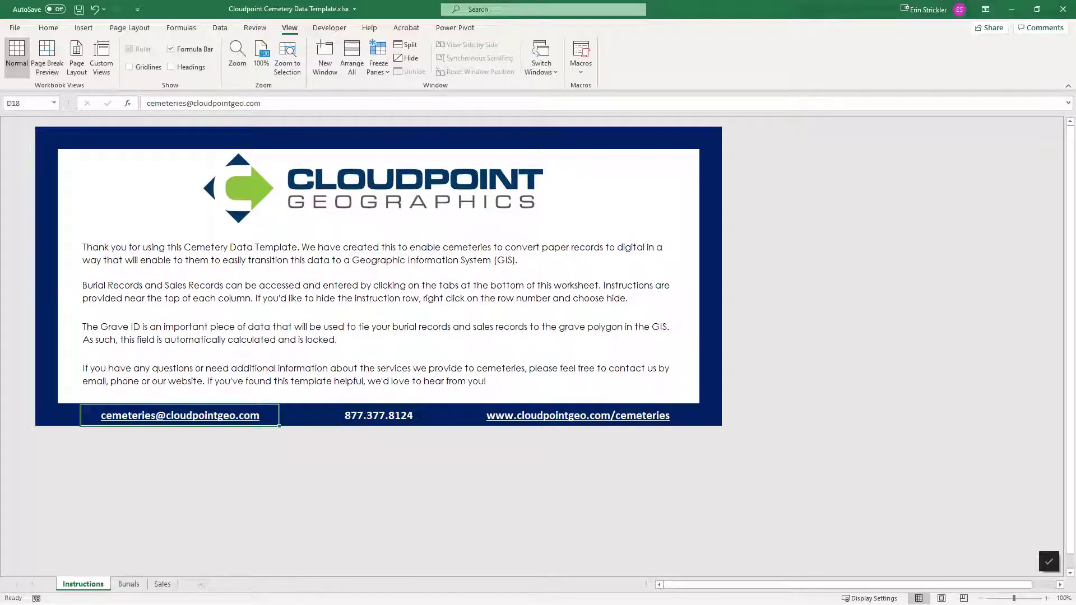
{"action": "left_click", "coordinate": [122, 585]}
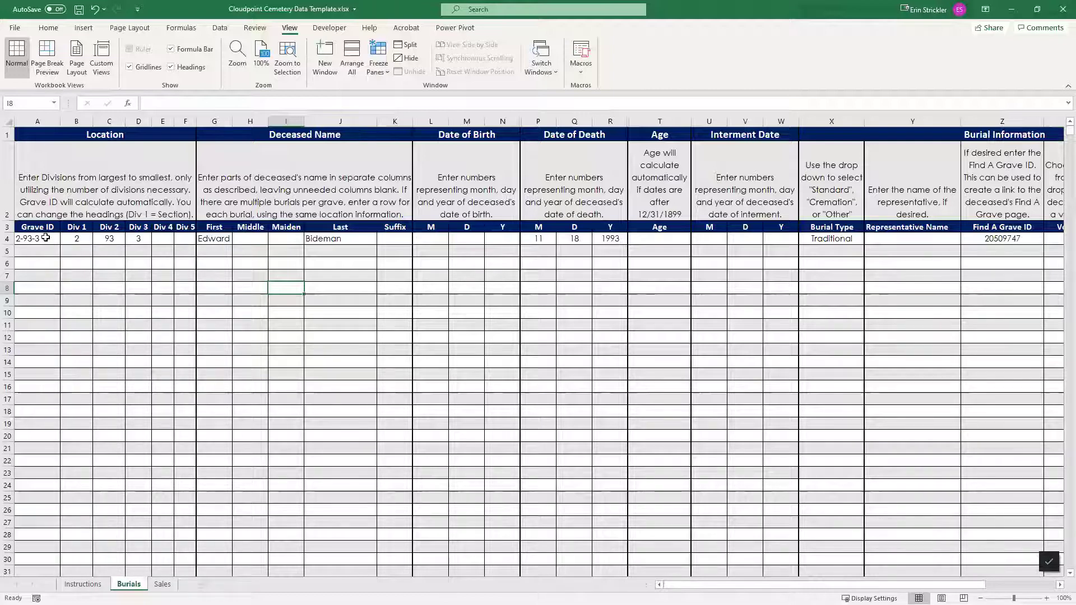
{"action": "left_click", "coordinate": [72, 238]}
{"action": "left_click", "coordinate": [78, 255]}
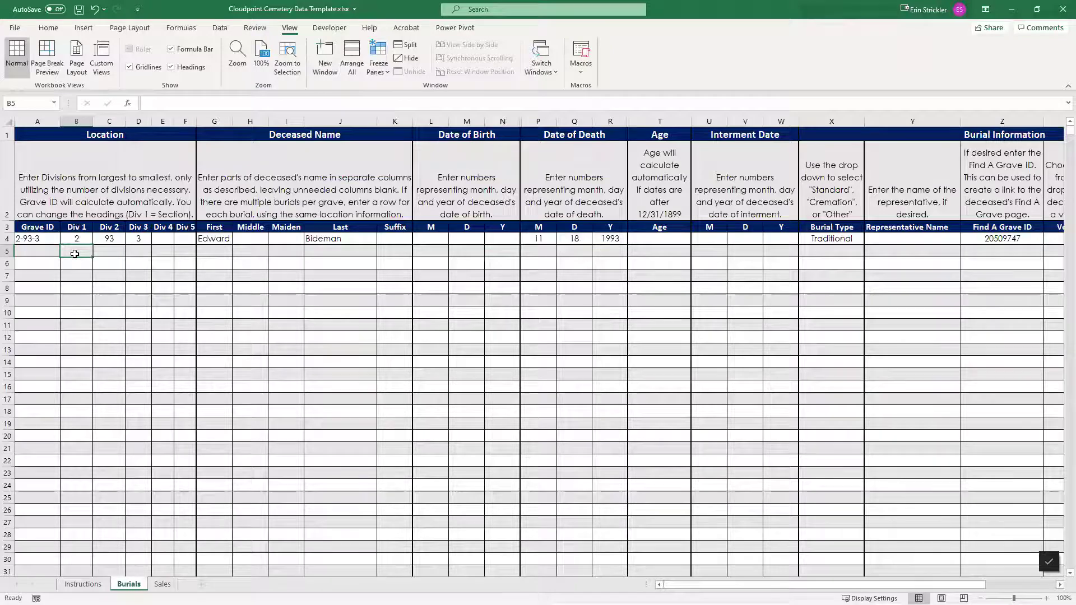
{"action": "type", "text": "1"}
{"action": "key", "text": "Tab"}
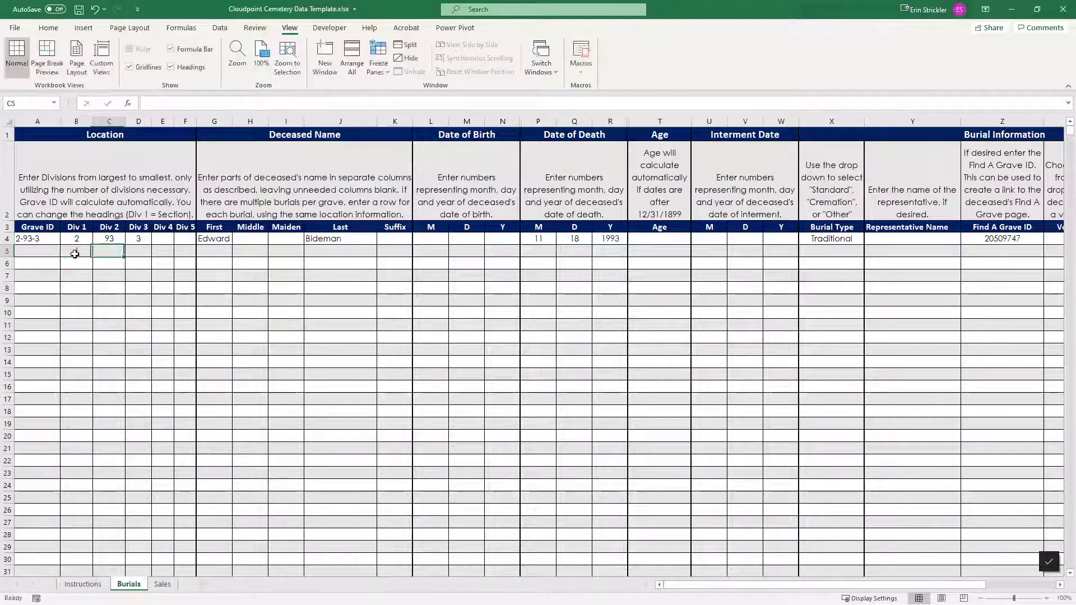
{"action": "type", "text": "A"}
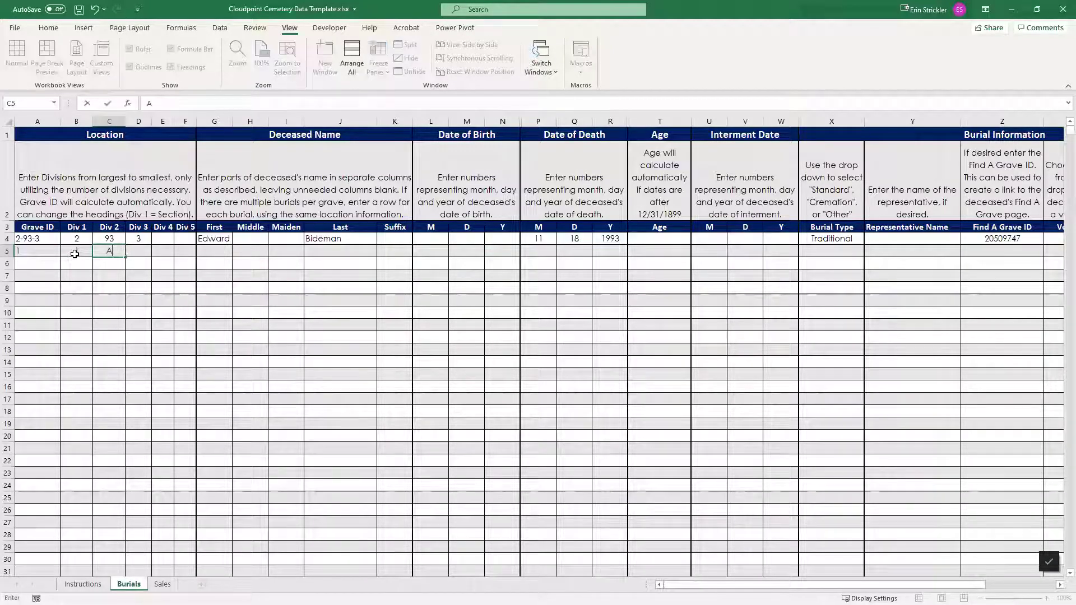
{"action": "key", "text": "Tab"}
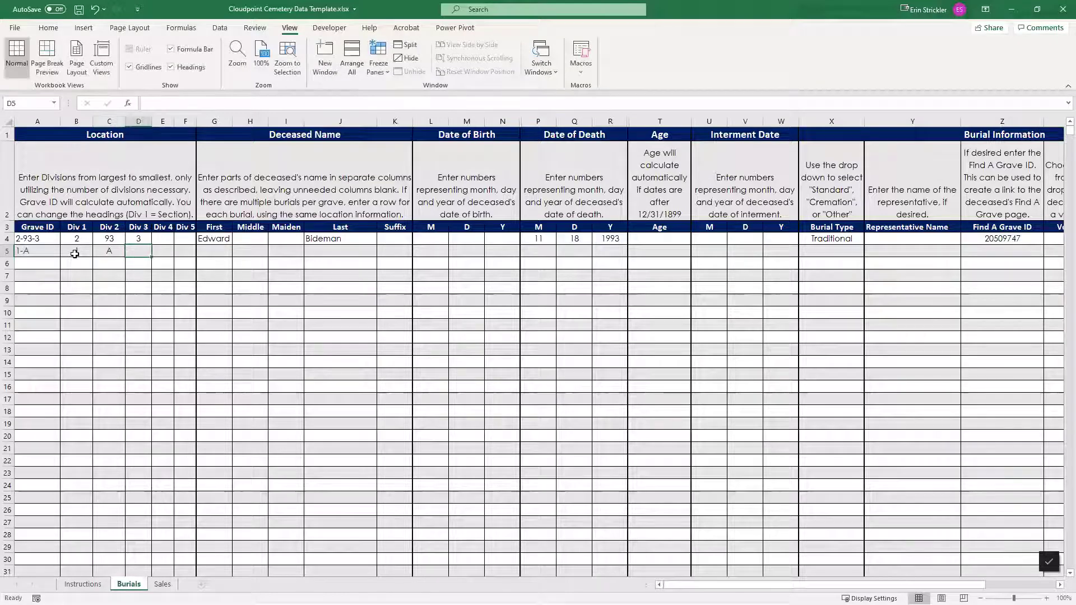
{"action": "type", "text": "4"}
{"action": "key", "text": "Tab"}
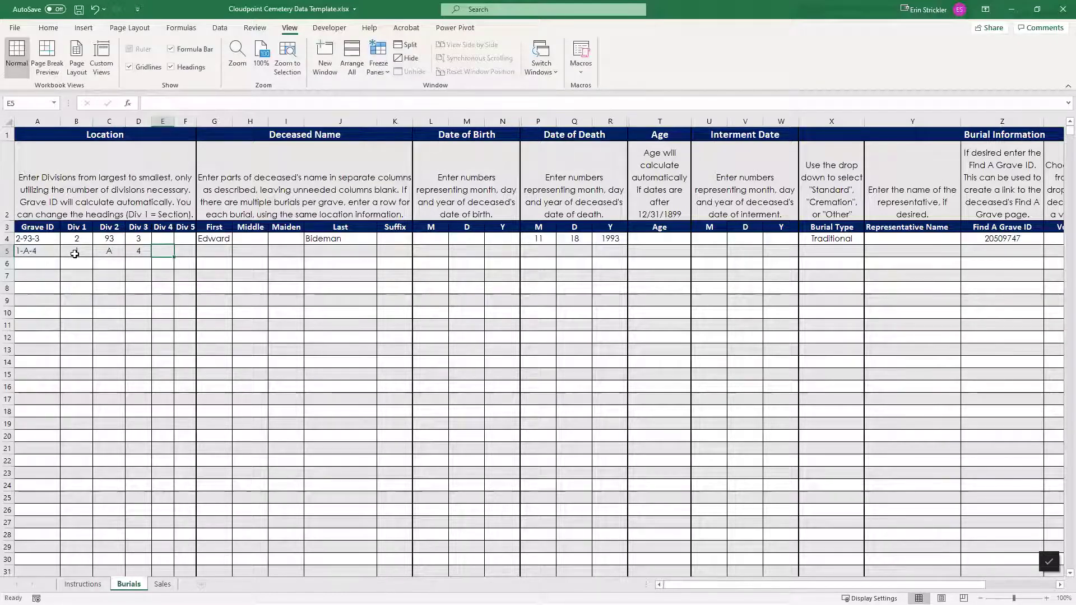
{"action": "type", "text": "2"}
{"action": "left_click", "coordinate": [94, 298]}
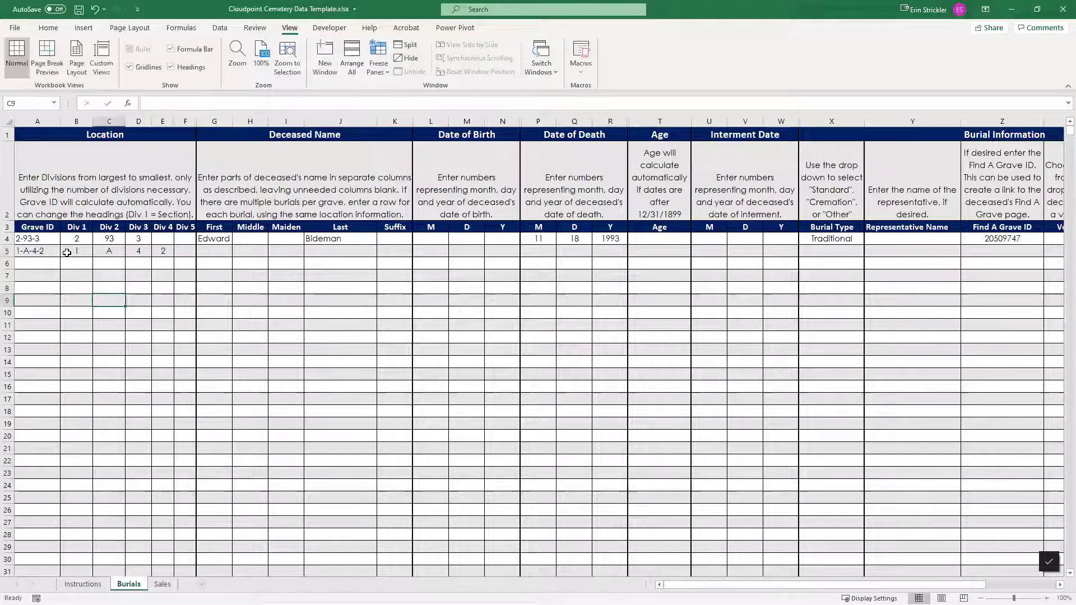
{"action": "left_click_drag", "start_coordinate": [67, 253], "coordinate": [162, 252]}
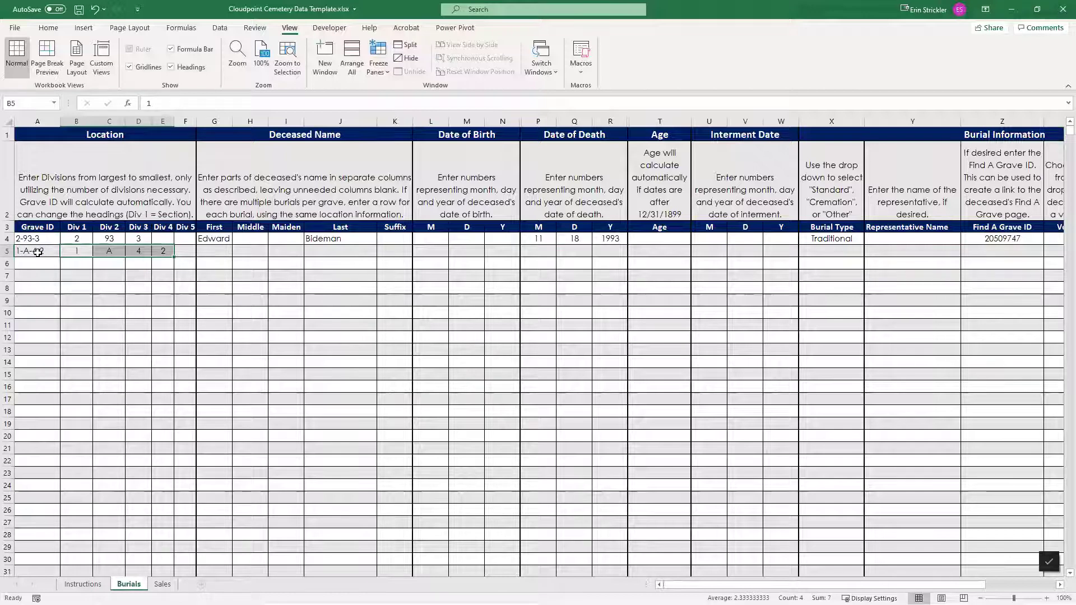
{"action": "left_click", "coordinate": [72, 252]}
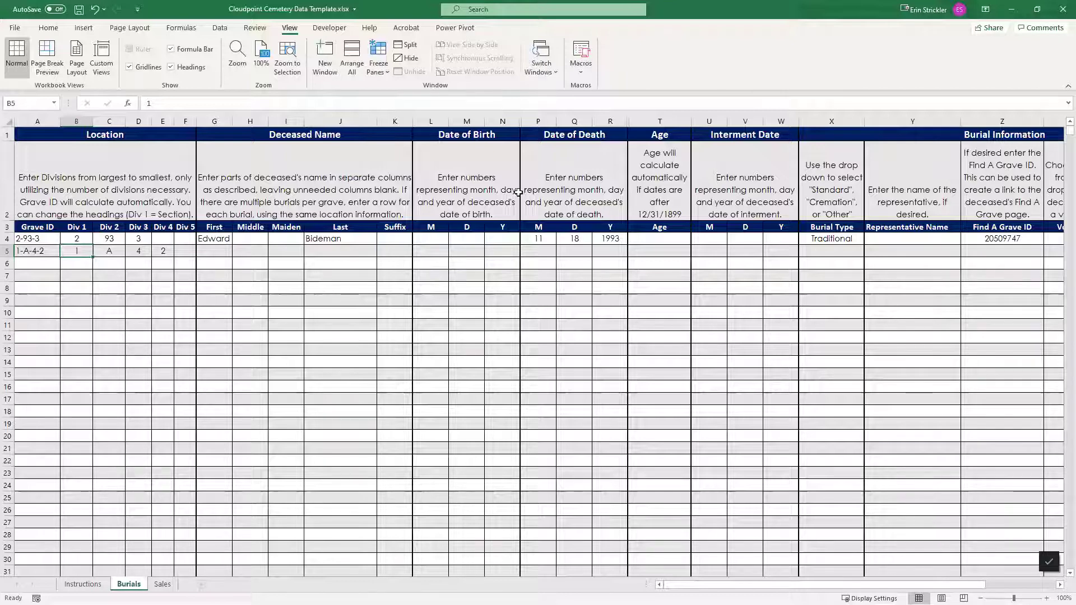
Check the birth date entry rule, then enter birth date 1/2/1910 for burial row 5
{"action": "left_click", "coordinate": [444, 238]}
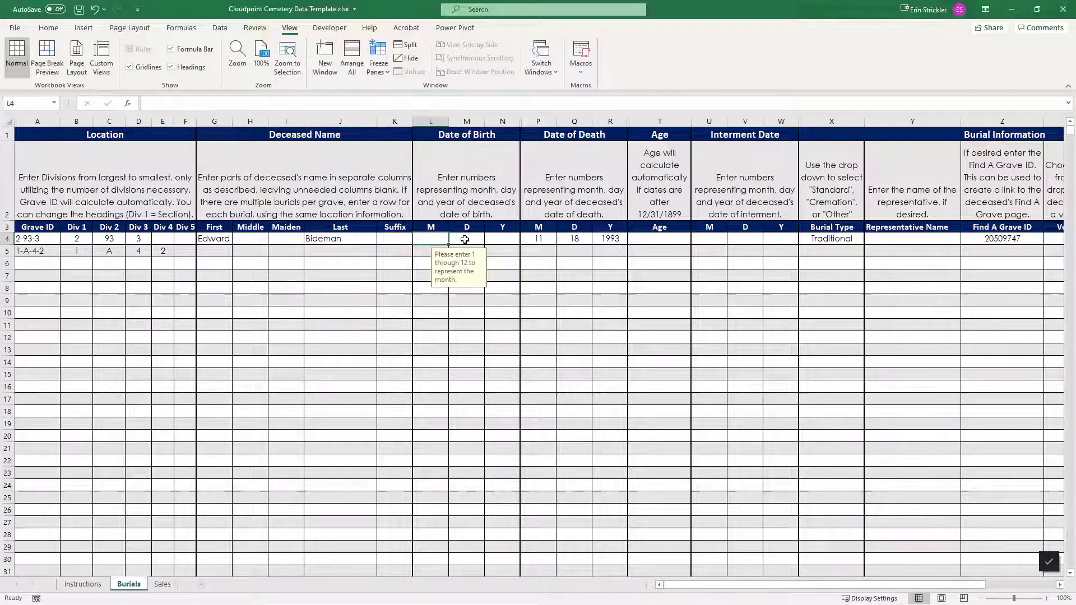
{"action": "left_click", "coordinate": [465, 238]}
{"action": "left_click", "coordinate": [502, 238]}
{"action": "left_click", "coordinate": [422, 254]}
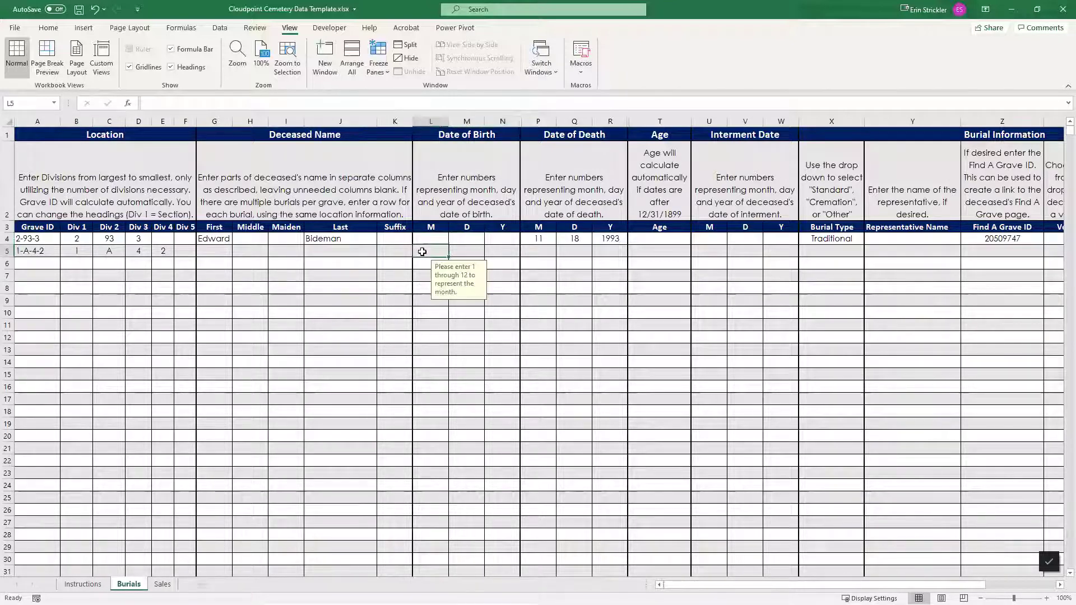
{"action": "left_click", "coordinate": [473, 249]}
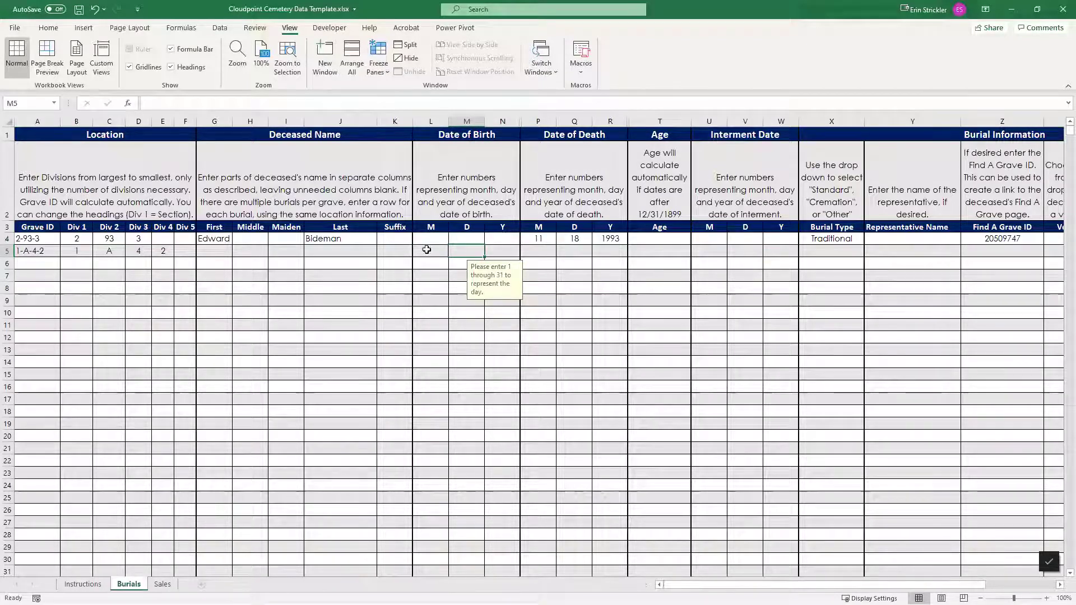
{"action": "key", "text": "F2"}
{"action": "type", "text": "2"}
{"action": "key", "text": "Tab"}
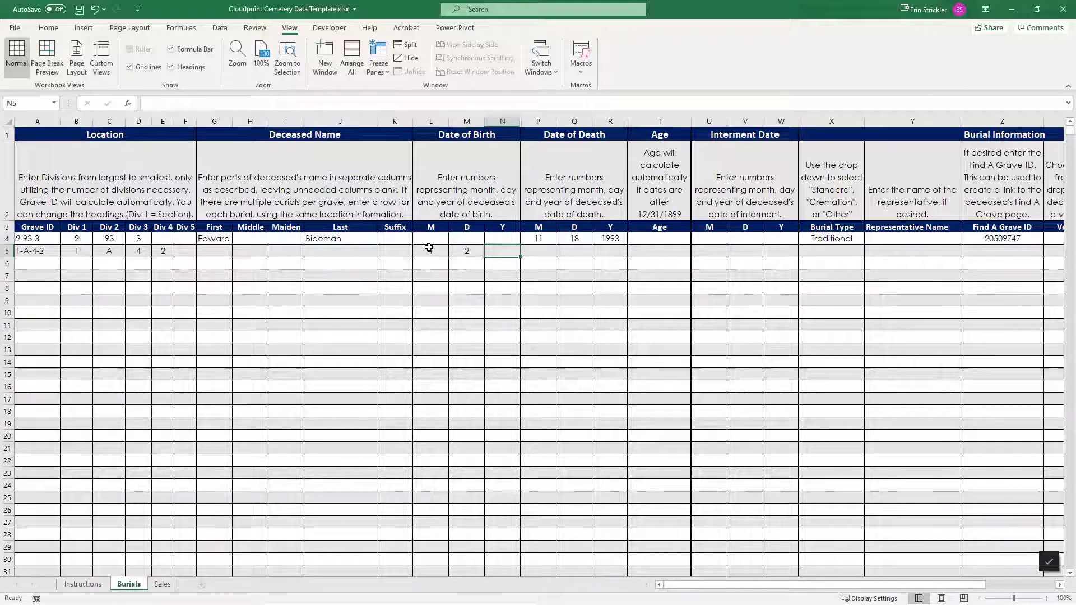
{"action": "type", "text": "1910"}
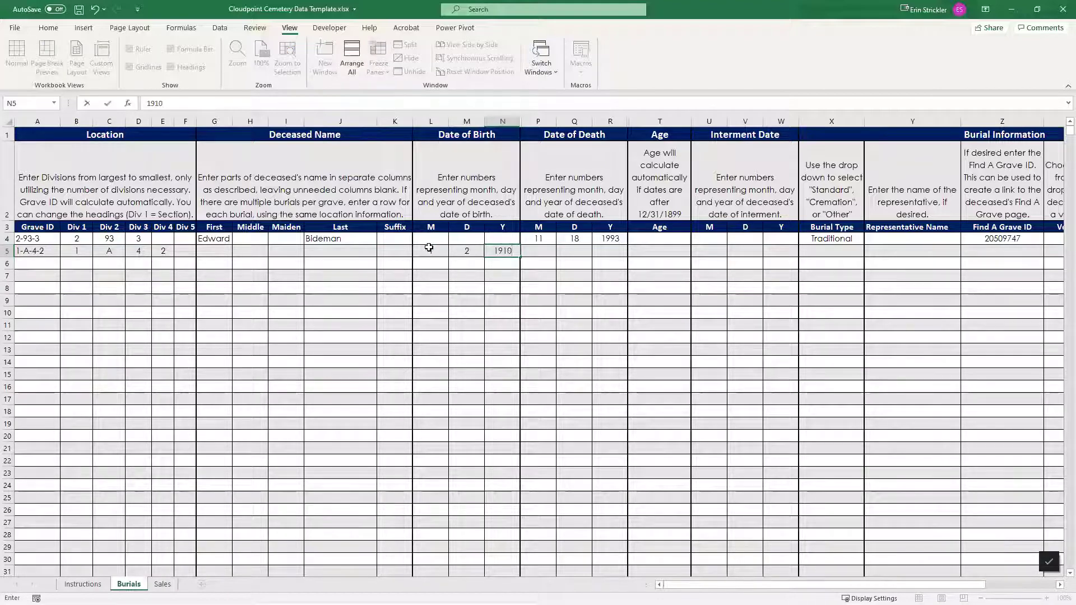
Enter death date 1/15/1980 for row 5 so Age calculates as 70
{"action": "left_click", "coordinate": [539, 251]}
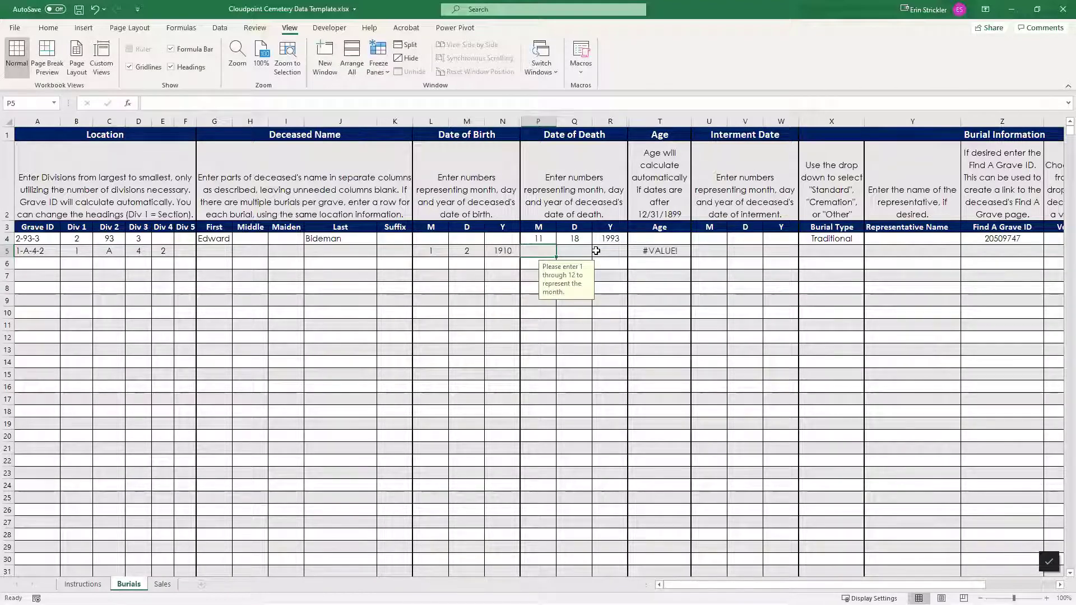
{"action": "type", "text": "1"}
{"action": "key", "text": "Tab"}
{"action": "type", "text": "15"}
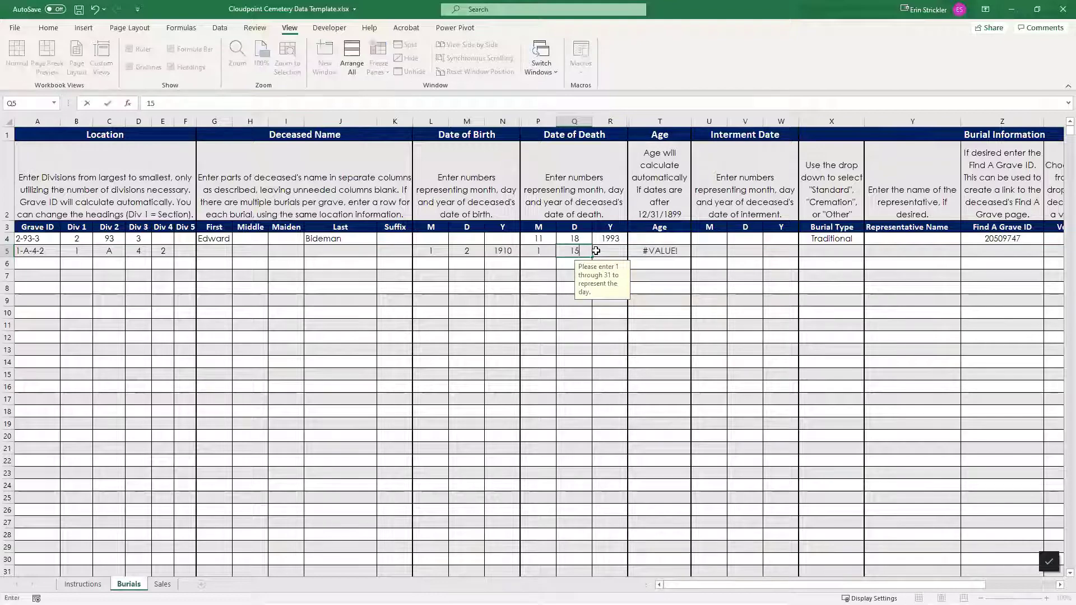
{"action": "key", "text": "Tab"}
{"action": "type", "text": "19"}
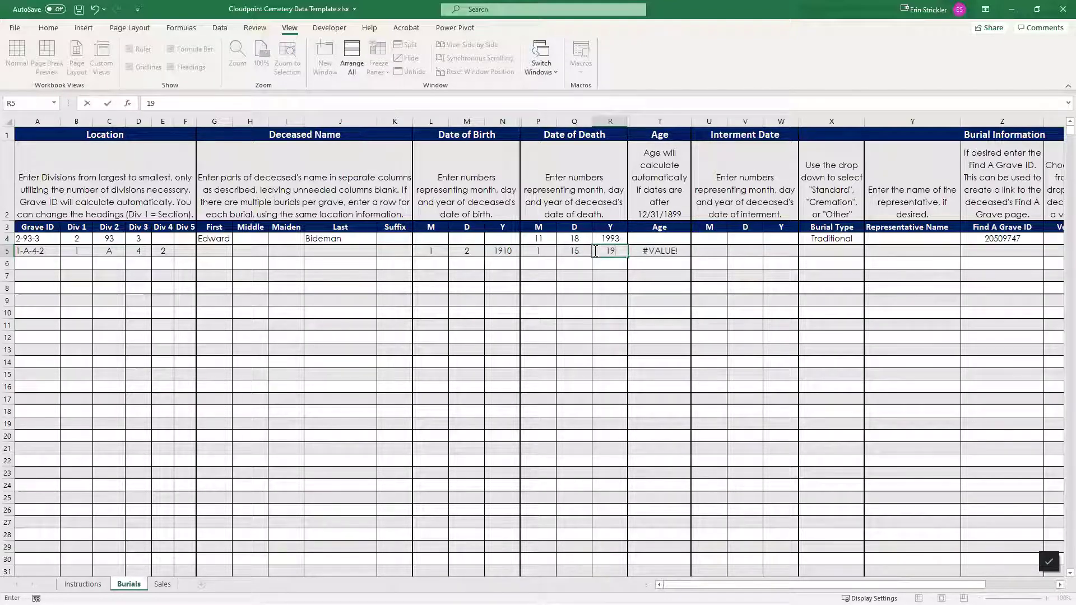
{"action": "type", "text": "80"}
{"action": "key", "text": "Return"}
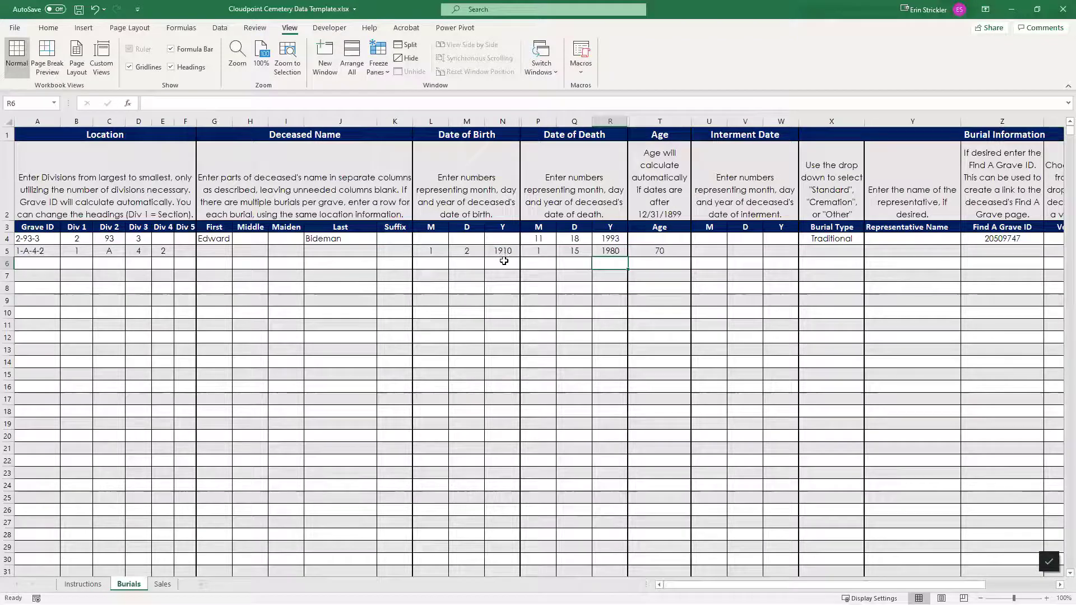
{"action": "left_click", "coordinate": [655, 254]}
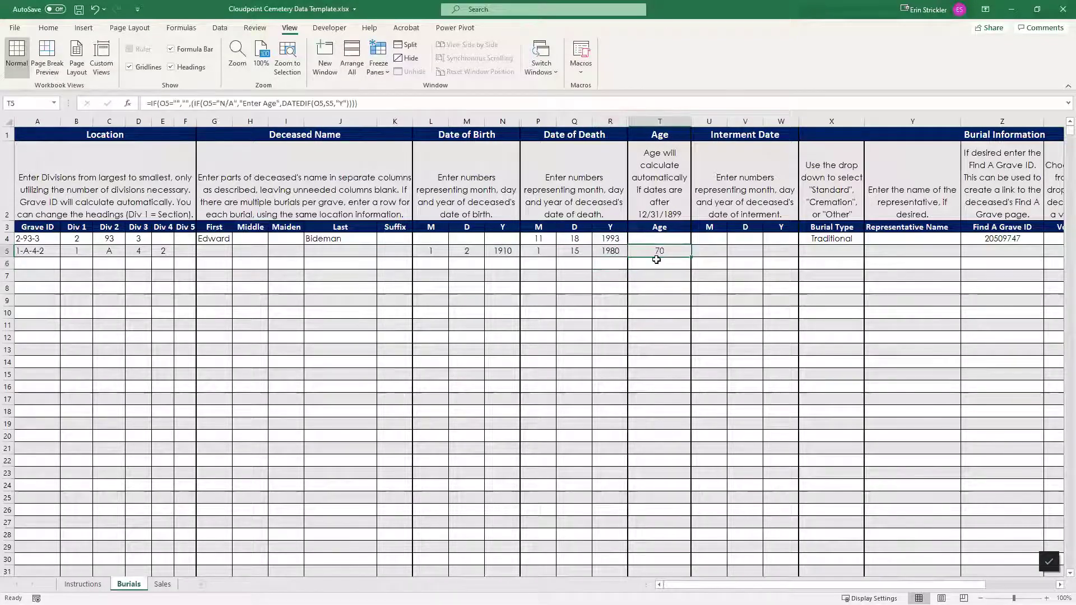
{"action": "left_click", "coordinate": [658, 212]}
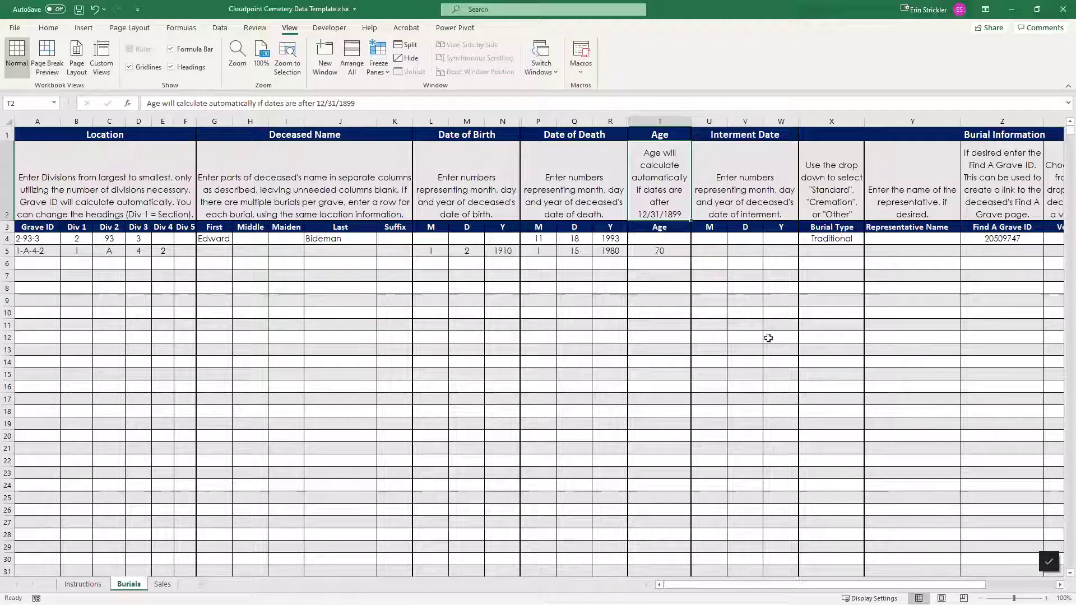
{"action": "left_click_drag", "start_coordinate": [767, 584], "coordinate": [837, 584]}
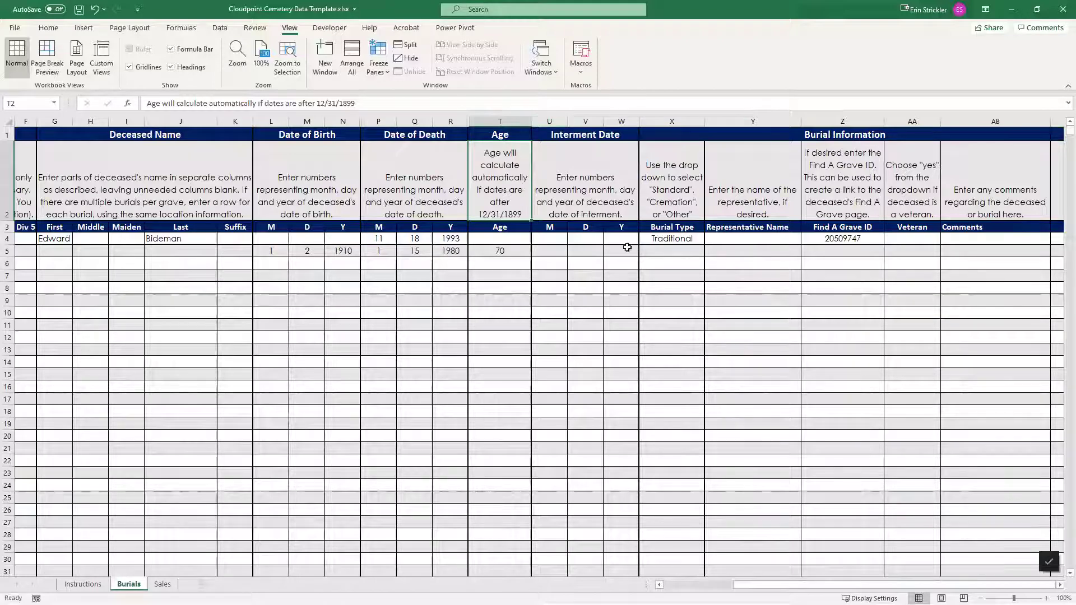
{"action": "left_click_drag", "start_coordinate": [751, 583], "coordinate": [678, 582]}
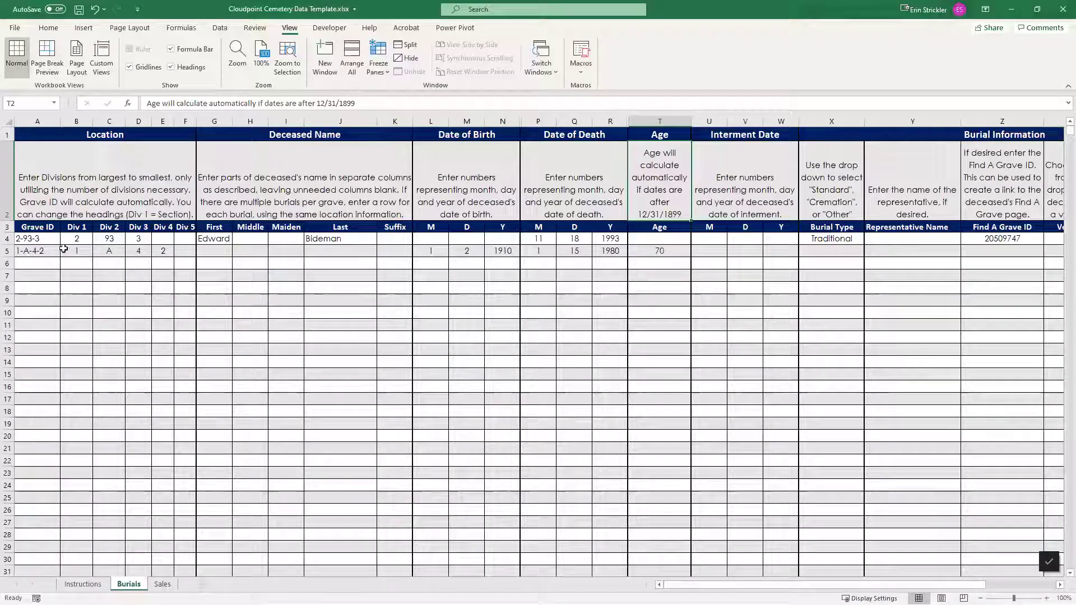
Start burial row 6 with divisions 1 and A, correcting the mistaken Div 2 entry
{"action": "left_click_drag", "start_coordinate": [76, 251], "coordinate": [162, 249]}
{"action": "key", "text": "Tab"}
{"action": "key", "text": "Tab"}
{"action": "key", "text": "Tab"}
{"action": "type", "text": "2"}
{"action": "left_click", "coordinate": [78, 263]}
{"action": "type", "text": "1"}
{"action": "key", "text": "Tab"}
{"action": "type", "text": "4"}
{"action": "key", "text": "Tab"}
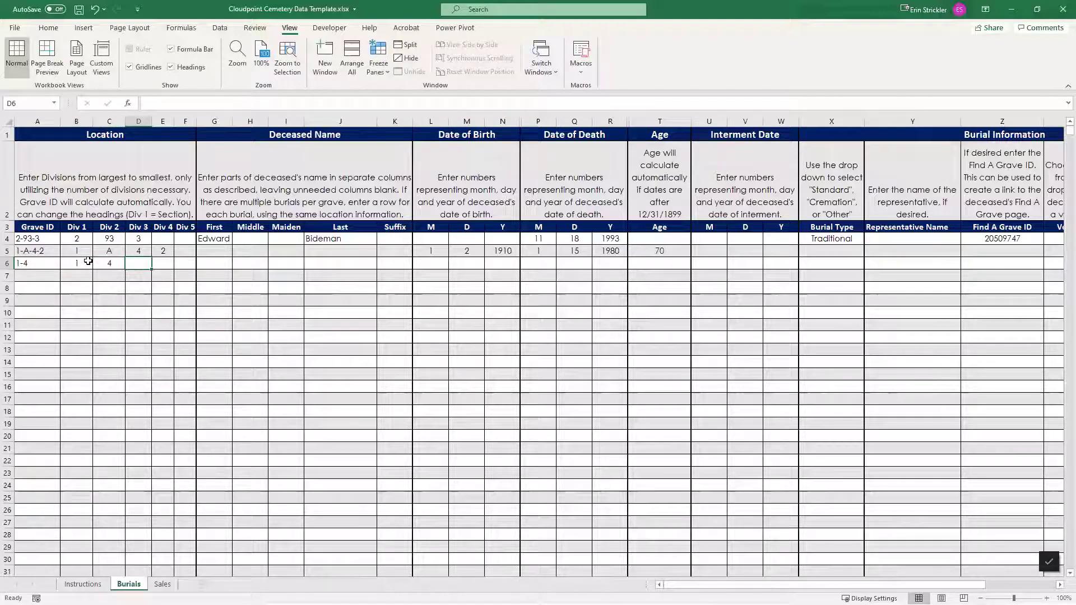
{"action": "key", "text": "shift+Tab"}
{"action": "type", "text": "A"}
{"action": "key", "text": "Tab"}
Finish row 6 with divisions 4 and 2 for Grave ID 1-A-4-2, then view Sales
{"action": "type", "text": "4"}
{"action": "key", "text": "Tab"}
{"action": "type", "text": "2"}
{"action": "key", "text": "Tab"}
{"action": "left_click", "coordinate": [218, 264]}
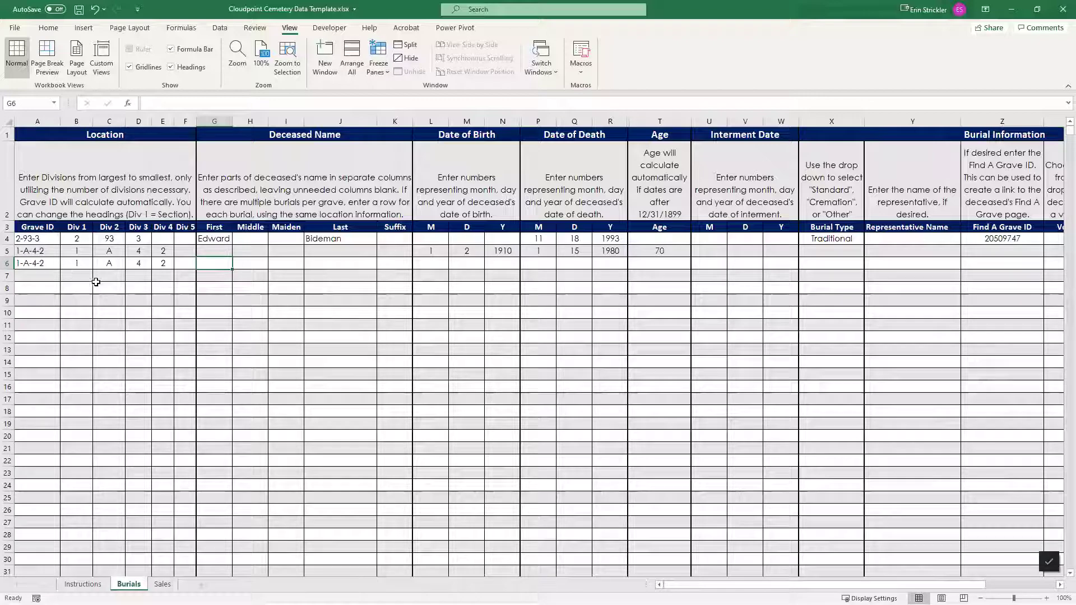
{"action": "left_click", "coordinate": [162, 585]}
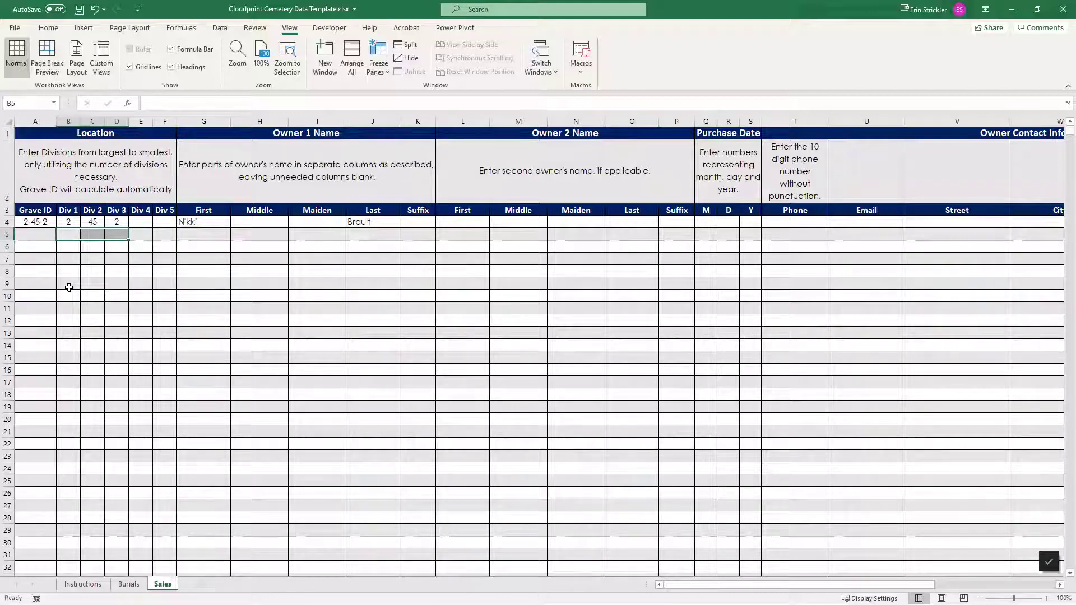
{"action": "left_click_drag", "start_coordinate": [227, 122], "coordinate": [662, 124]}
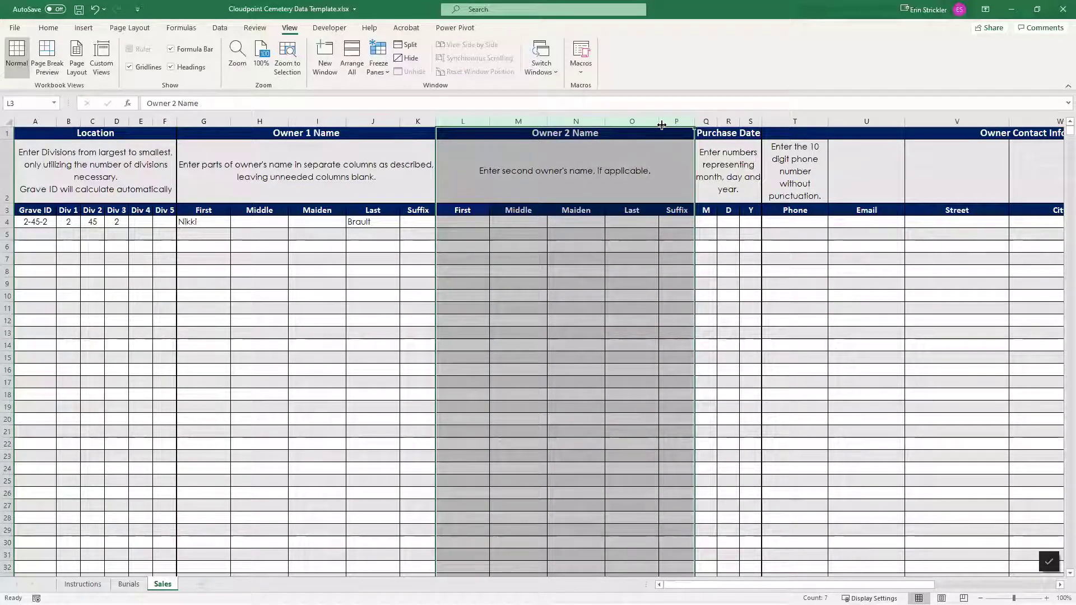
{"action": "left_click_drag", "start_coordinate": [863, 585], "coordinate": [969, 584]}
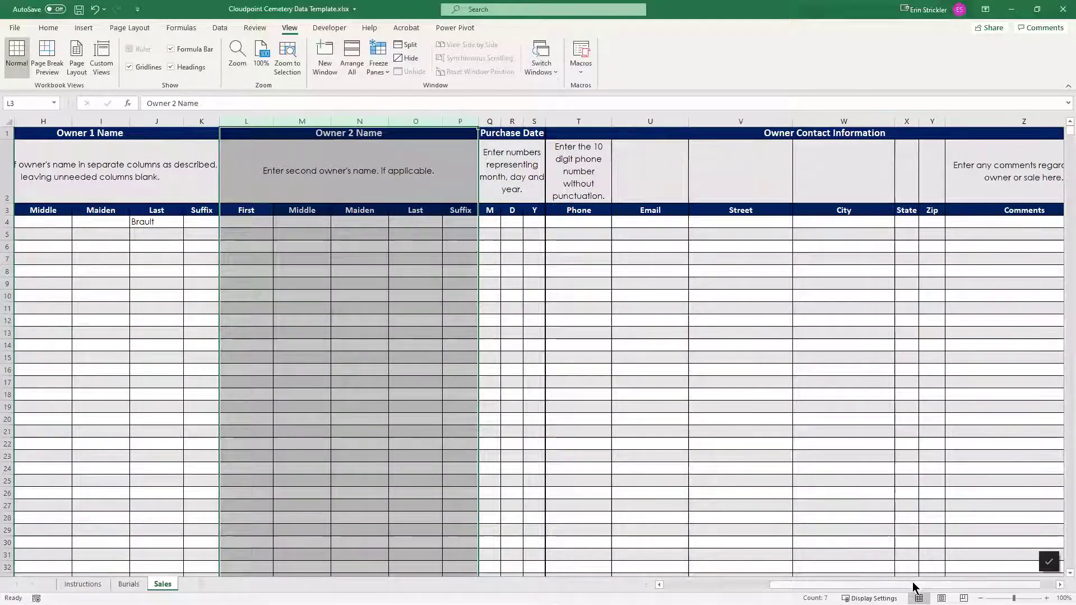
{"action": "left_click_drag", "start_coordinate": [912, 586], "coordinate": [806, 585]}
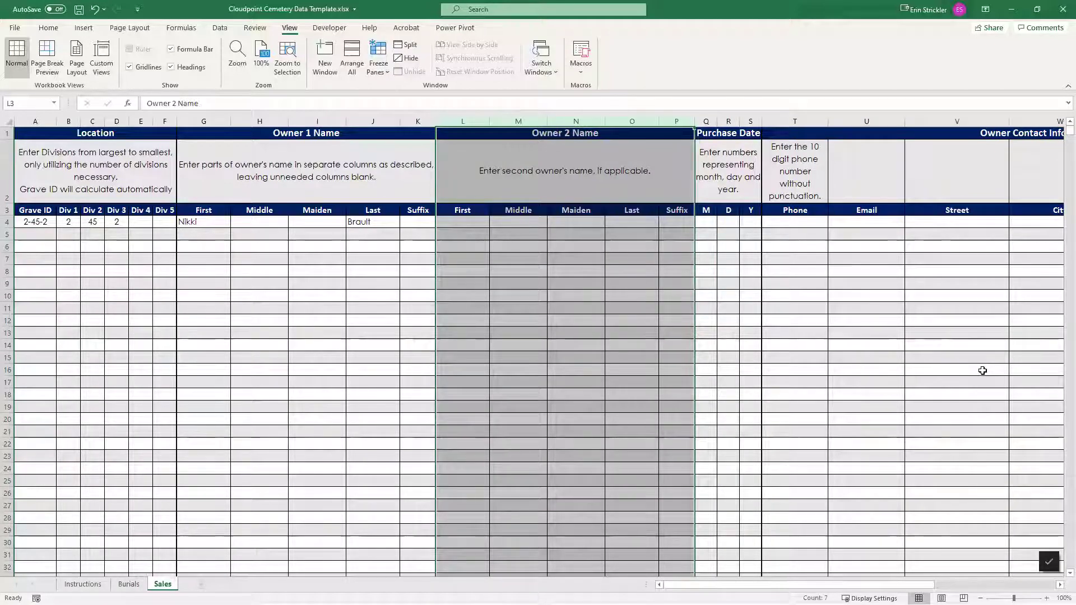
Select cell A2 on the Sales sheet to read its Location instructions
{"action": "left_click", "coordinate": [171, 154]}
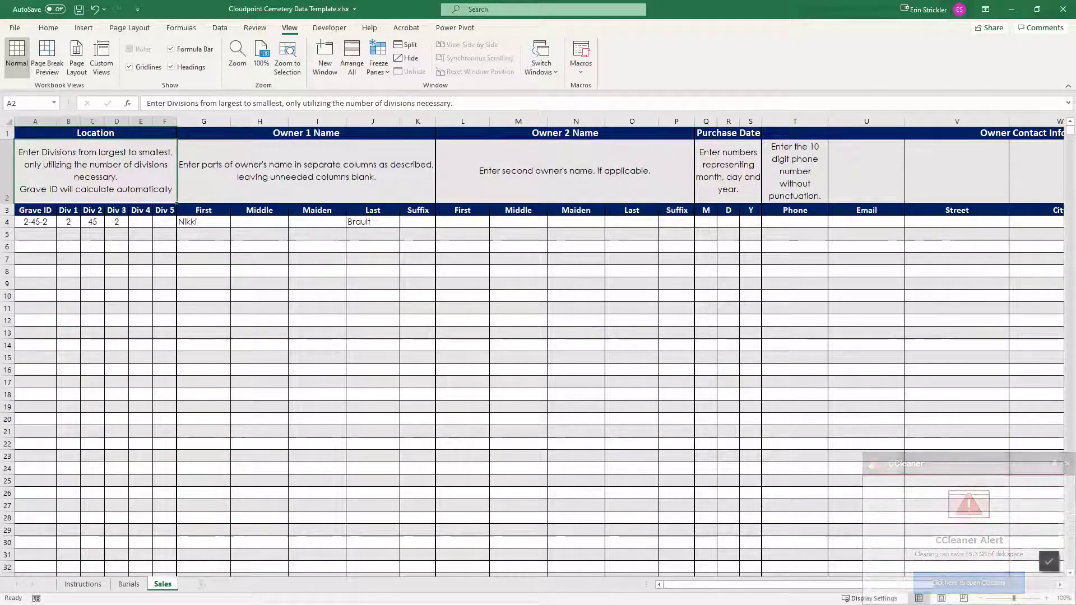
Minimize Excel and view the water and electric utility line details on the map
{"action": "left_click", "coordinate": [1011, 9]}
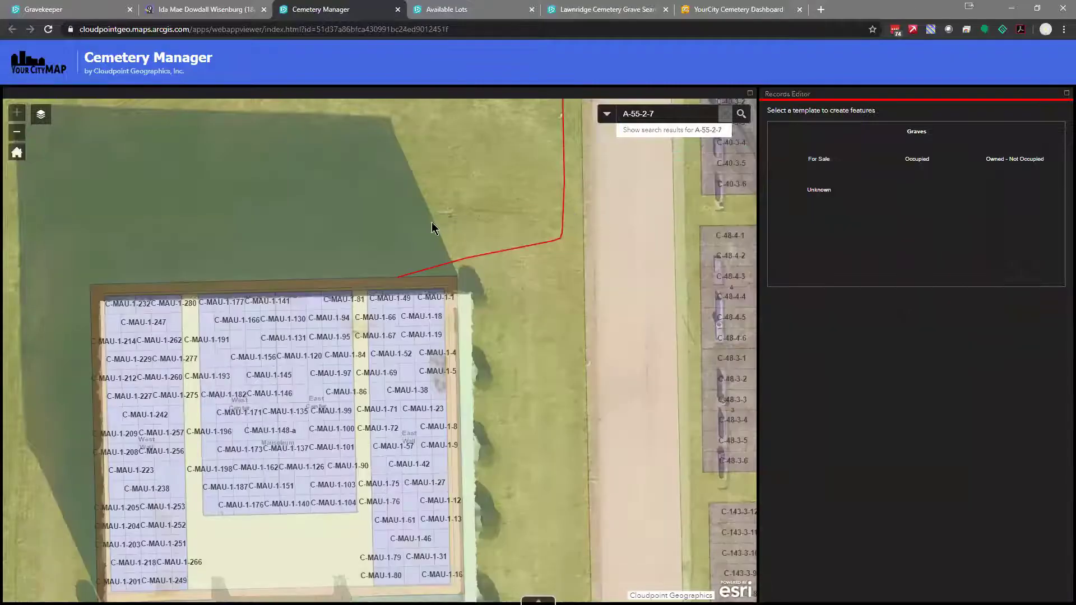
{"action": "scroll", "coordinate": [470, 356], "scroll_direction": "down", "scroll_amount": 3}
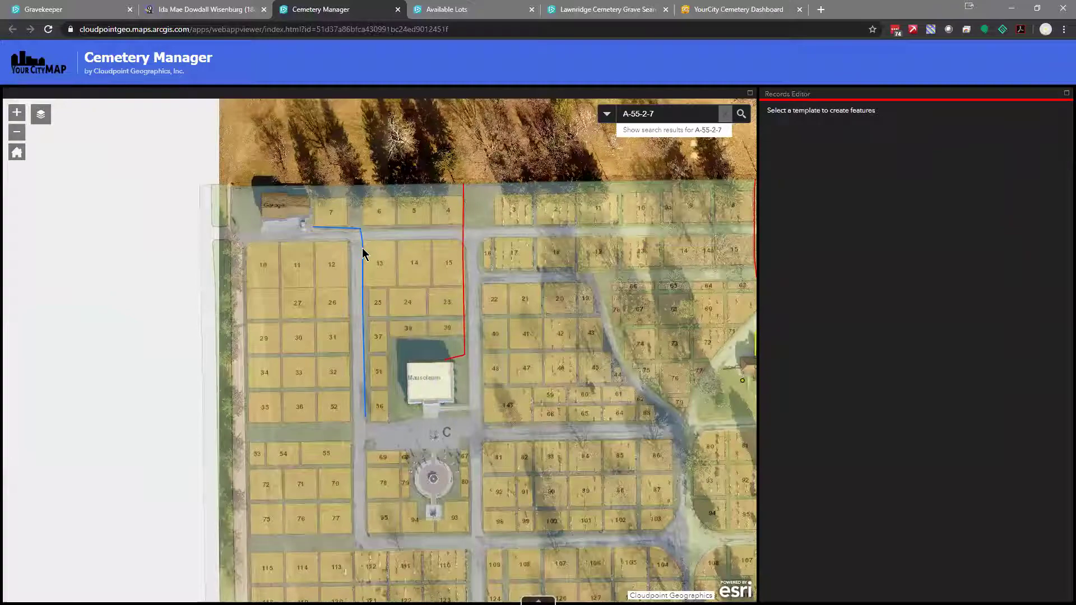
{"action": "left_click", "coordinate": [363, 248]}
{"action": "left_click", "coordinate": [463, 196]}
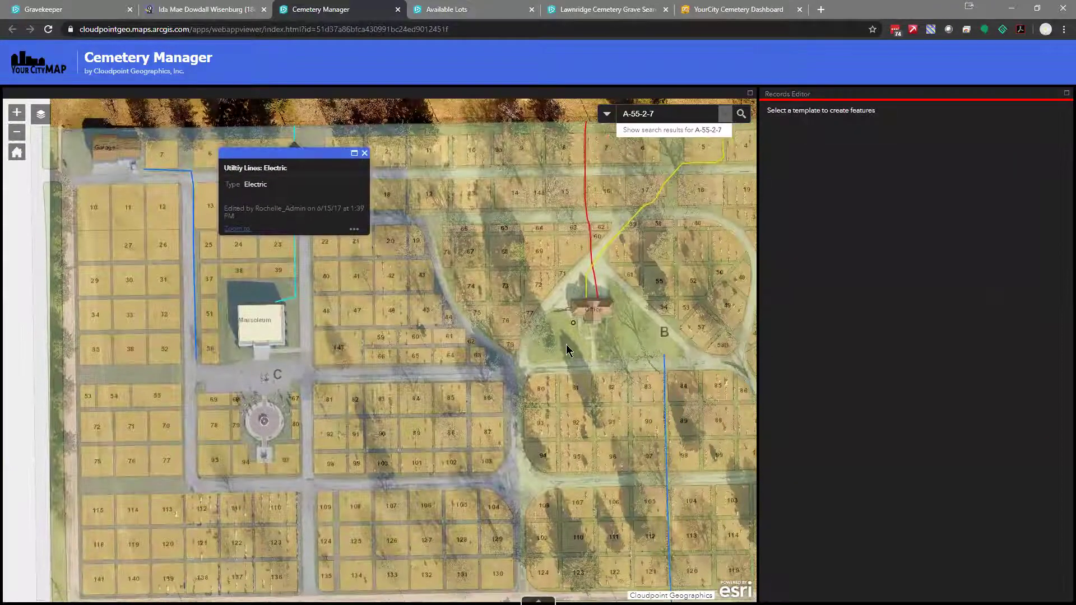
{"action": "scroll", "coordinate": [554, 359], "scroll_direction": "down", "scroll_amount": 1}
Center the cemetery, inspect water line details at two segments, and pan to the east side
{"action": "left_click_drag", "start_coordinate": [476, 335], "coordinate": [410, 319]}
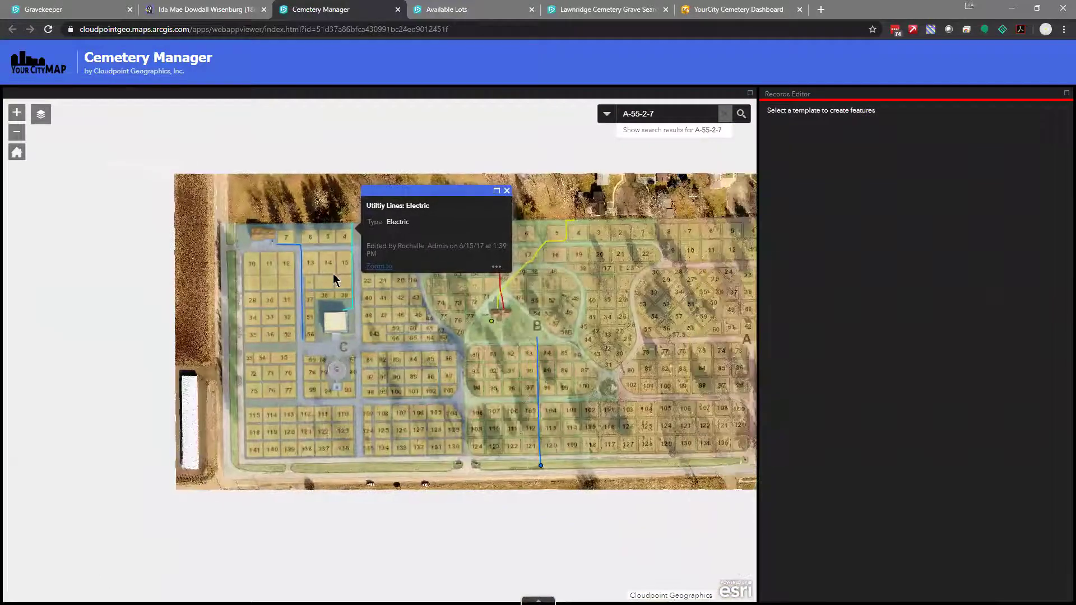
{"action": "left_click", "coordinate": [300, 266]}
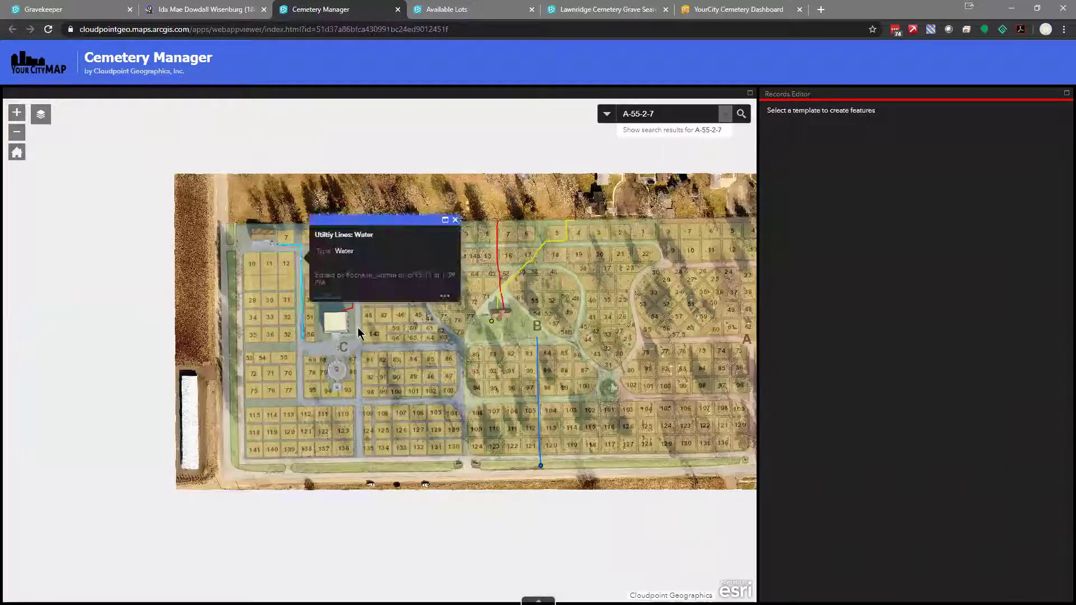
{"action": "left_click", "coordinate": [304, 309]}
{"action": "left_click", "coordinate": [465, 418]}
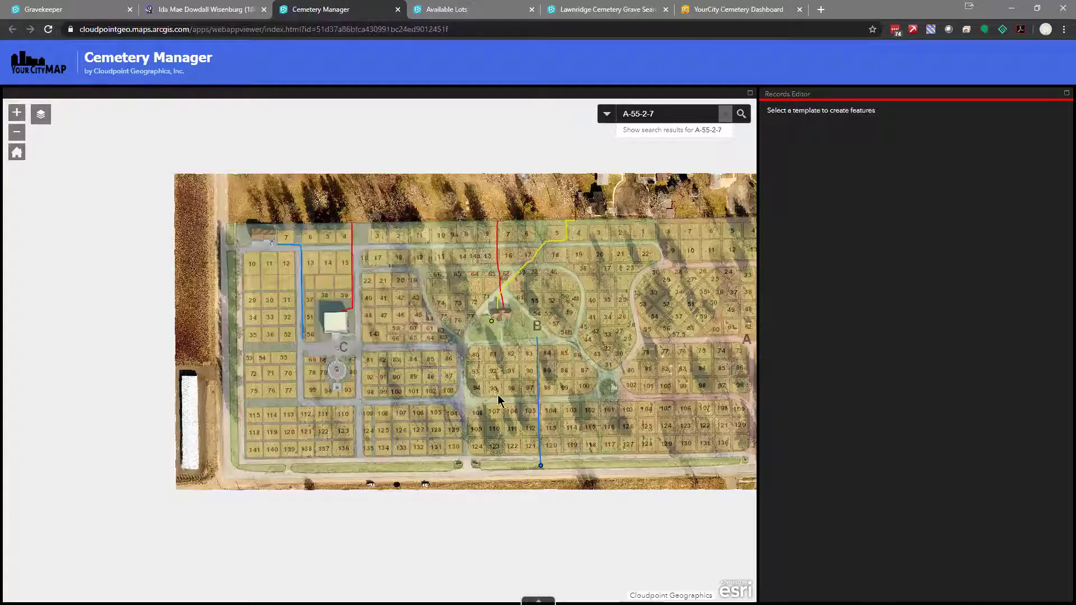
{"action": "left_click_drag", "start_coordinate": [585, 352], "coordinate": [442, 364]}
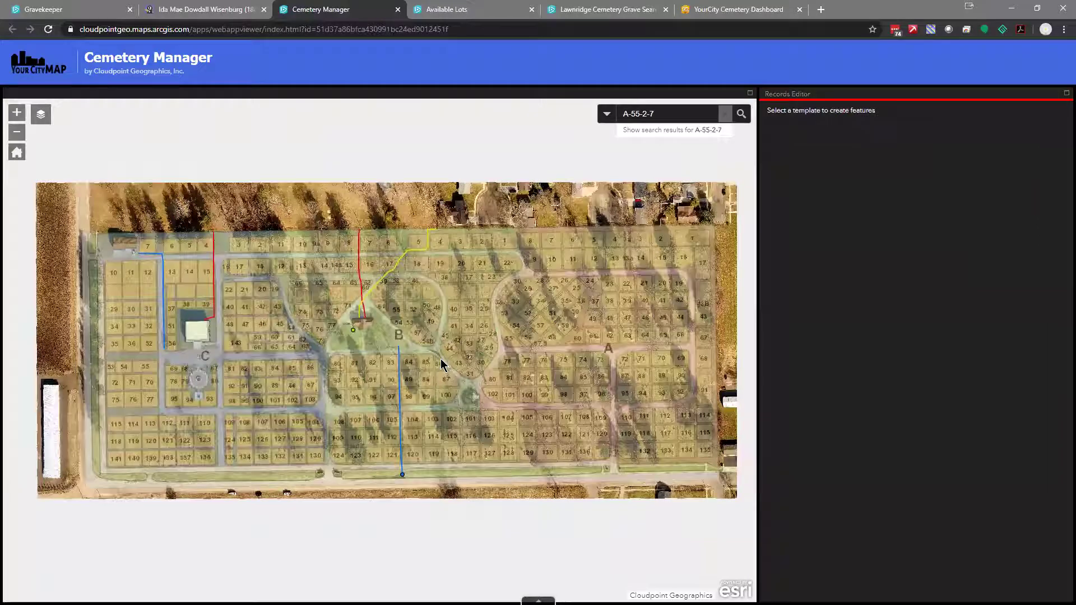